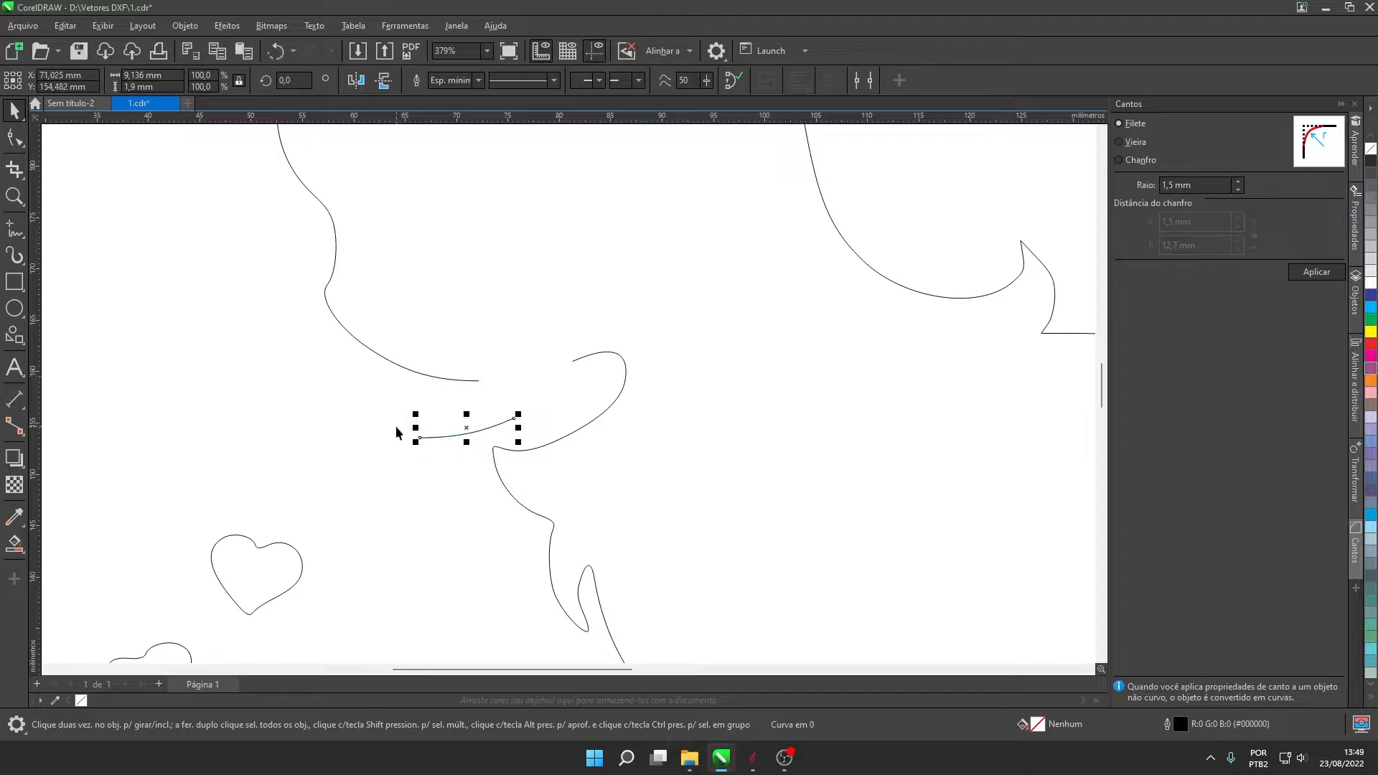
# - Undo the displacement of the short curve under the cat's chin and inspect separate outline segments with the Shape tool
pyautogui.hotkey('ctrl', 'z')
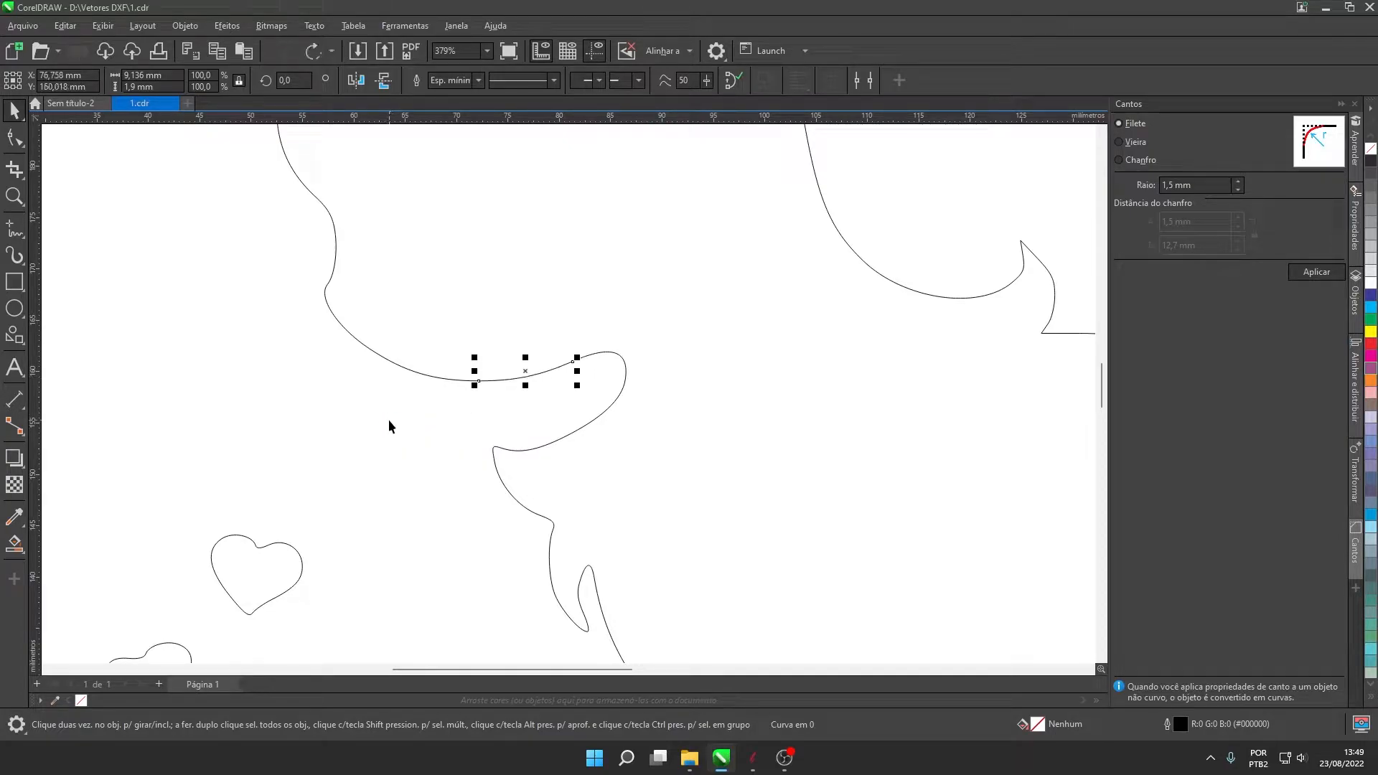
pyautogui.click(15, 138)
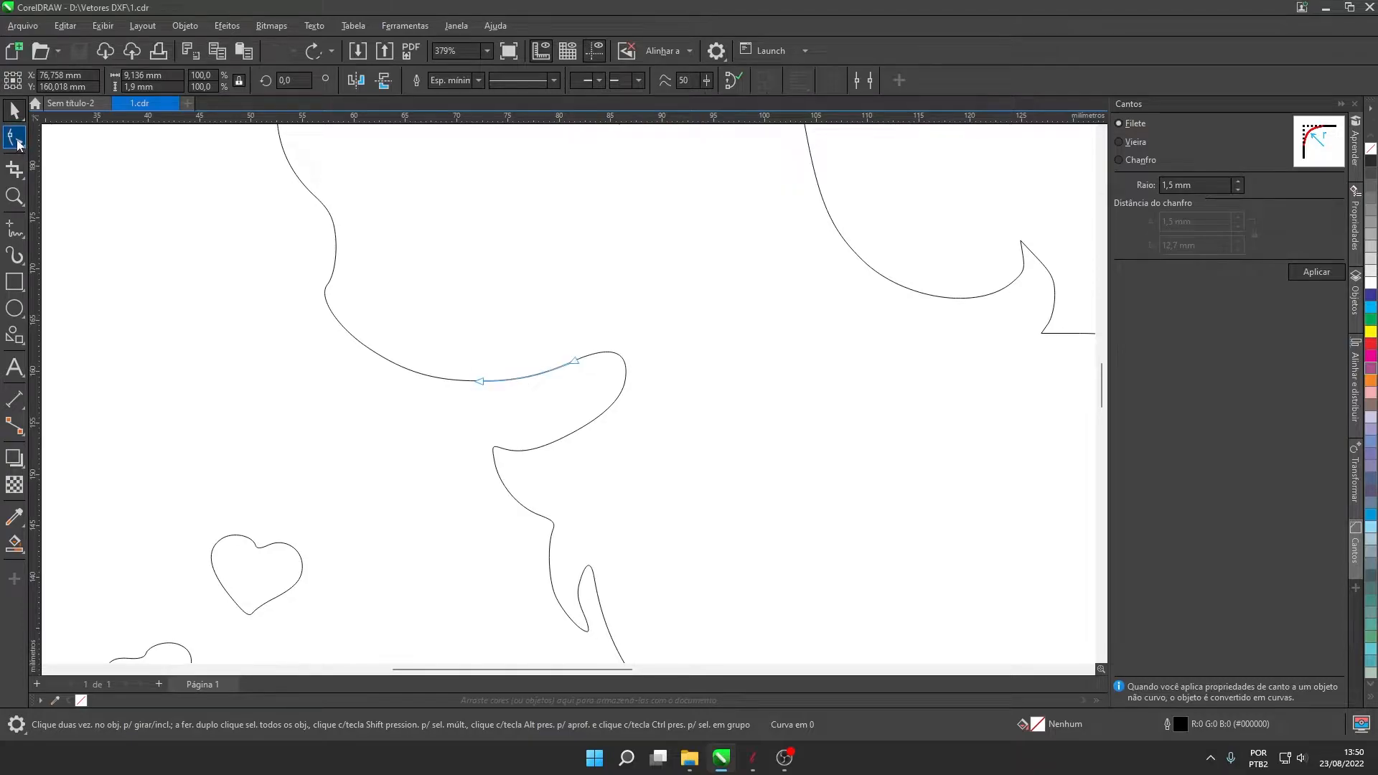
pyautogui.click(426, 374)
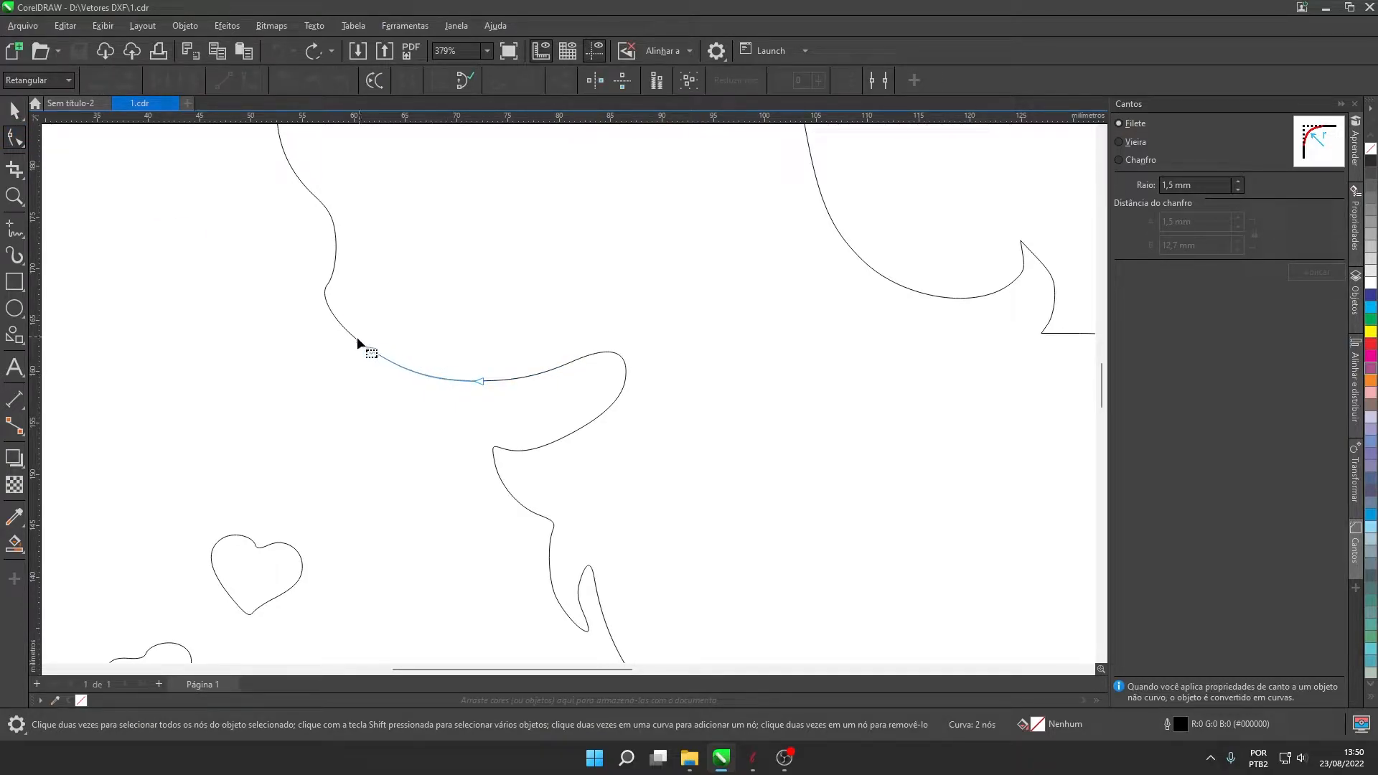
pyautogui.click(301, 571)
pyautogui.click(295, 553)
pyautogui.click(16, 115)
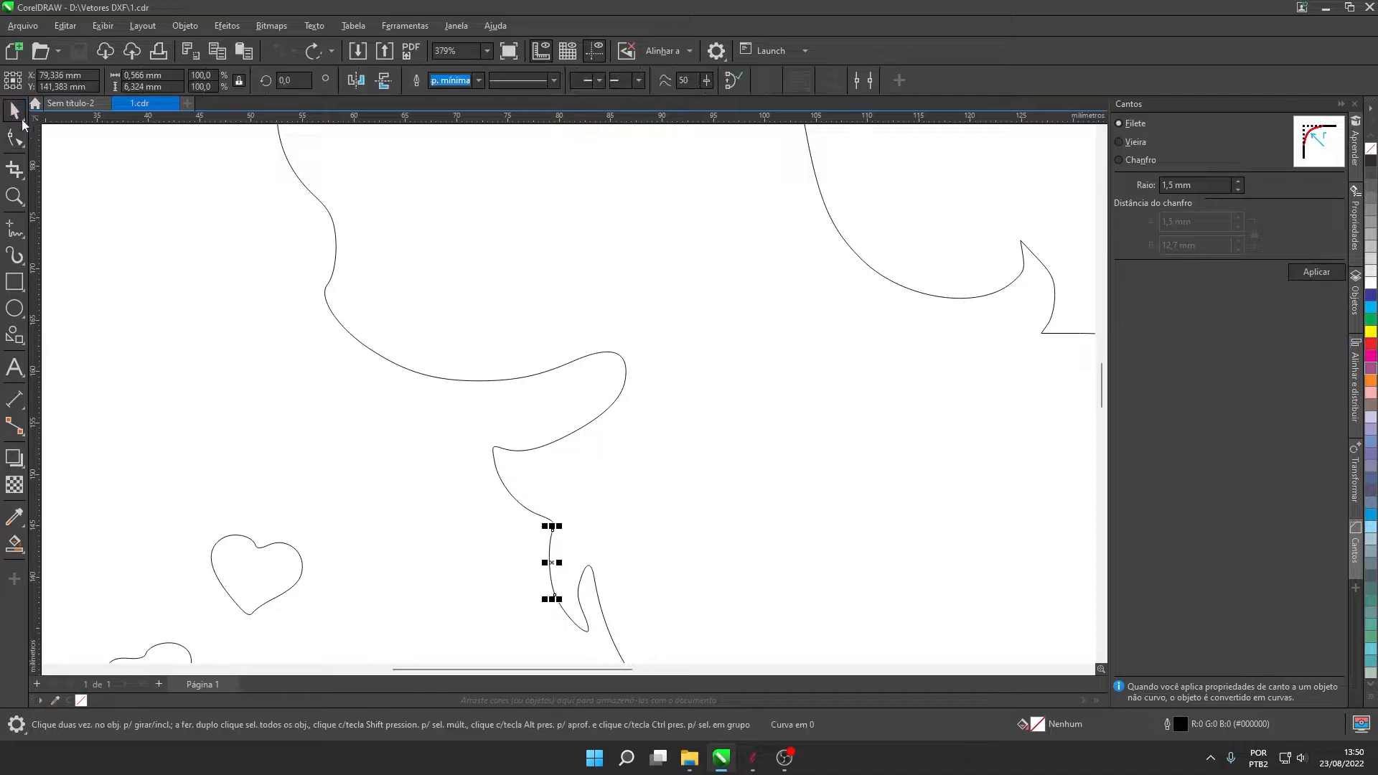
pyautogui.scroll(-1, 541, 468)
pyautogui.click(402, 407)
# - Activate the Smart Fill tool and set its fill colour to near-black #050505
pyautogui.scroll(-1, 498, 359)
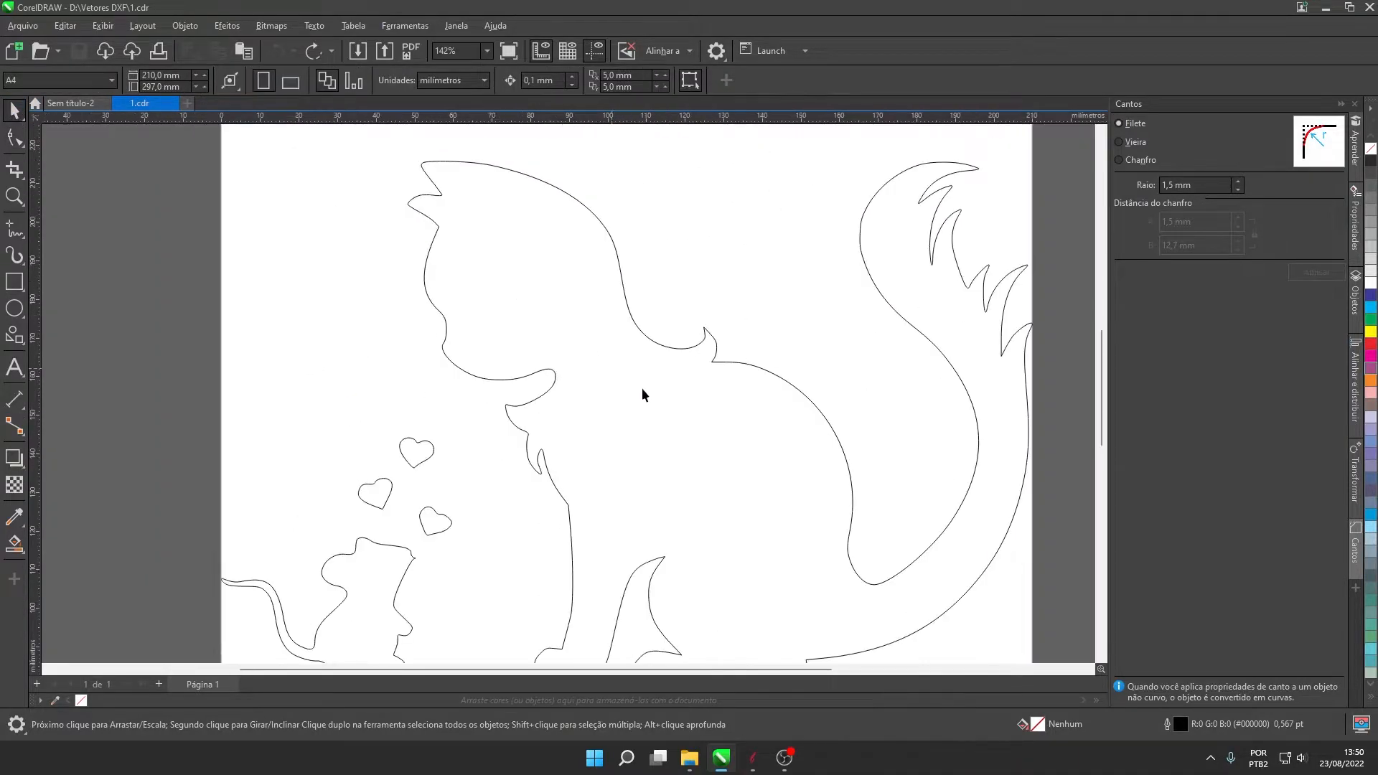
pyautogui.scroll(-1, 574, 380)
pyautogui.scroll(2, 721, 527)
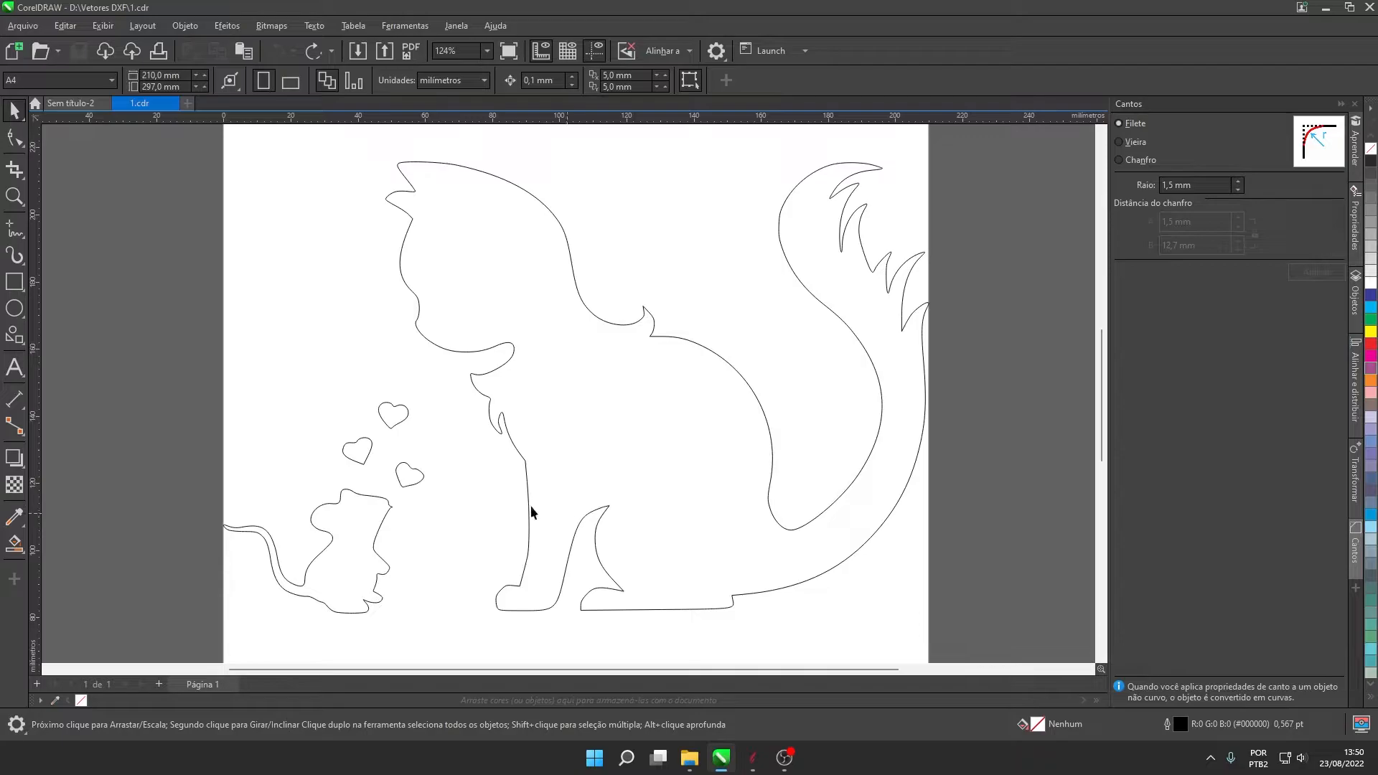
pyautogui.click(14, 551)
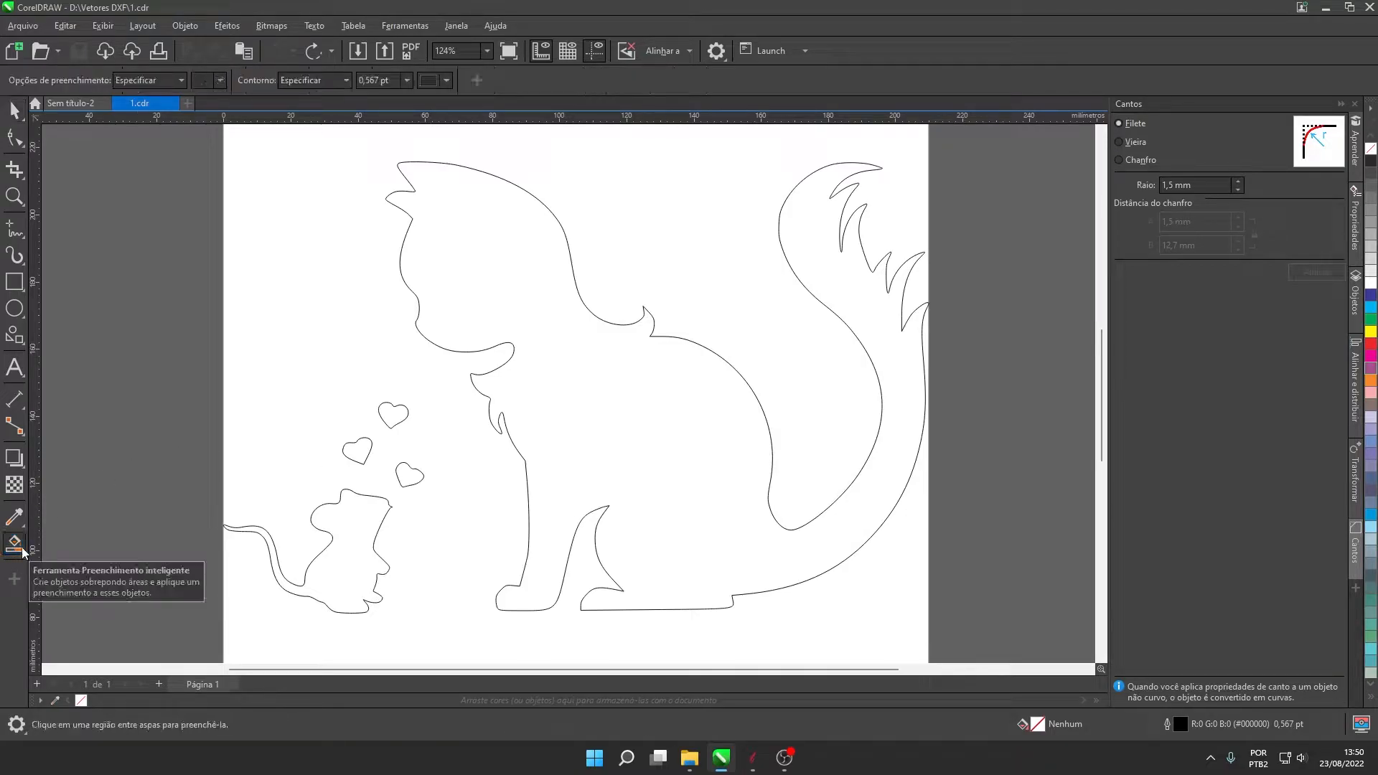
pyautogui.click(22, 558)
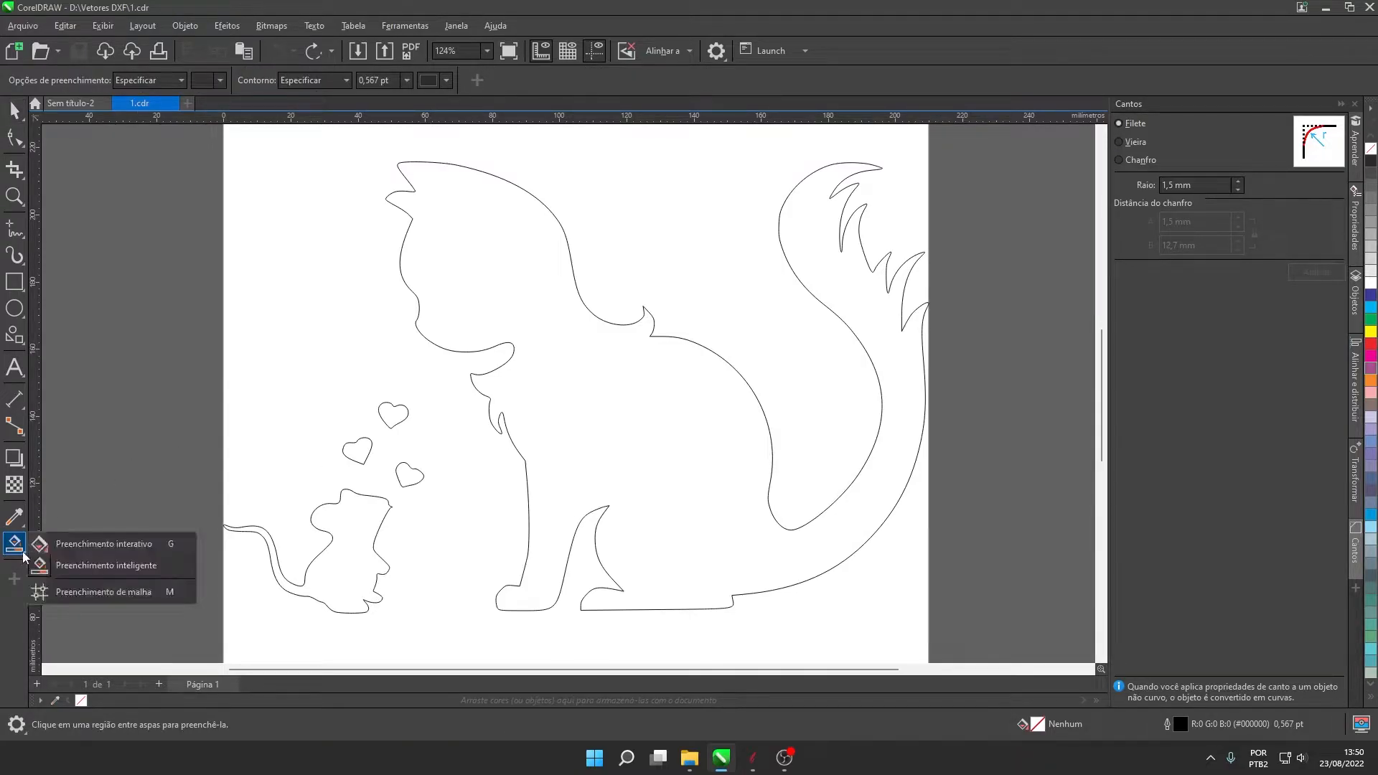
pyautogui.click(119, 571)
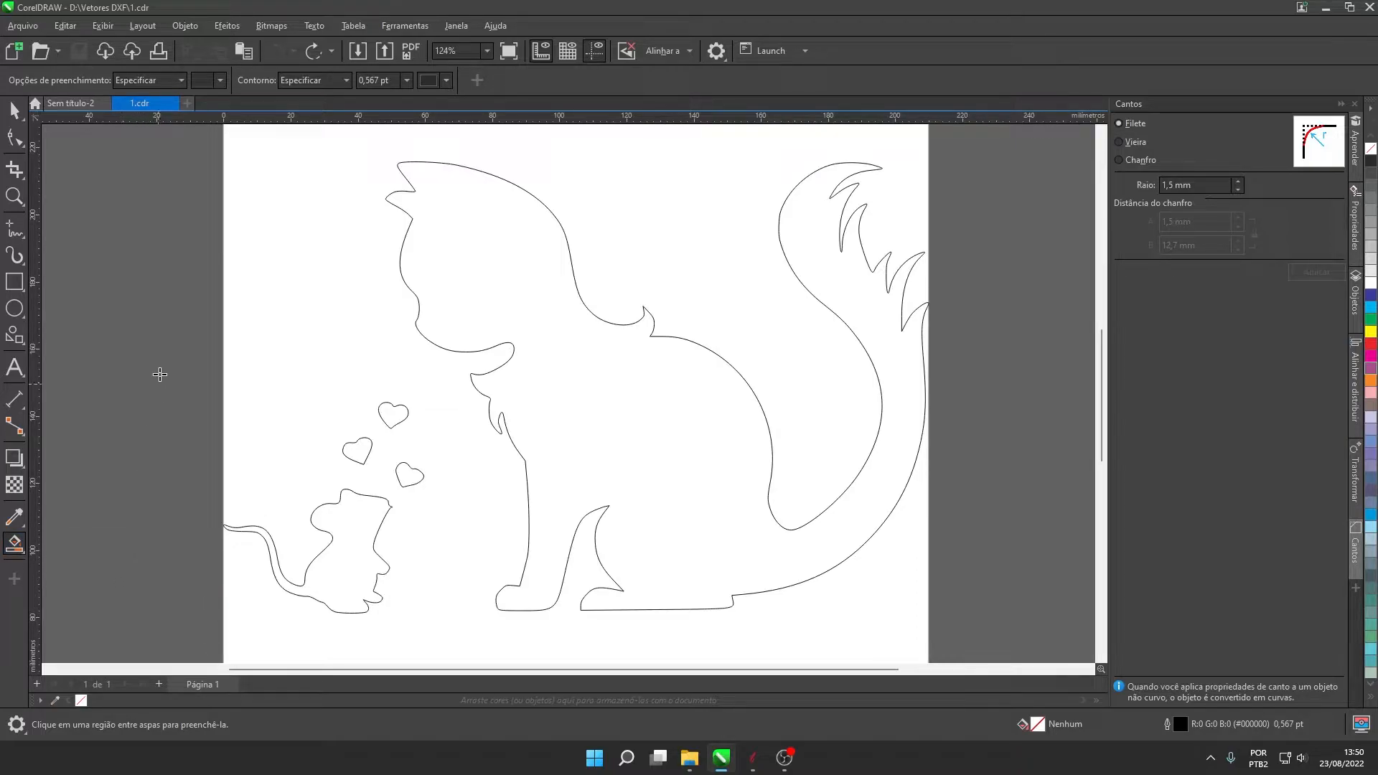
pyautogui.click(221, 81)
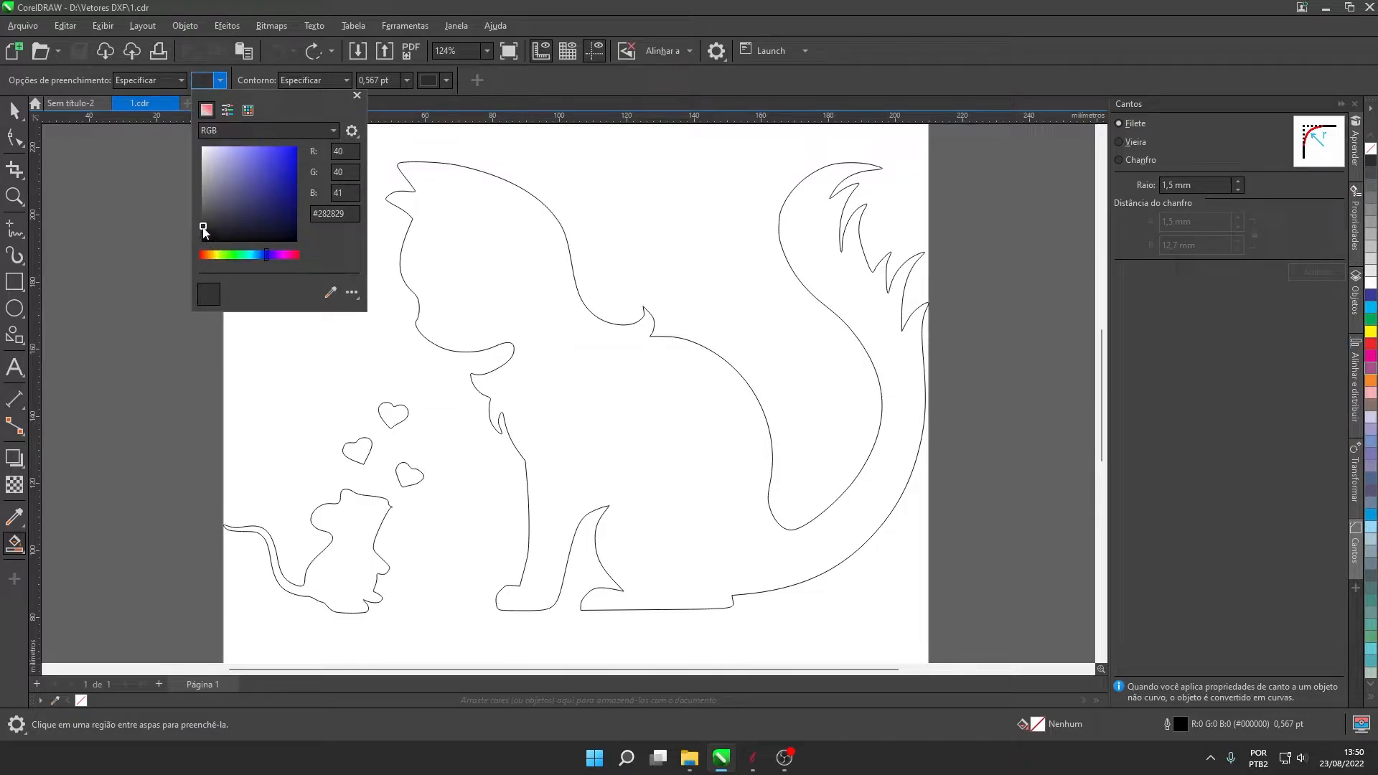
pyautogui.moveTo(204, 229); pyautogui.dragTo(202, 241)
pyautogui.click(574, 418)
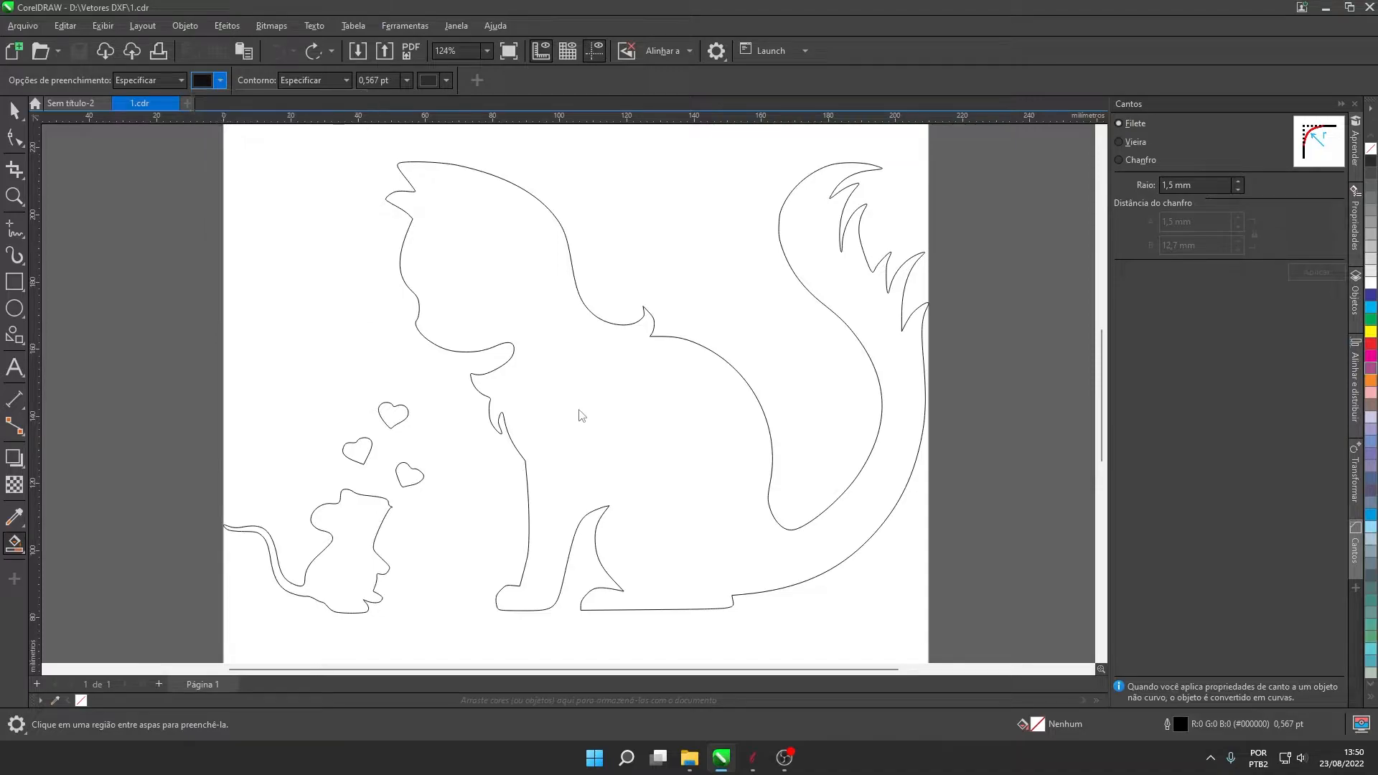
# - Smart-fill the cat, the mouse and the three hearts to create closed near-black shapes
pyautogui.click(516, 270)
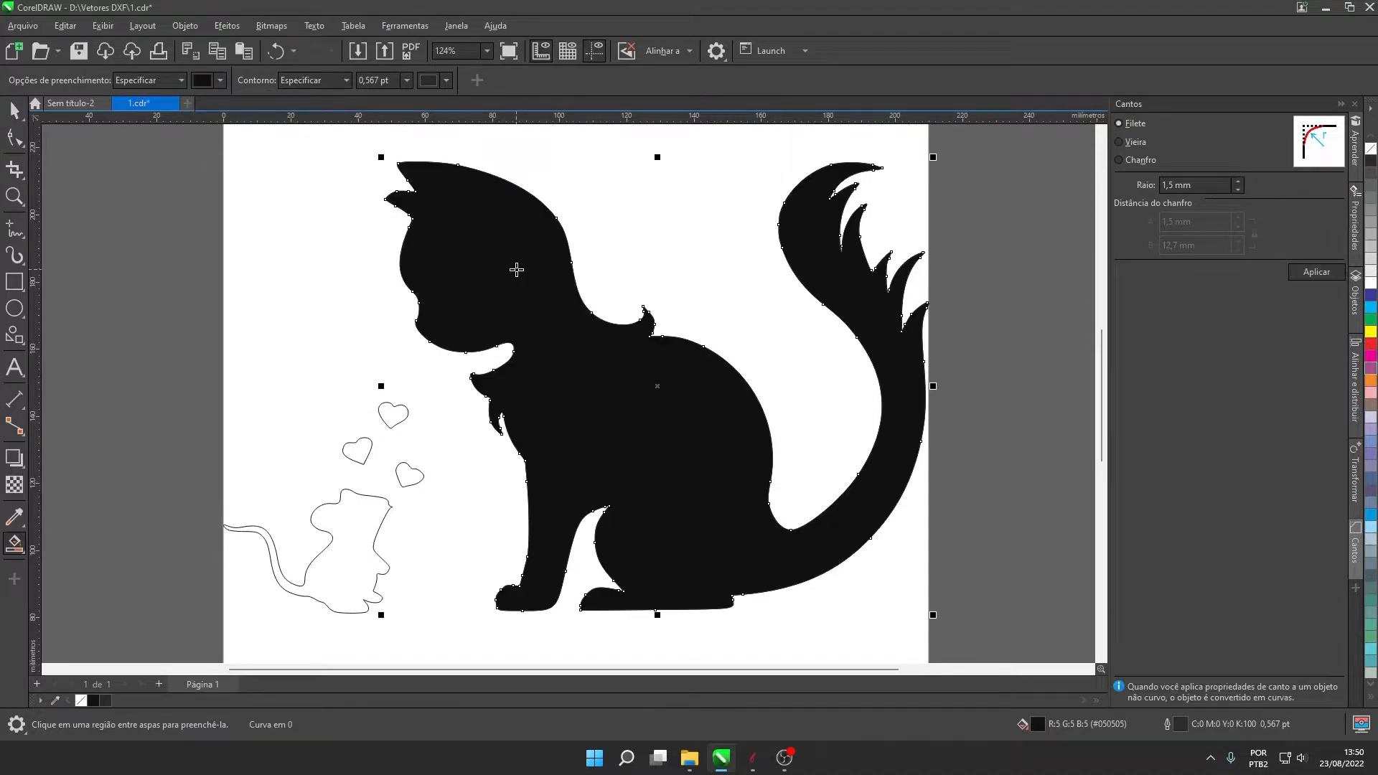
pyautogui.click(356, 539)
pyautogui.scroll(3, 348, 423)
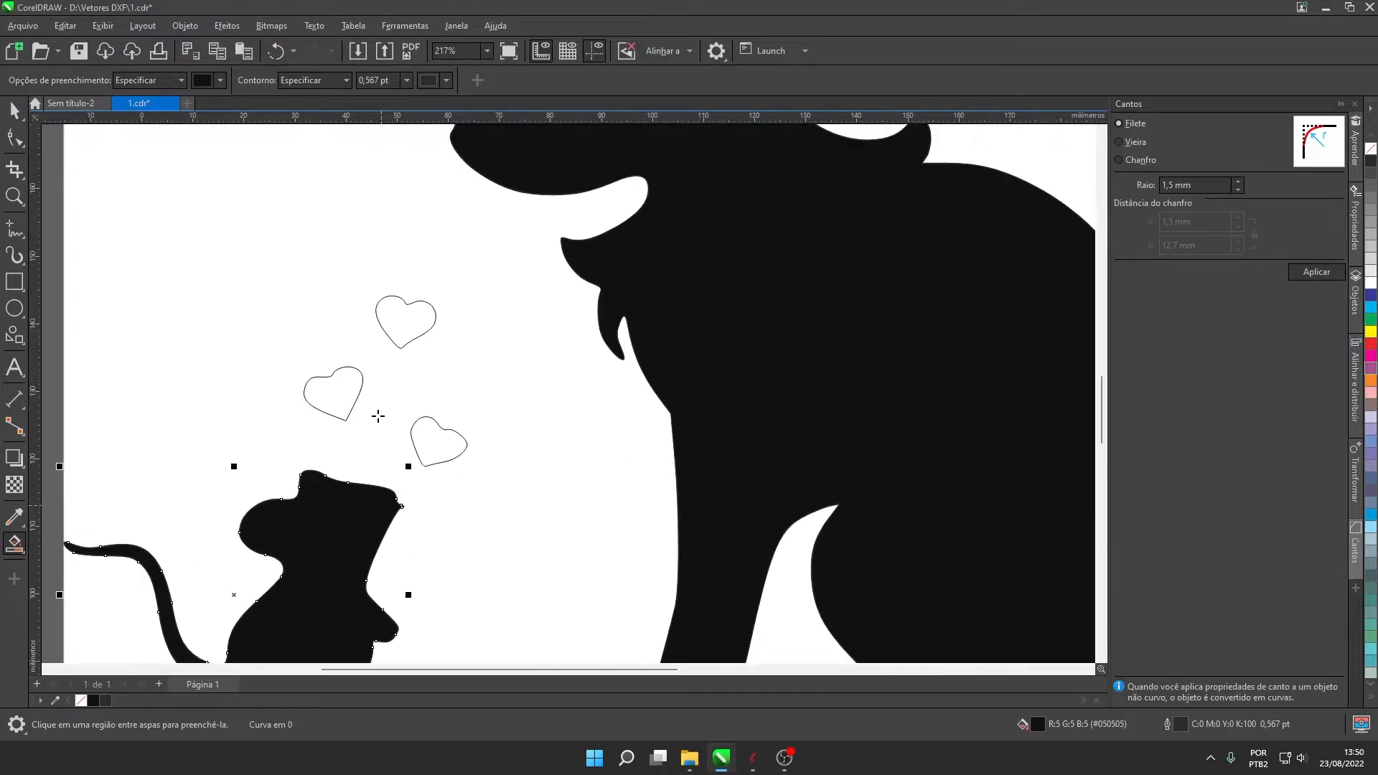
pyautogui.click(329, 392)
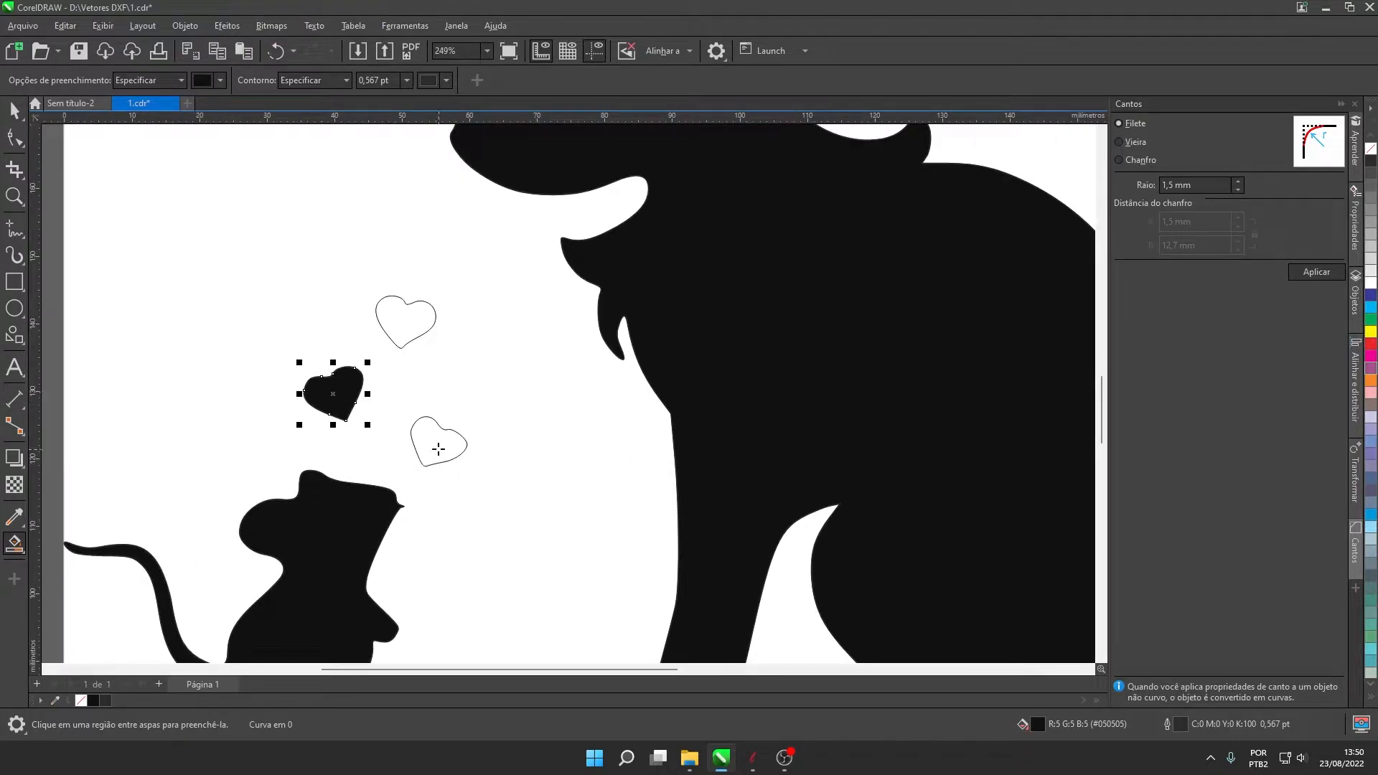
pyautogui.click(439, 448)
pyautogui.click(400, 316)
pyautogui.scroll(-2, 400, 317)
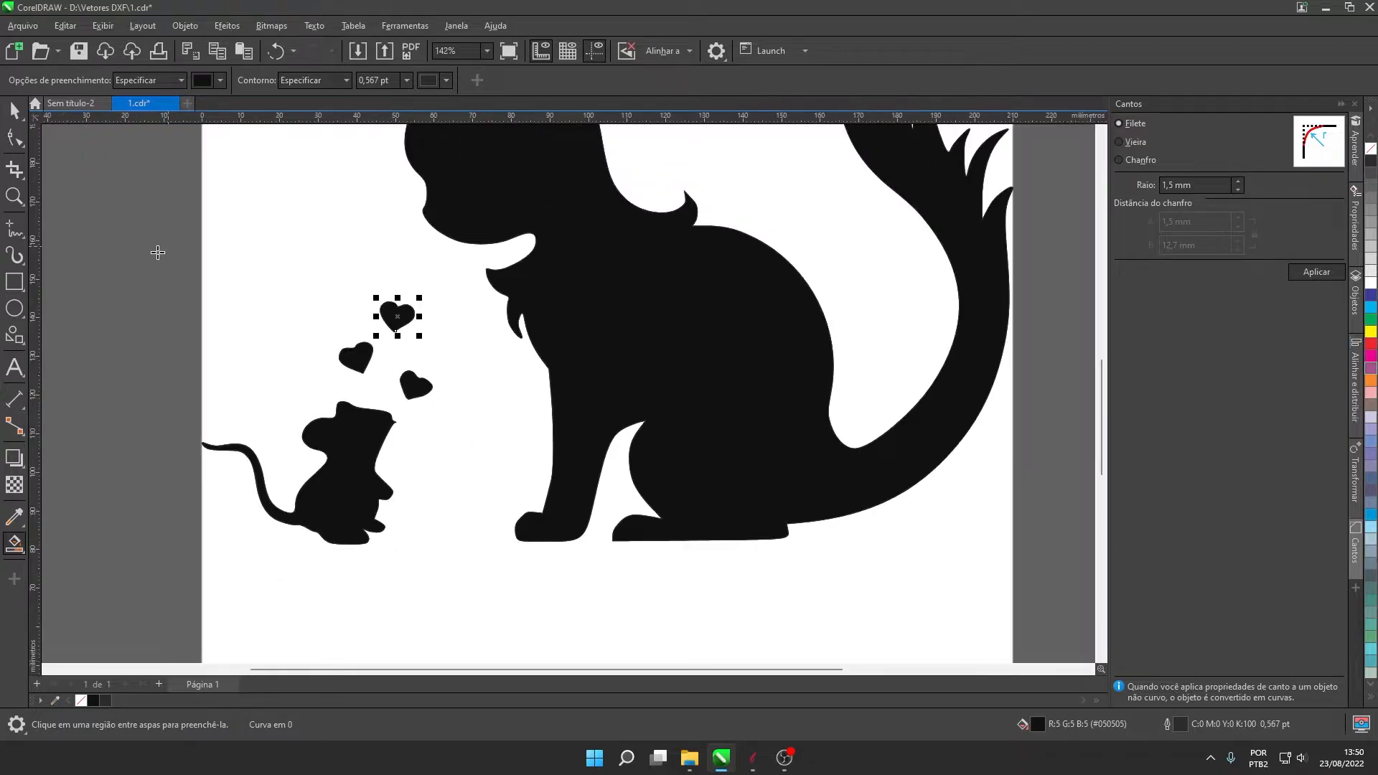
# - Try moving only the filled cat off the page to reveal the original outline, and undo the move
pyautogui.scroll(-1, 160, 251)
pyautogui.click(14, 109)
pyautogui.scroll(-2, 480, 389)
pyautogui.click(480, 390)
pyautogui.moveTo(496, 350); pyautogui.dragTo(839, 356)
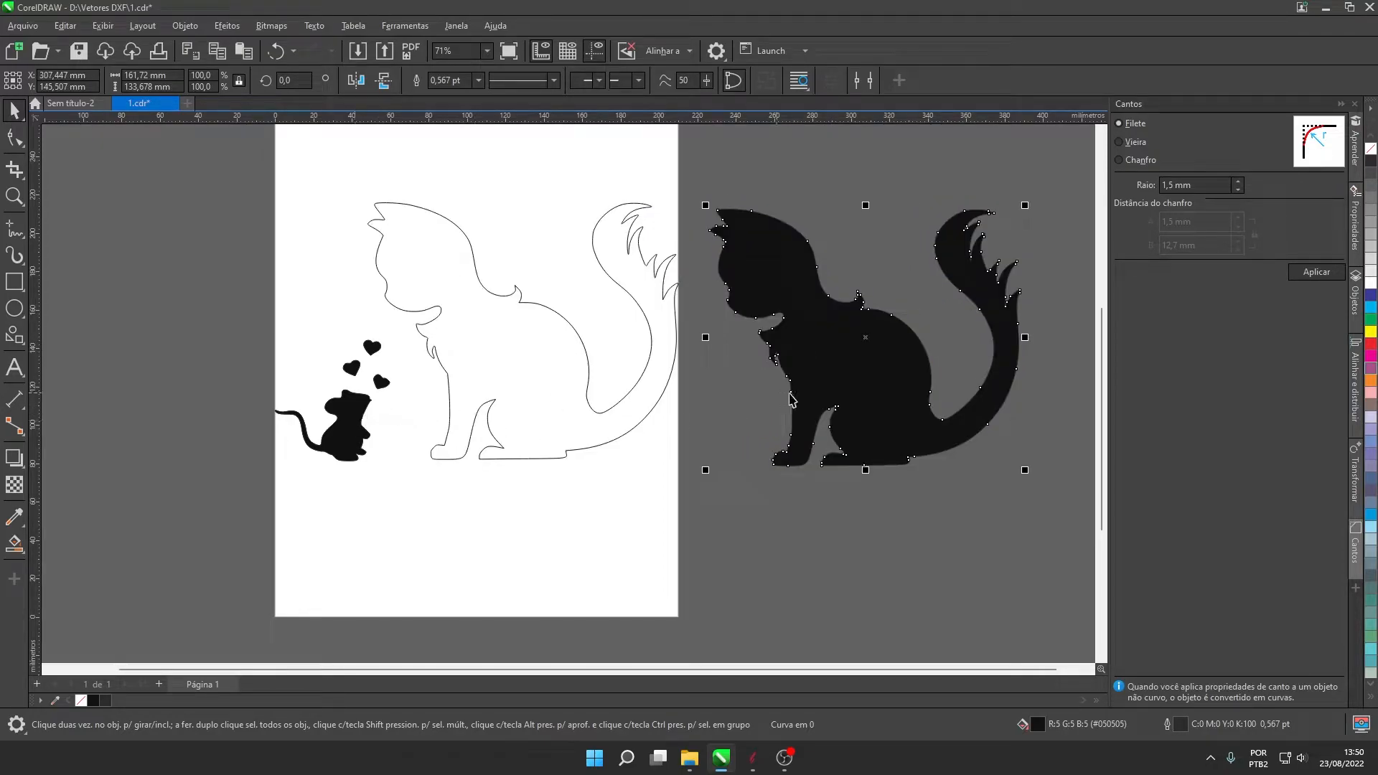
pyautogui.hotkey('ctrl', 'z')
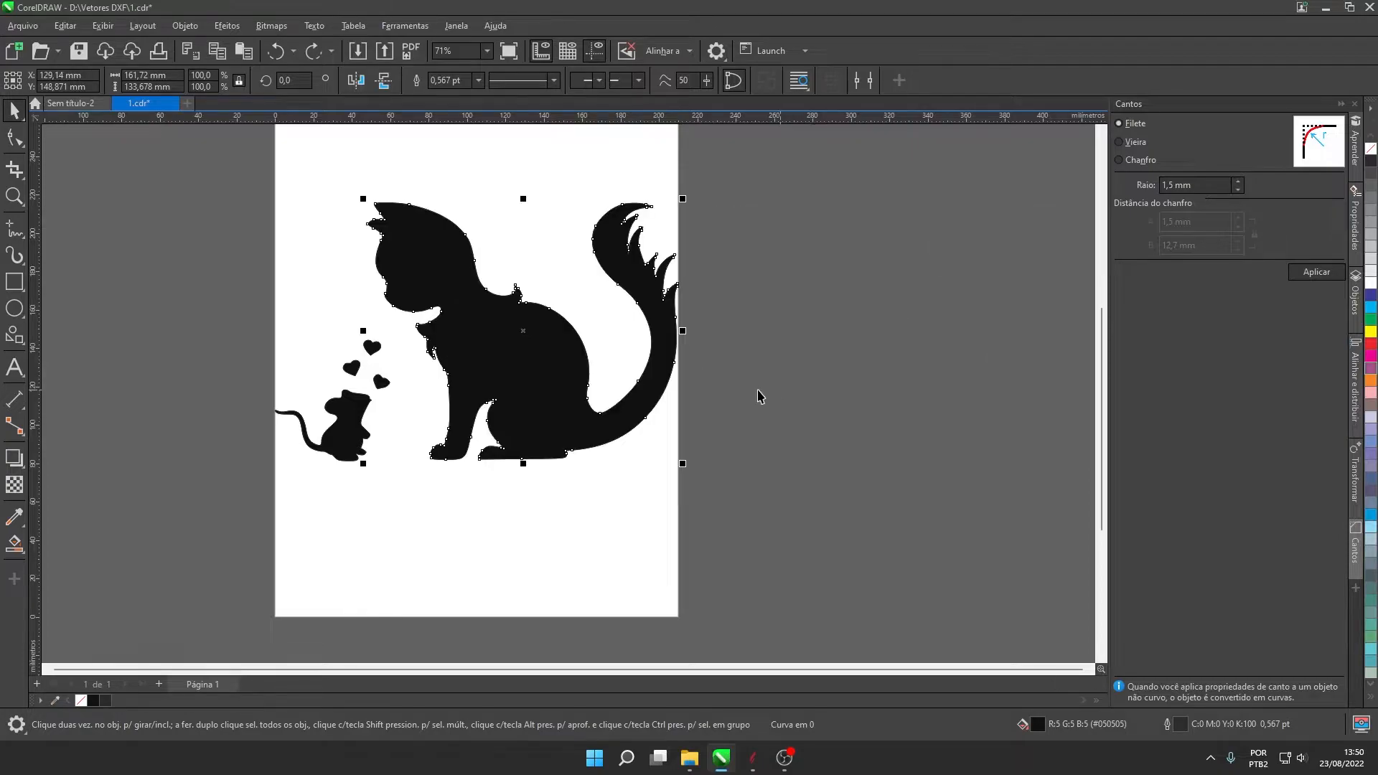
# - Select the filled cat, mouse and three hearts and move them together off the page, beside the original outlines
pyautogui.scroll(2, 394, 430)
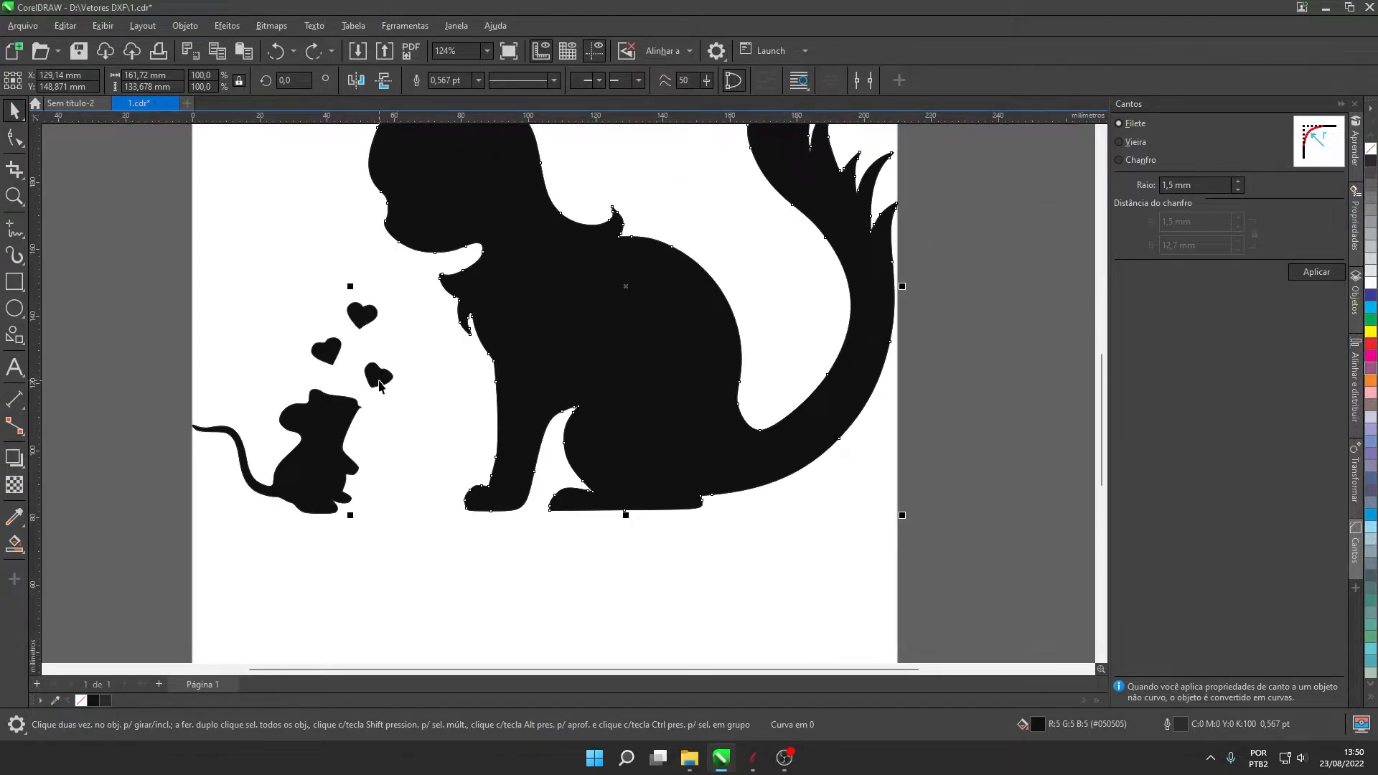
pyautogui.keyDown('shift'); pyautogui.click(379, 378); pyautogui.keyUp('shift')
pyautogui.keyDown('shift'); pyautogui.click(326, 355); pyautogui.keyUp('shift')
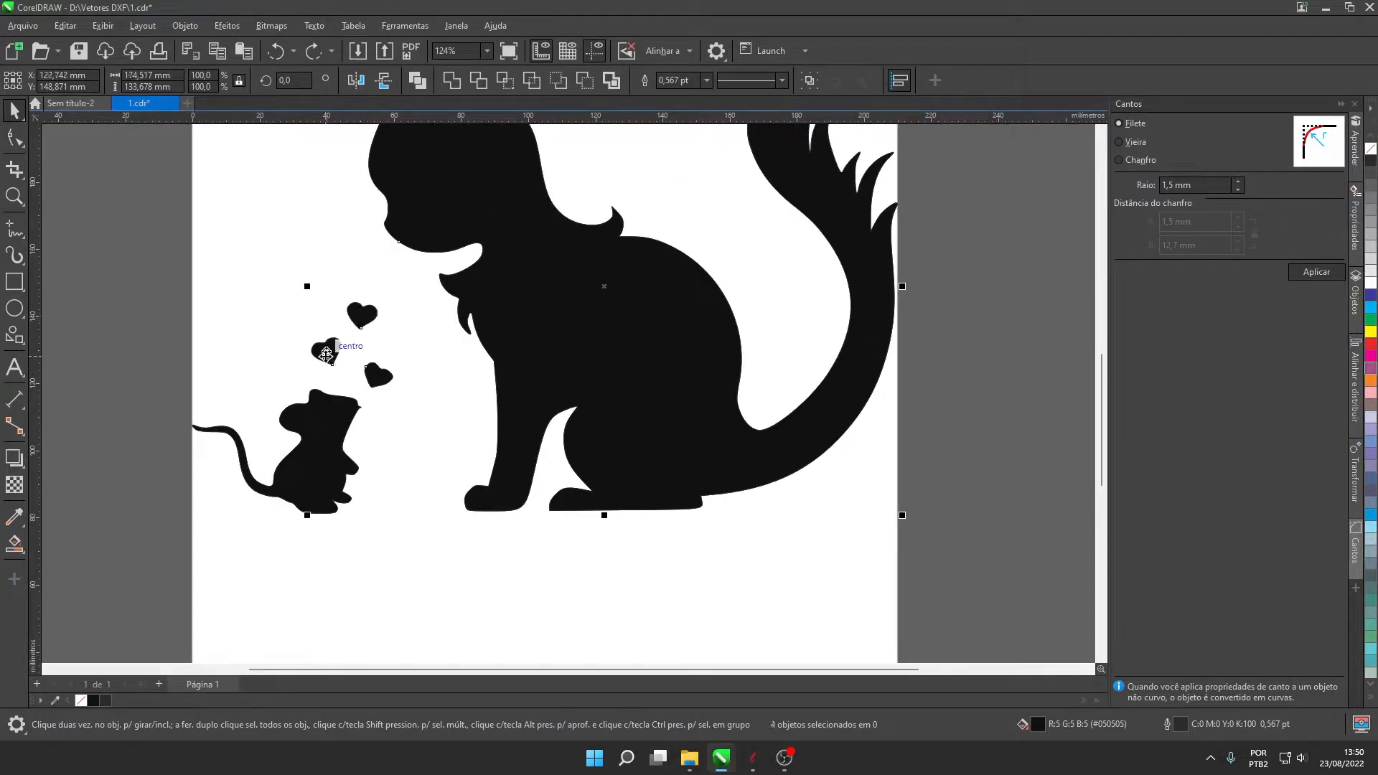
pyautogui.keyDown('shift'); pyautogui.click(313, 457); pyautogui.keyUp('shift')
pyautogui.scroll(-3, 362, 420)
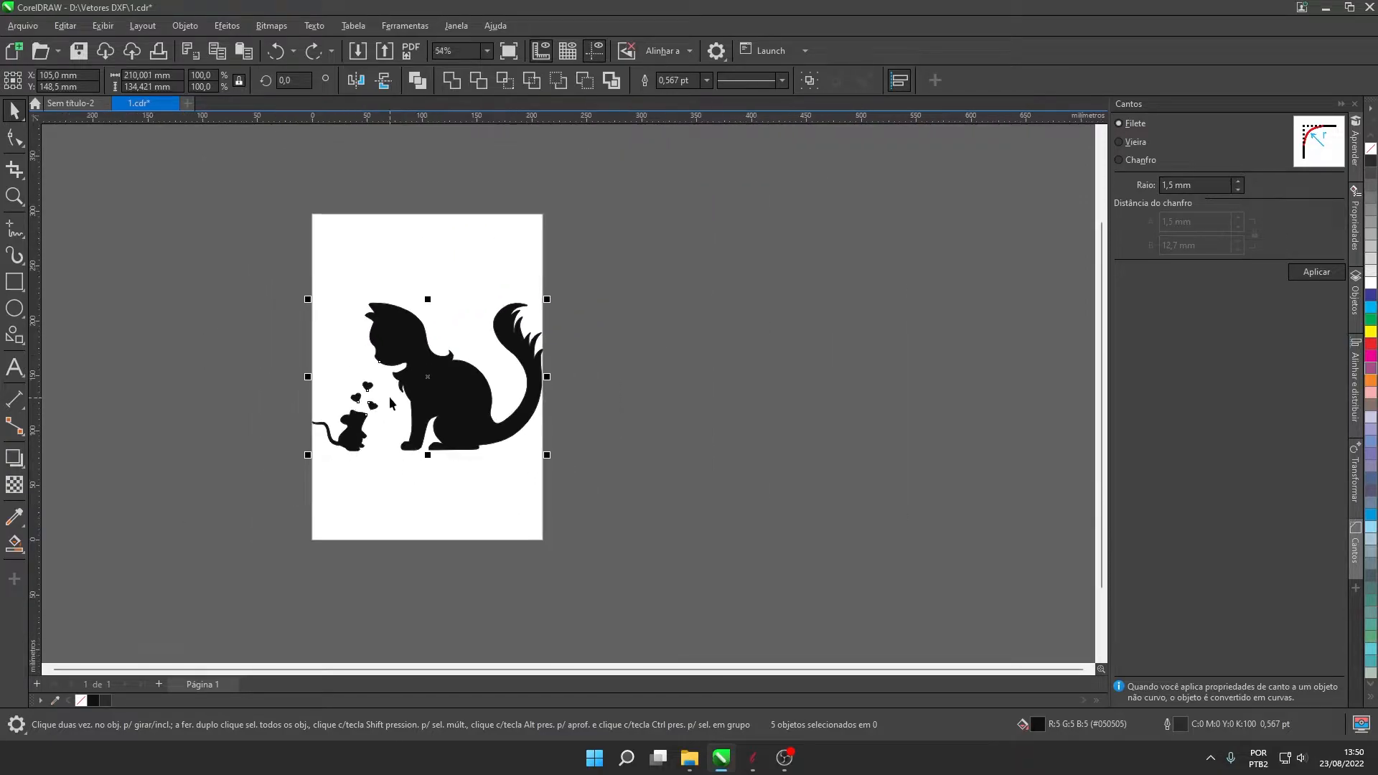
pyautogui.moveTo(447, 397); pyautogui.dragTo(693, 391)
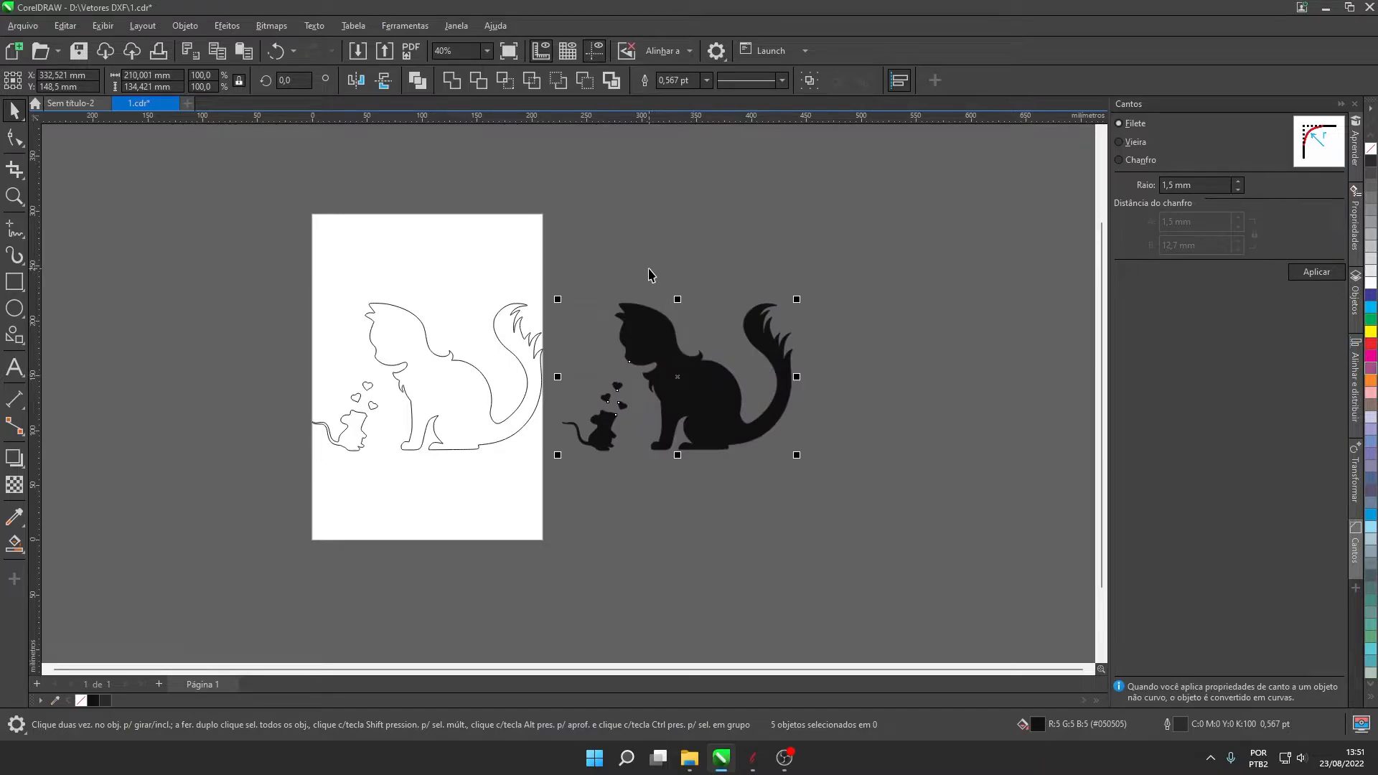
pyautogui.click(677, 230)
# - Examine the nodes around the filled mouse's contour with the Shape tool to check that it is one closed curve
pyautogui.scroll(5, 617, 406)
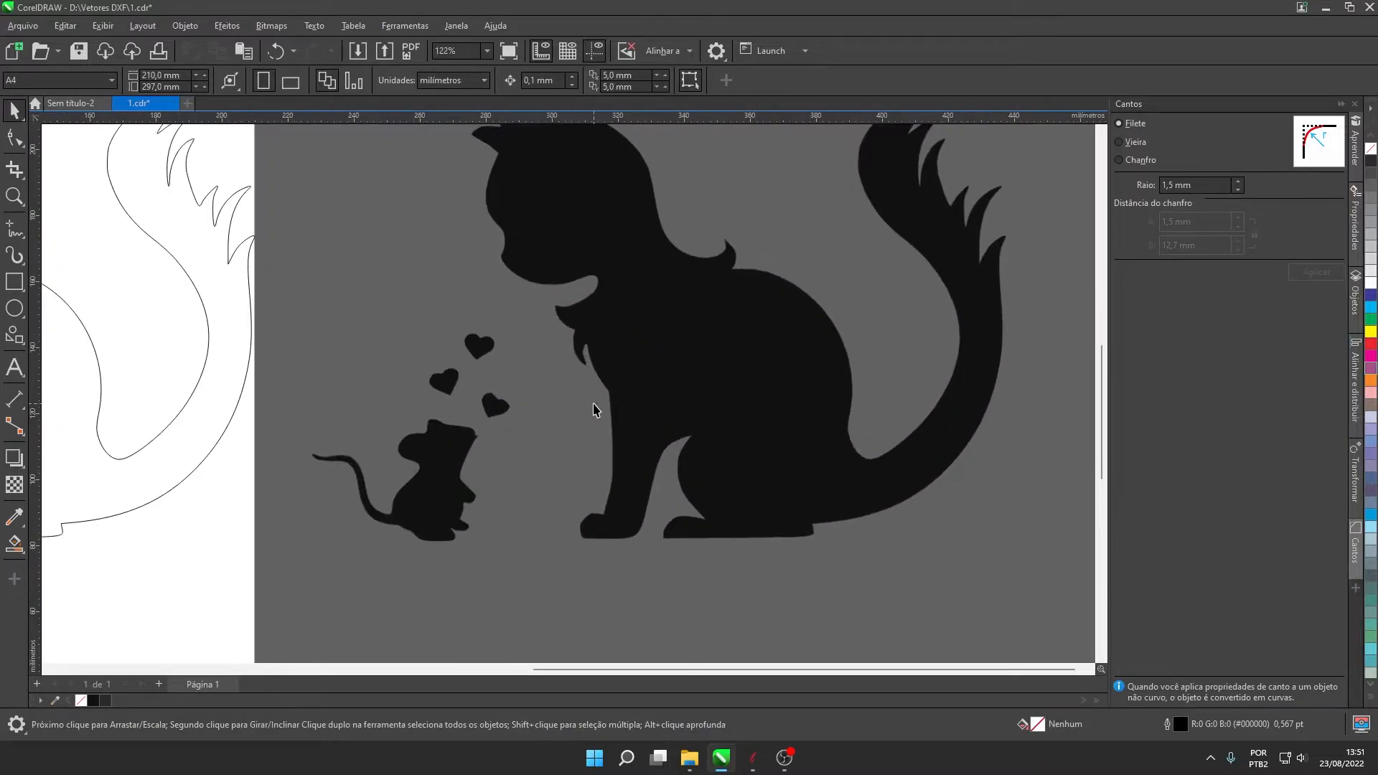
pyautogui.scroll(3, 532, 450)
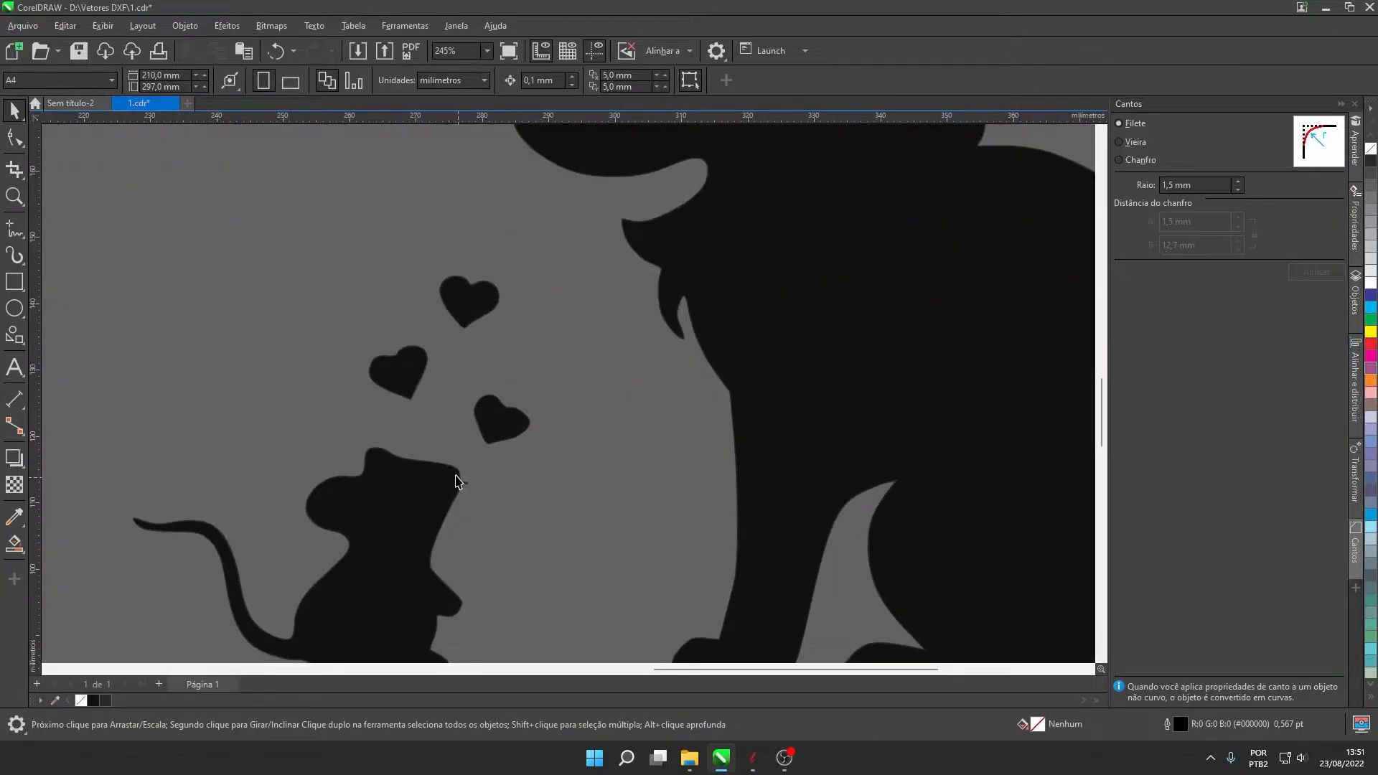
pyautogui.click(403, 522)
pyautogui.scroll(-3, 403, 521)
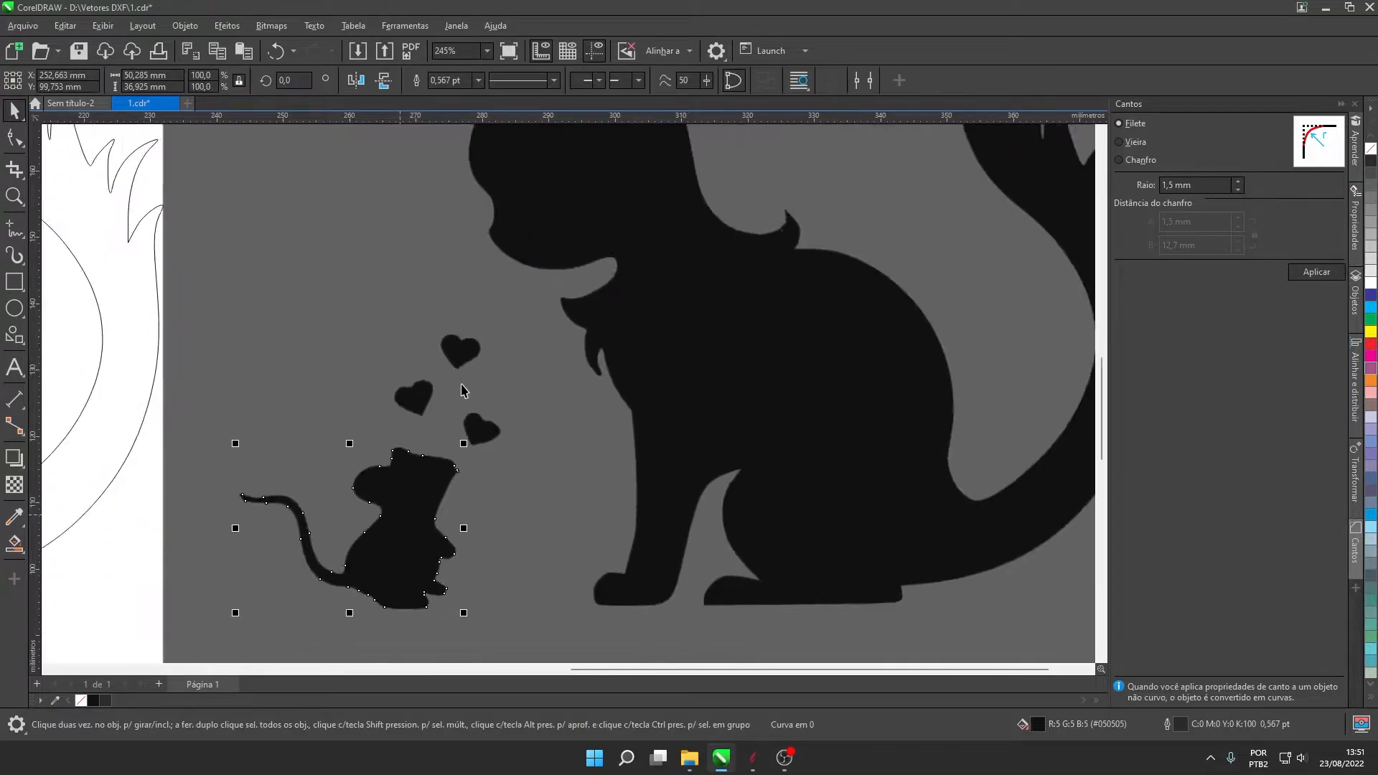
pyautogui.click(14, 139)
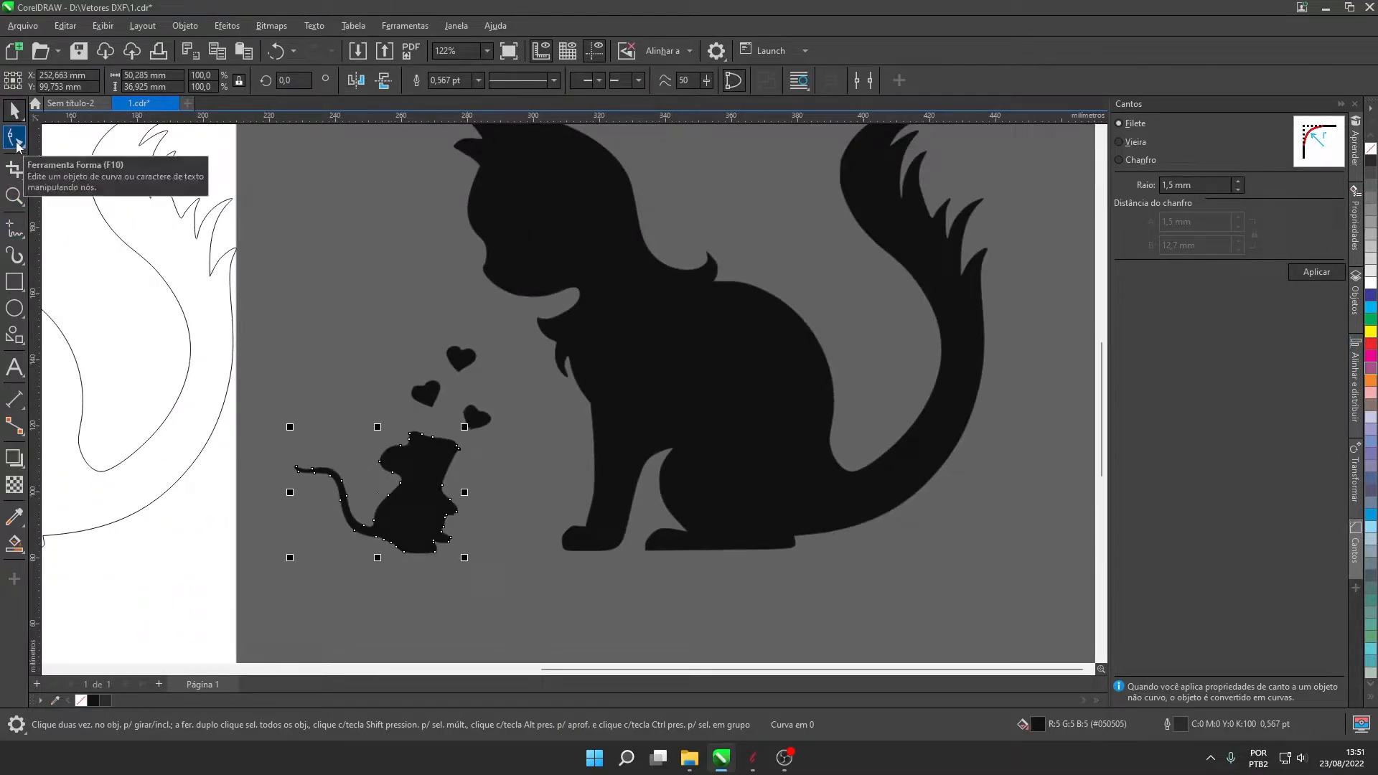
pyautogui.click(15, 141)
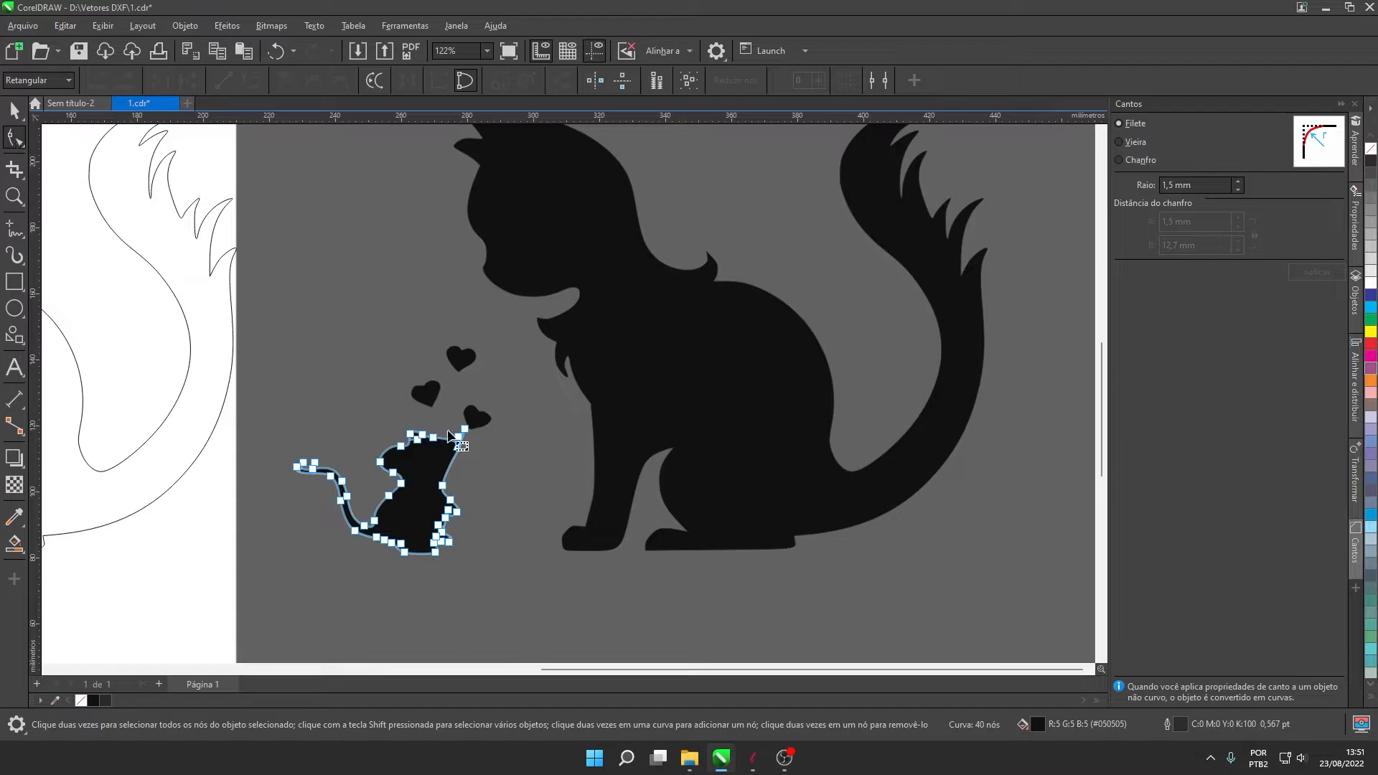
pyautogui.scroll(2, 437, 419)
pyautogui.scroll(3, 446, 570)
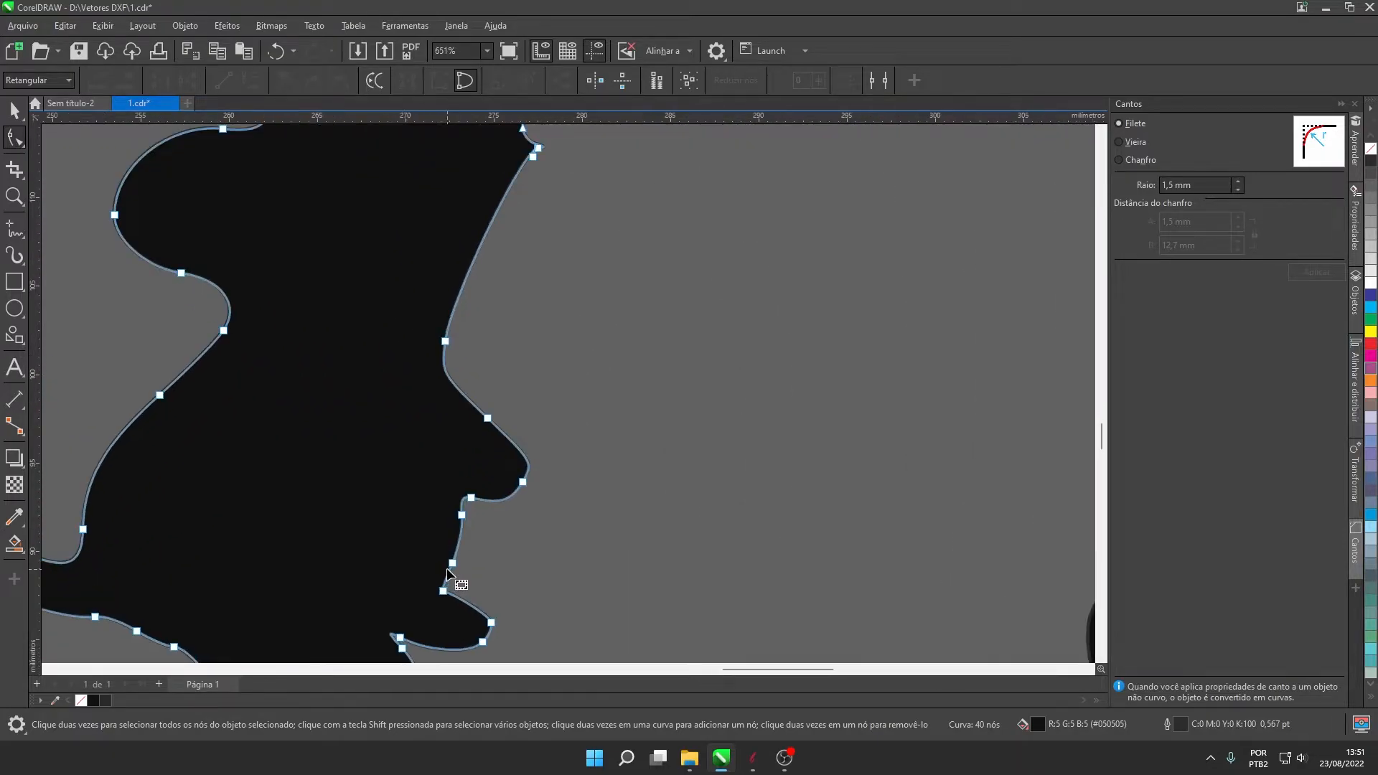
pyautogui.scroll(-3, 447, 569)
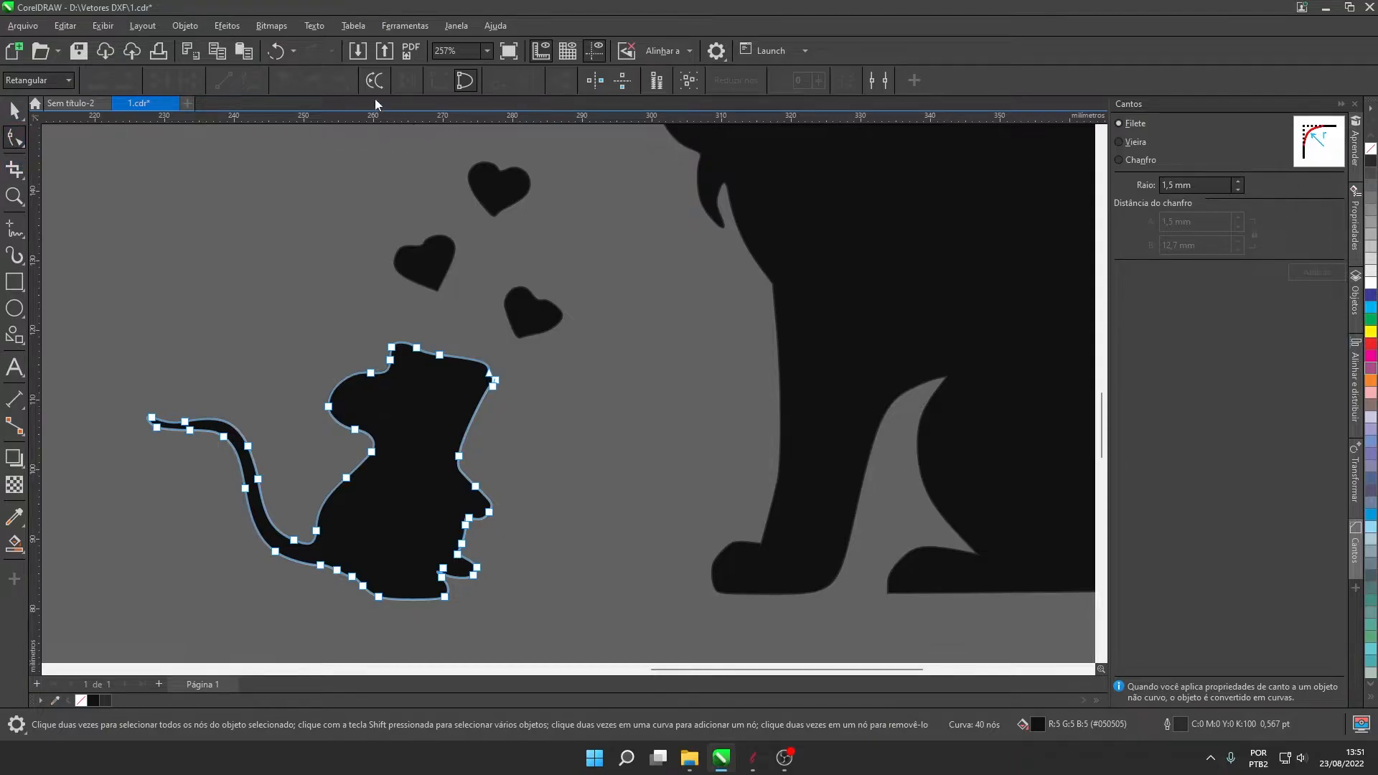
pyautogui.click(15, 111)
pyautogui.scroll(-2, 438, 361)
pyautogui.click(340, 260)
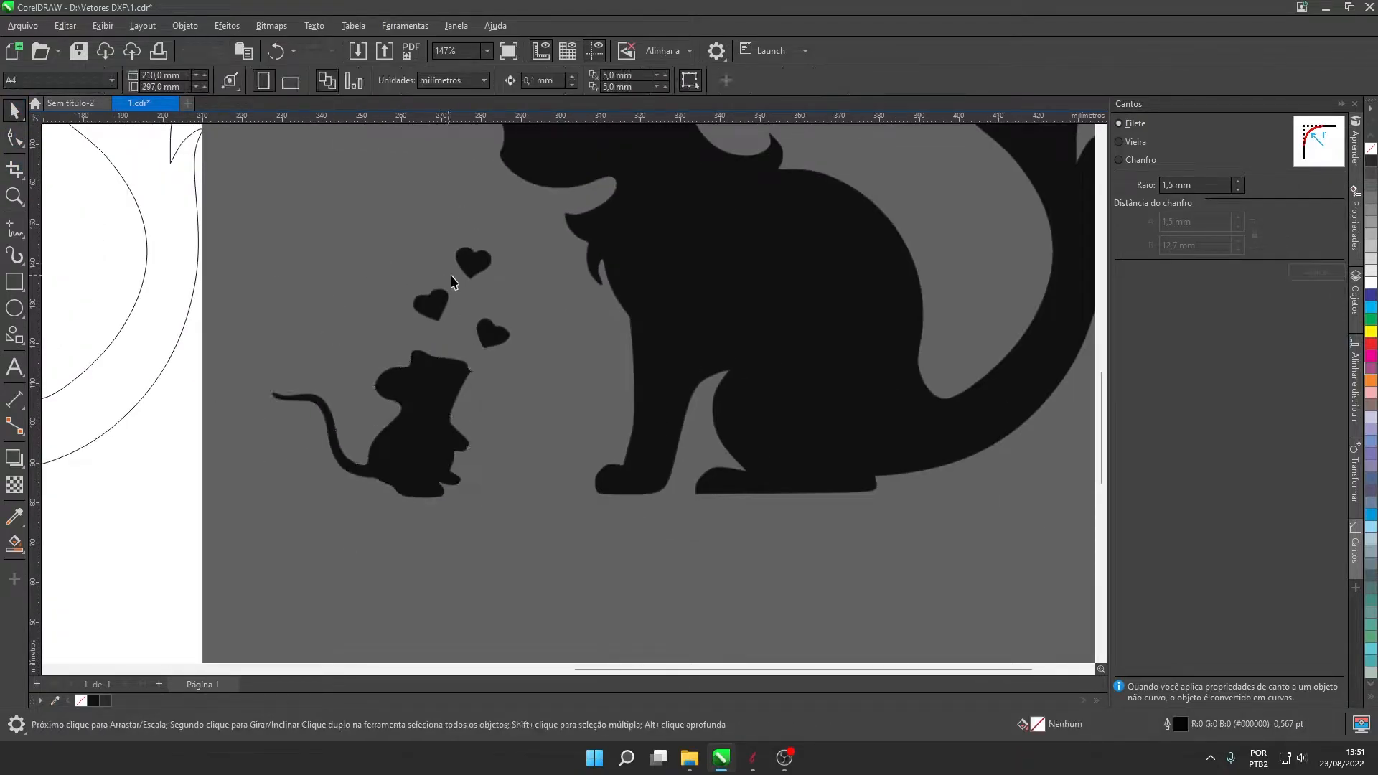
# - Remove the fill from the mouse silhouette beside the page, leaving only its outline
pyautogui.scroll(2, 440, 329)
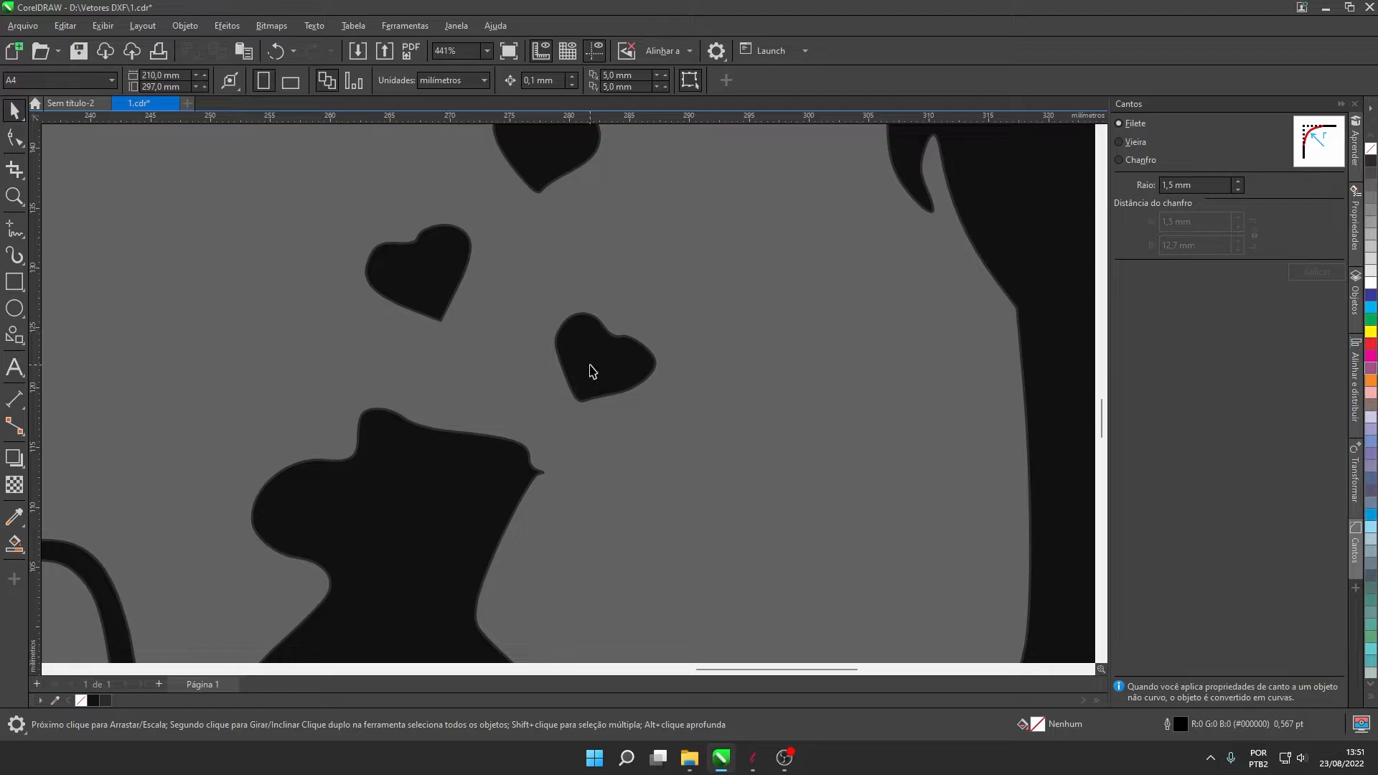
pyautogui.scroll(-2, 574, 368)
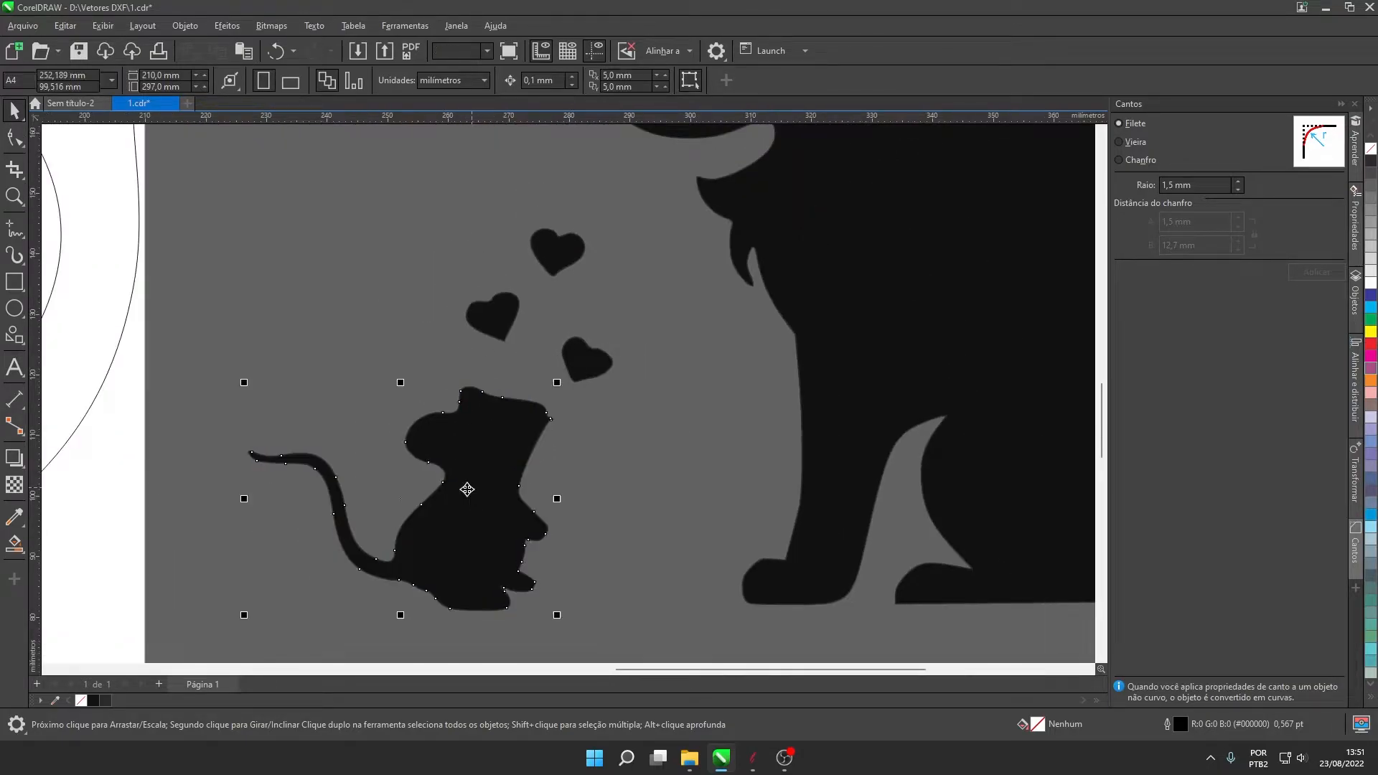
pyautogui.click(451, 498)
pyautogui.click(79, 702)
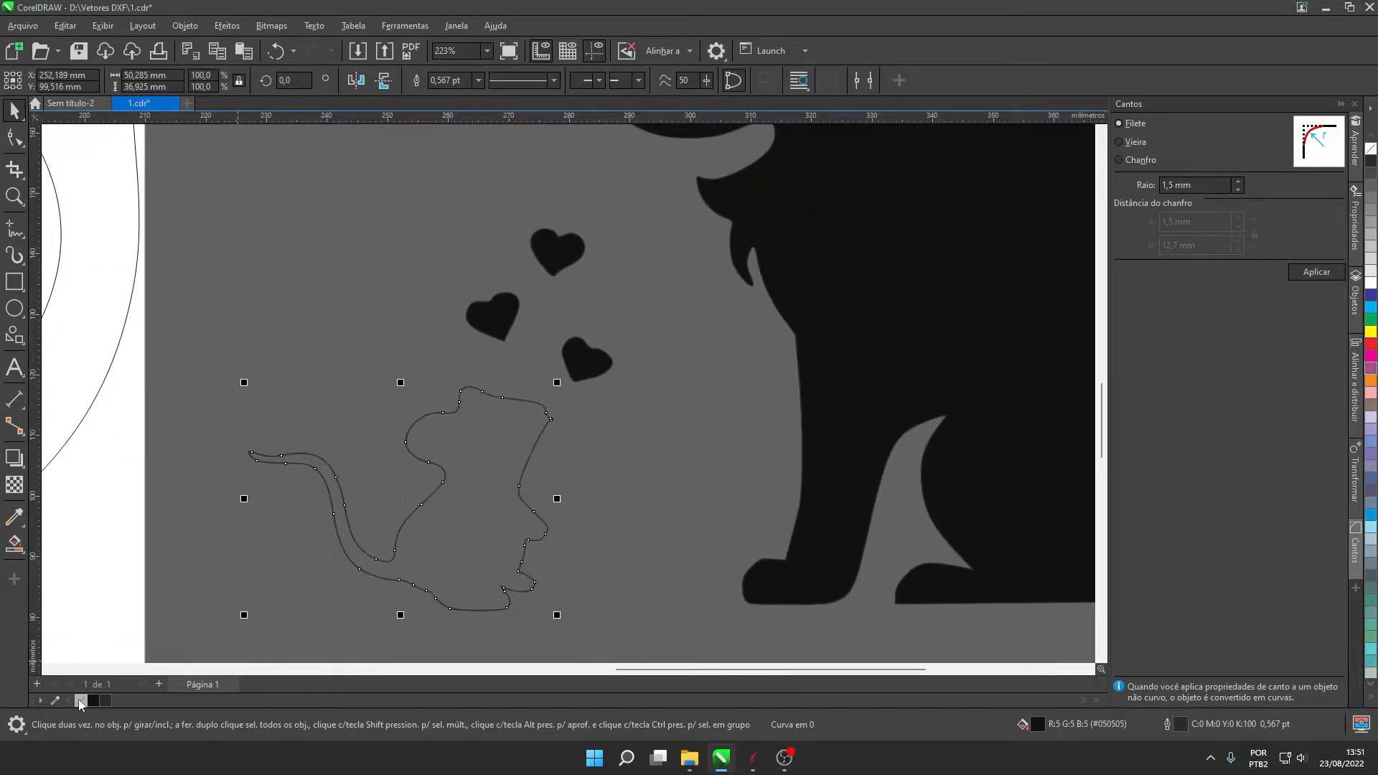
# - Remove the fill from the three hearts and the cat beside the page, leaving only their outlines
pyautogui.scroll(-2, 557, 443)
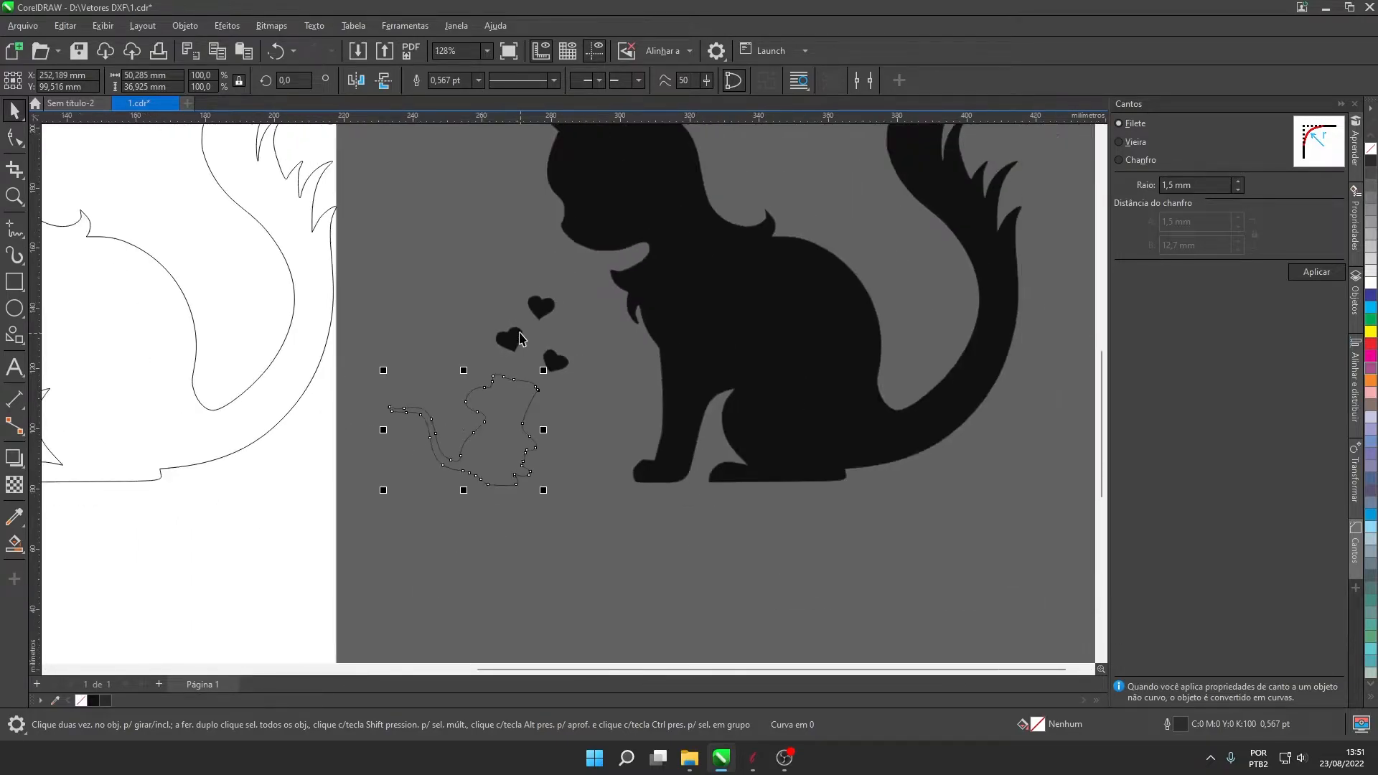
pyautogui.scroll(2, 500, 389)
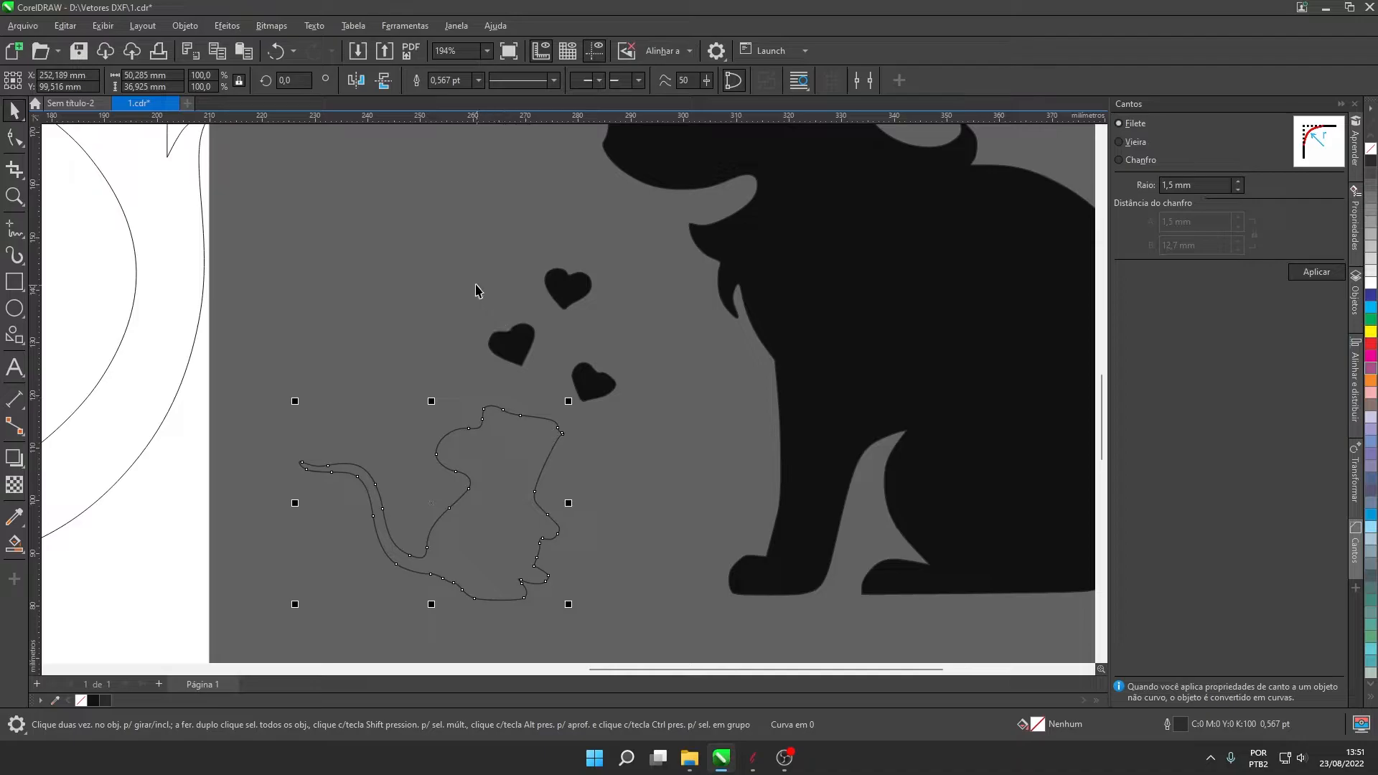
pyautogui.moveTo(440, 246); pyautogui.dragTo(640, 409)
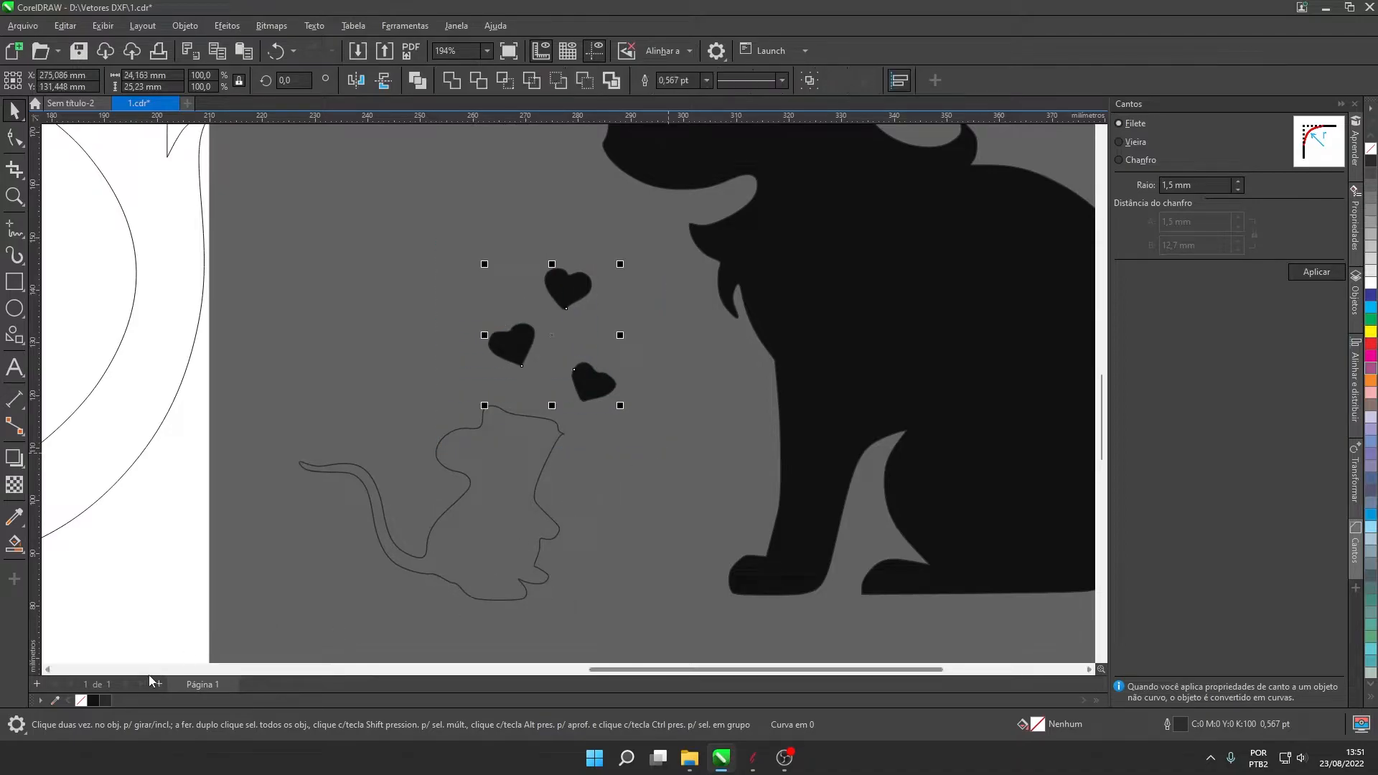
pyautogui.click(81, 701)
pyautogui.scroll(-2, 159, 416)
pyautogui.click(523, 380)
pyautogui.click(81, 701)
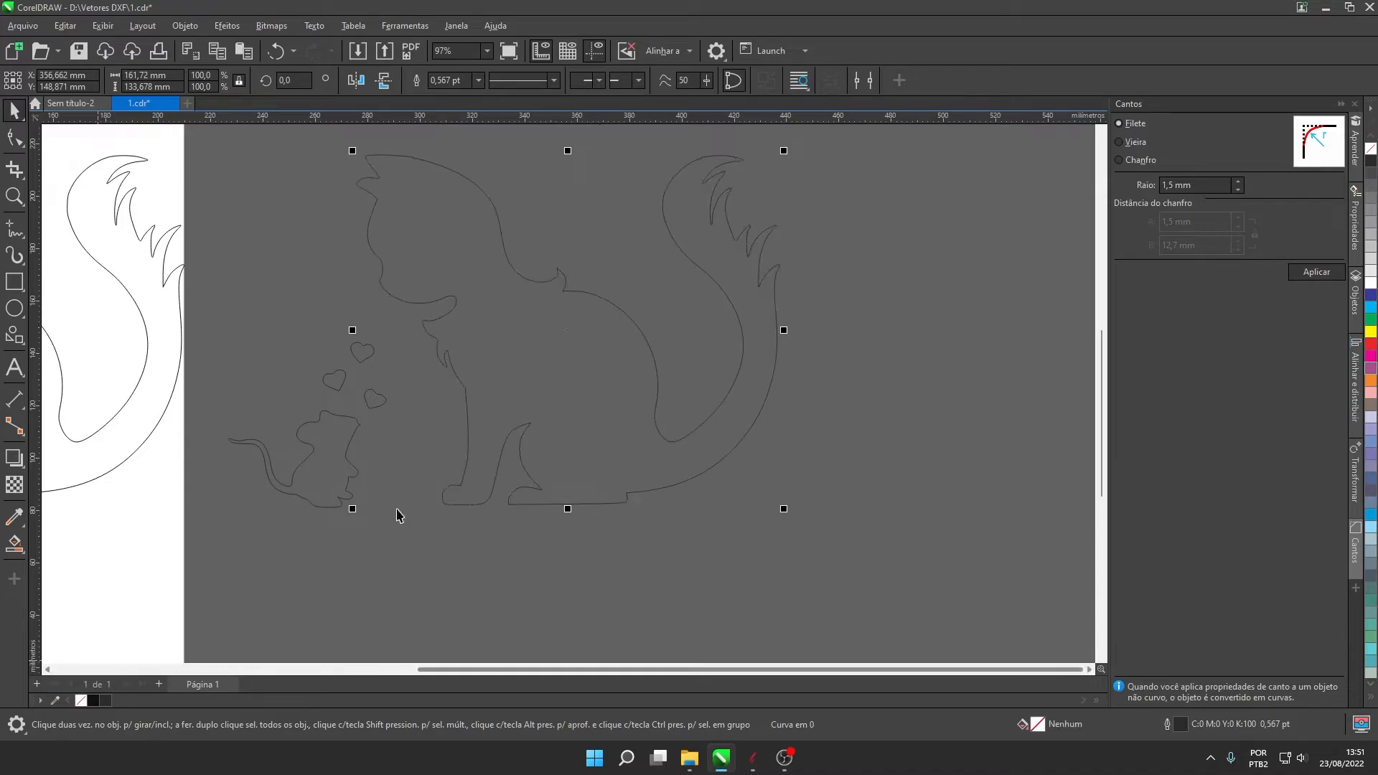
# - Examine the nodes along the cat's outline beside the page with the Shape tool to check that it is one closed curve
pyautogui.click(420, 450)
pyautogui.scroll(3, 466, 420)
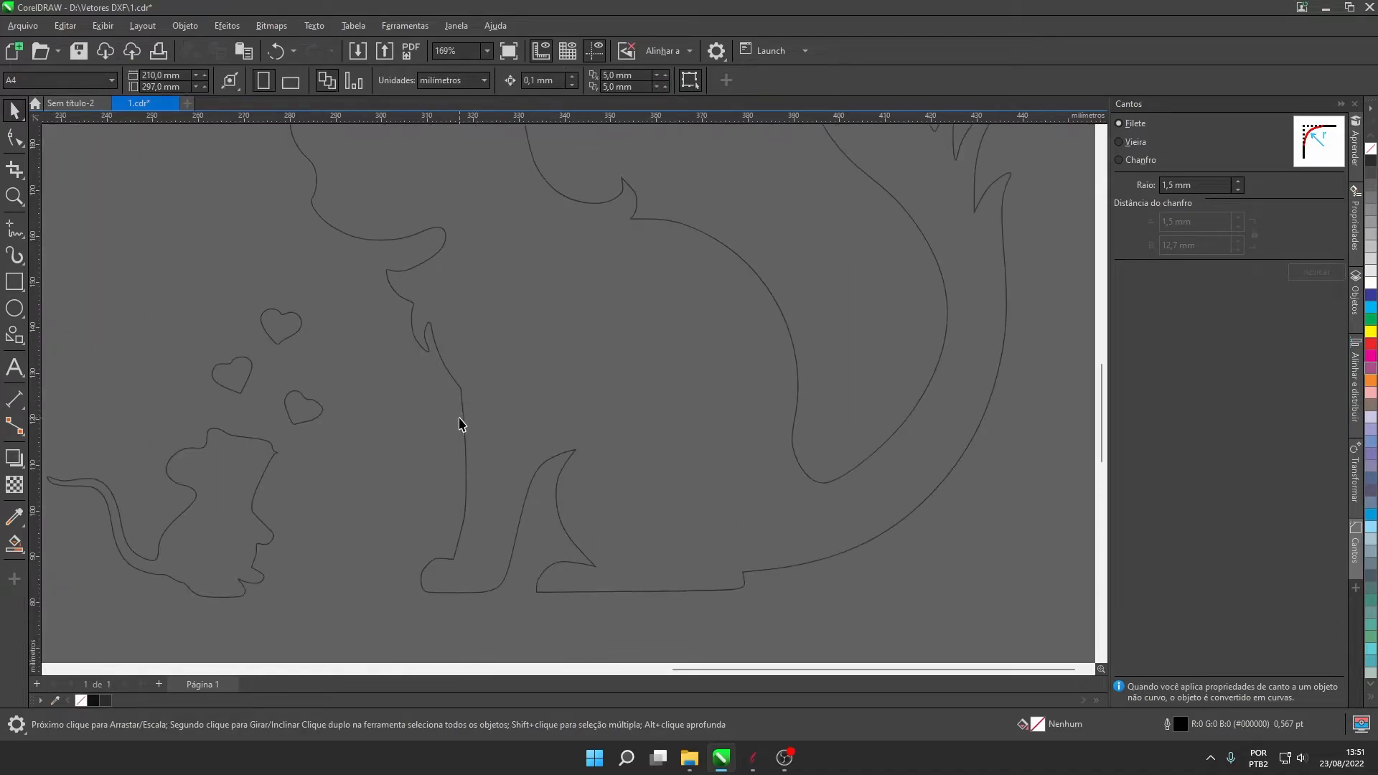
pyautogui.scroll(-4, 466, 430)
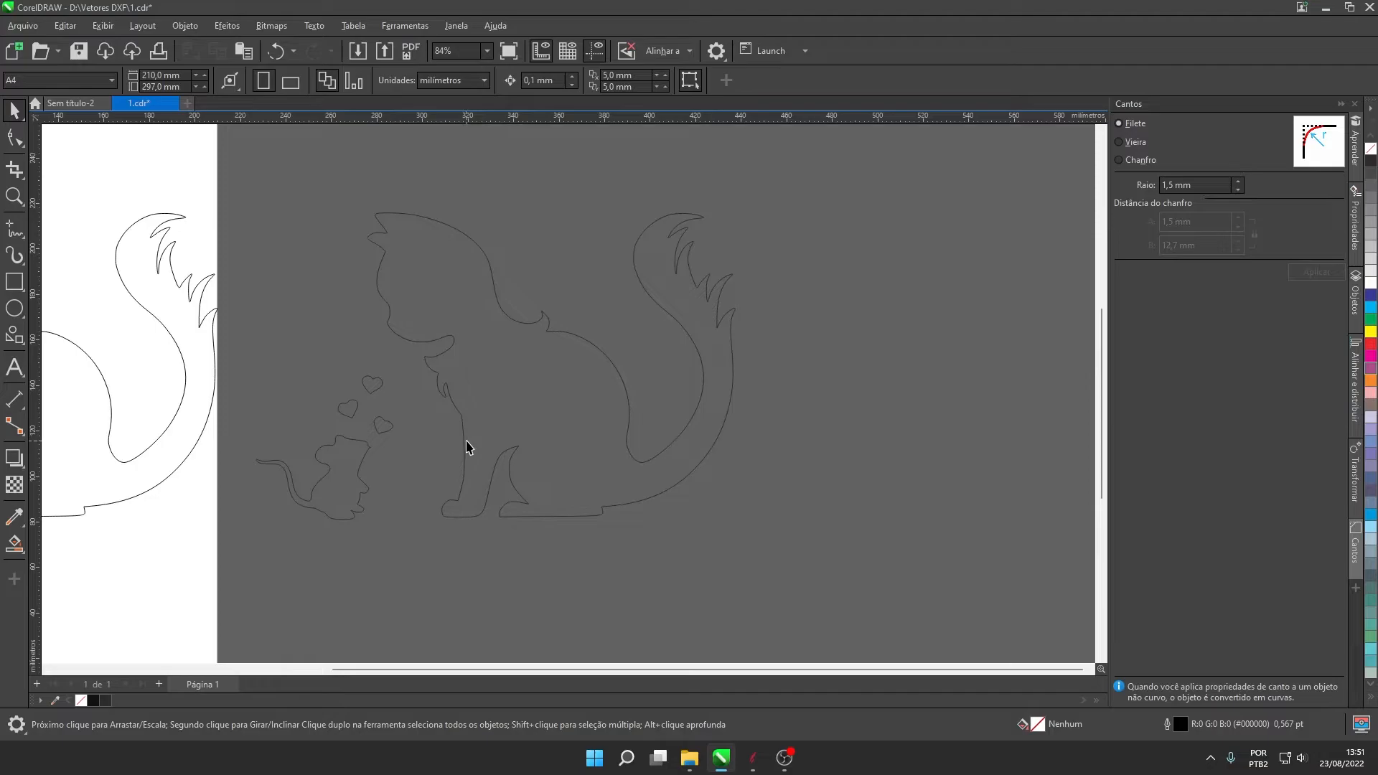
pyautogui.click(464, 443)
pyautogui.click(16, 137)
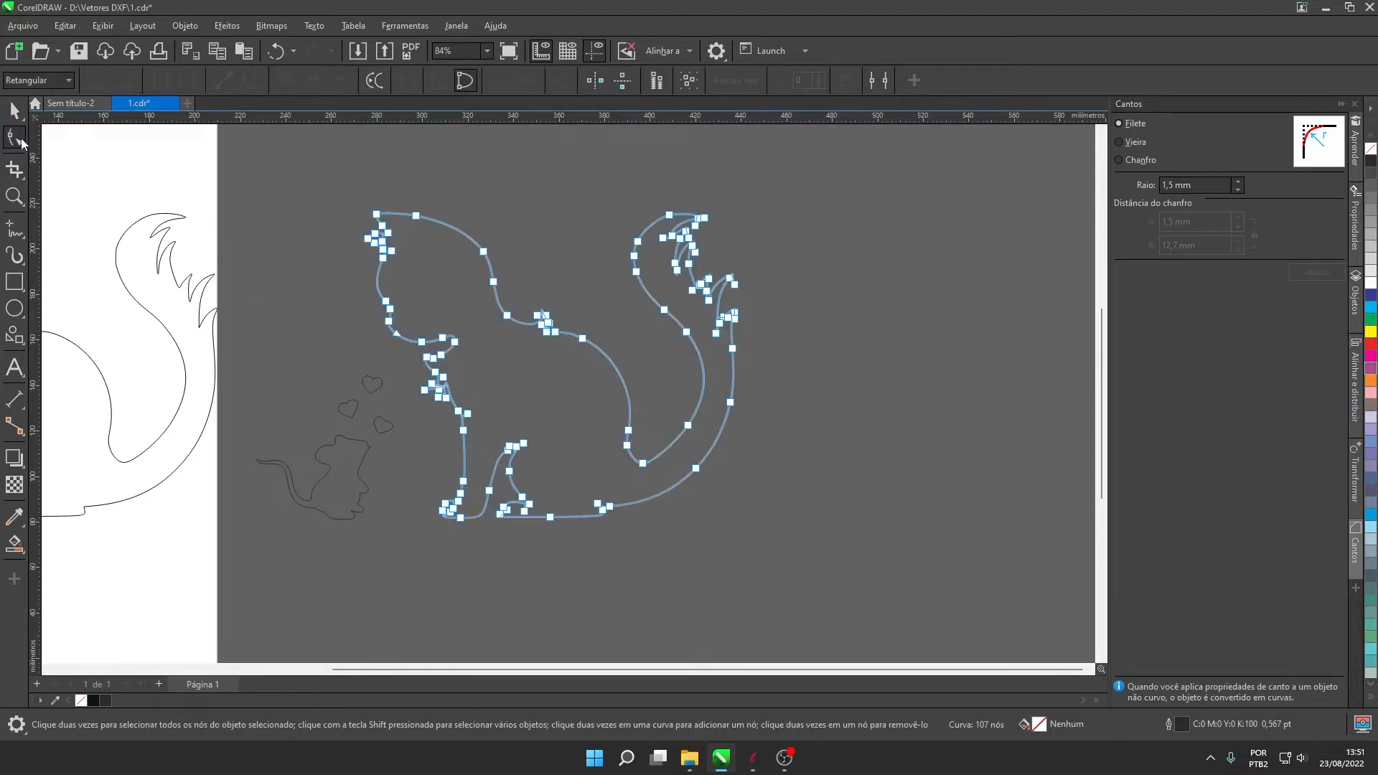
pyautogui.scroll(8, 510, 282)
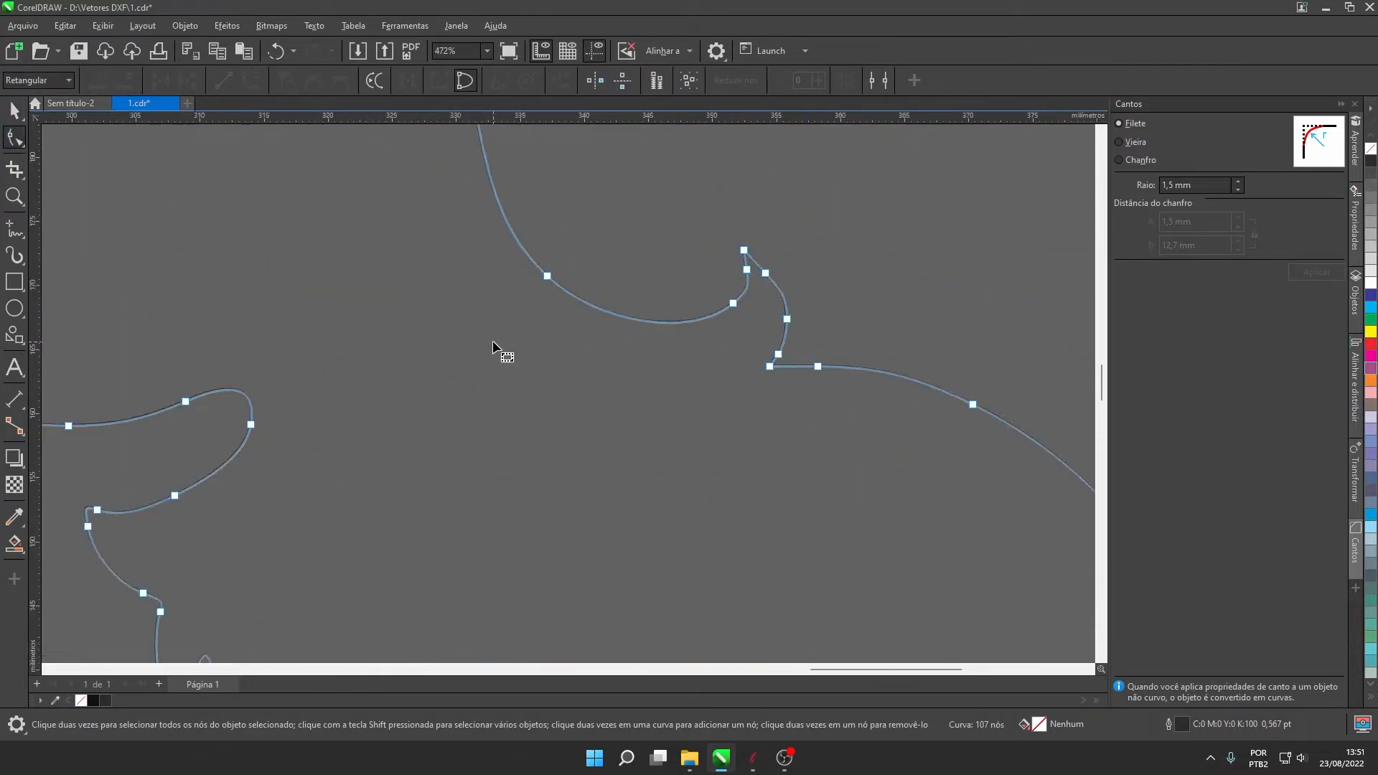
pyautogui.scroll(-10, 492, 341)
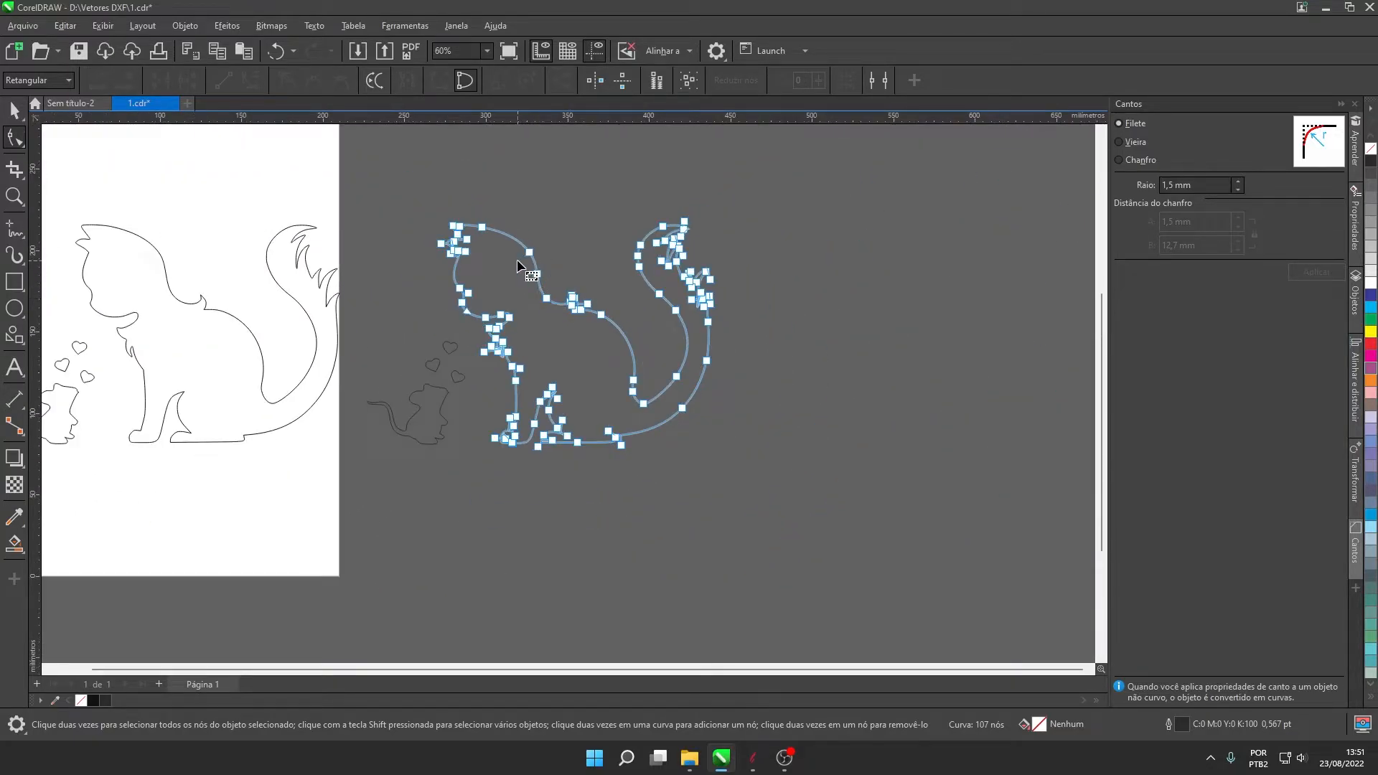
pyautogui.scroll(1, 549, 255)
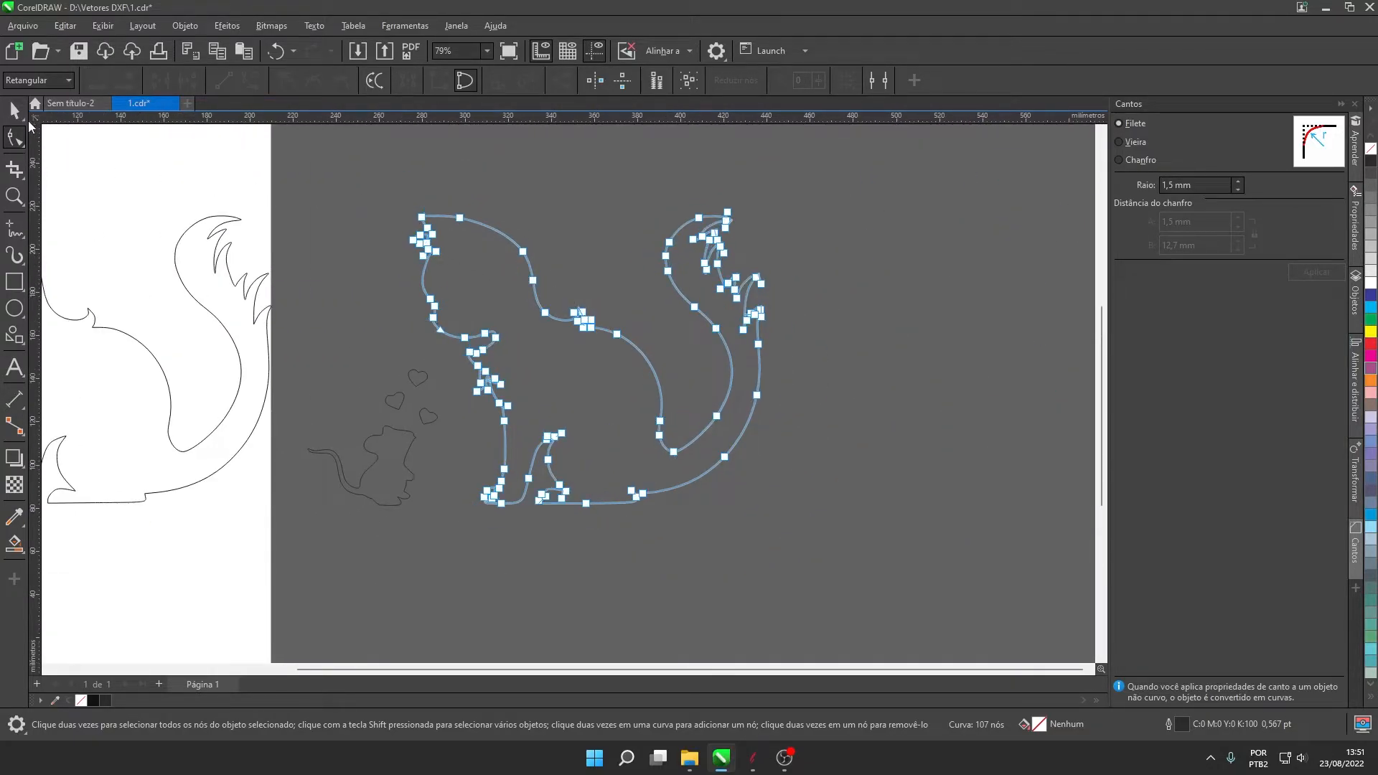
pyautogui.moveTo(390, 144); pyautogui.dragTo(893, 570)
pyautogui.scroll(3, 693, 410)
pyautogui.scroll(1, 693, 410)
pyautogui.scroll(-4, 692, 411)
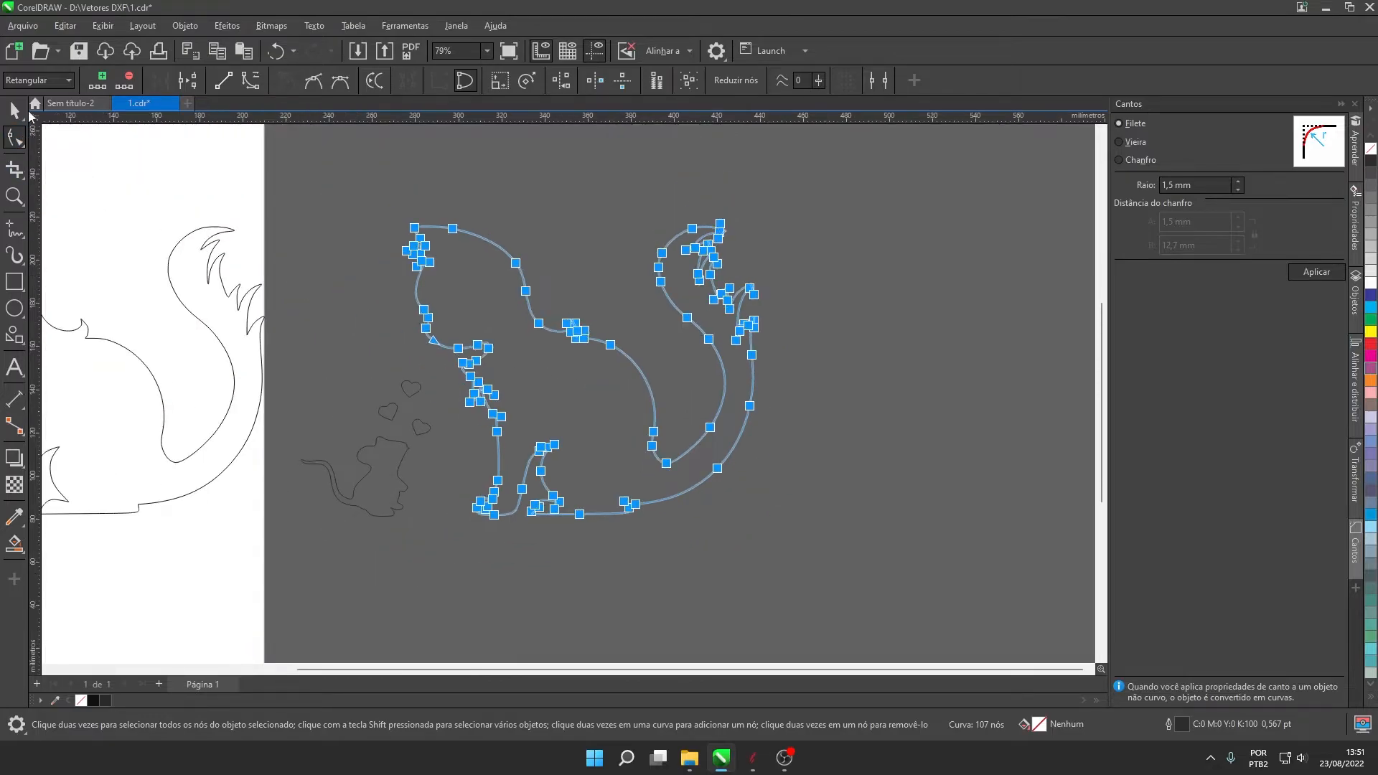
pyautogui.click(14, 110)
pyautogui.click(455, 212)
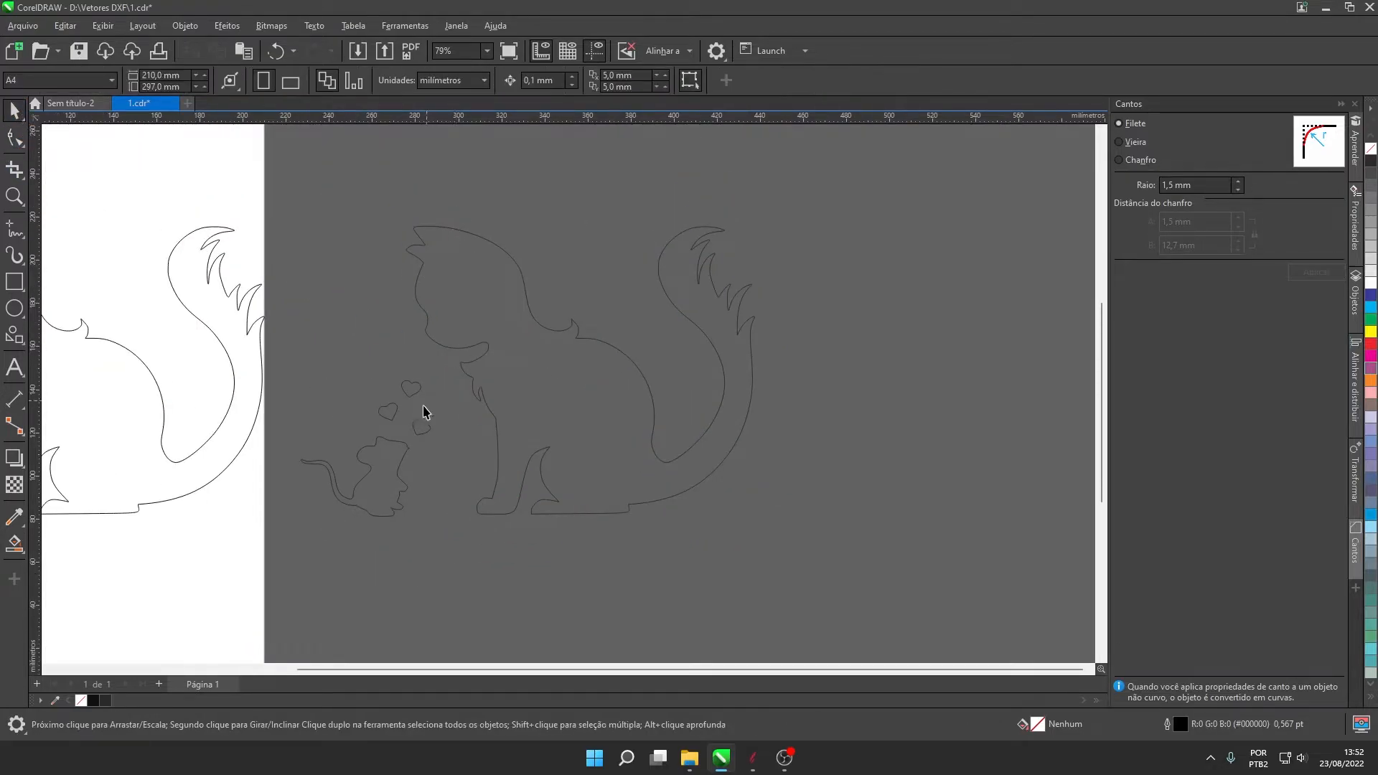
# - Draw a basic heart shape about 7.2 × 6.3 mm between the lowest traced heart and the cat's chest
pyautogui.scroll(3, 428, 403)
pyautogui.scroll(3, 435, 429)
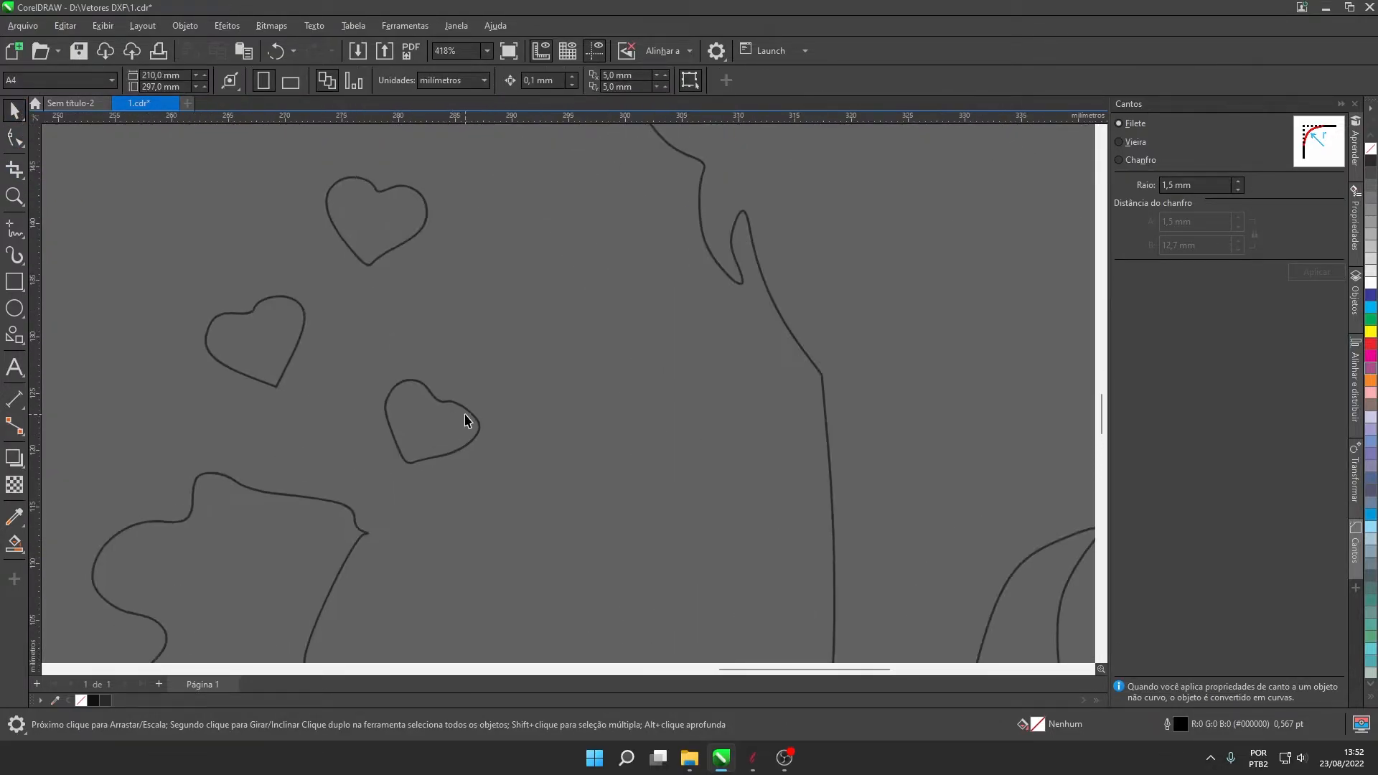
pyautogui.click(455, 421)
pyautogui.scroll(2, 445, 428)
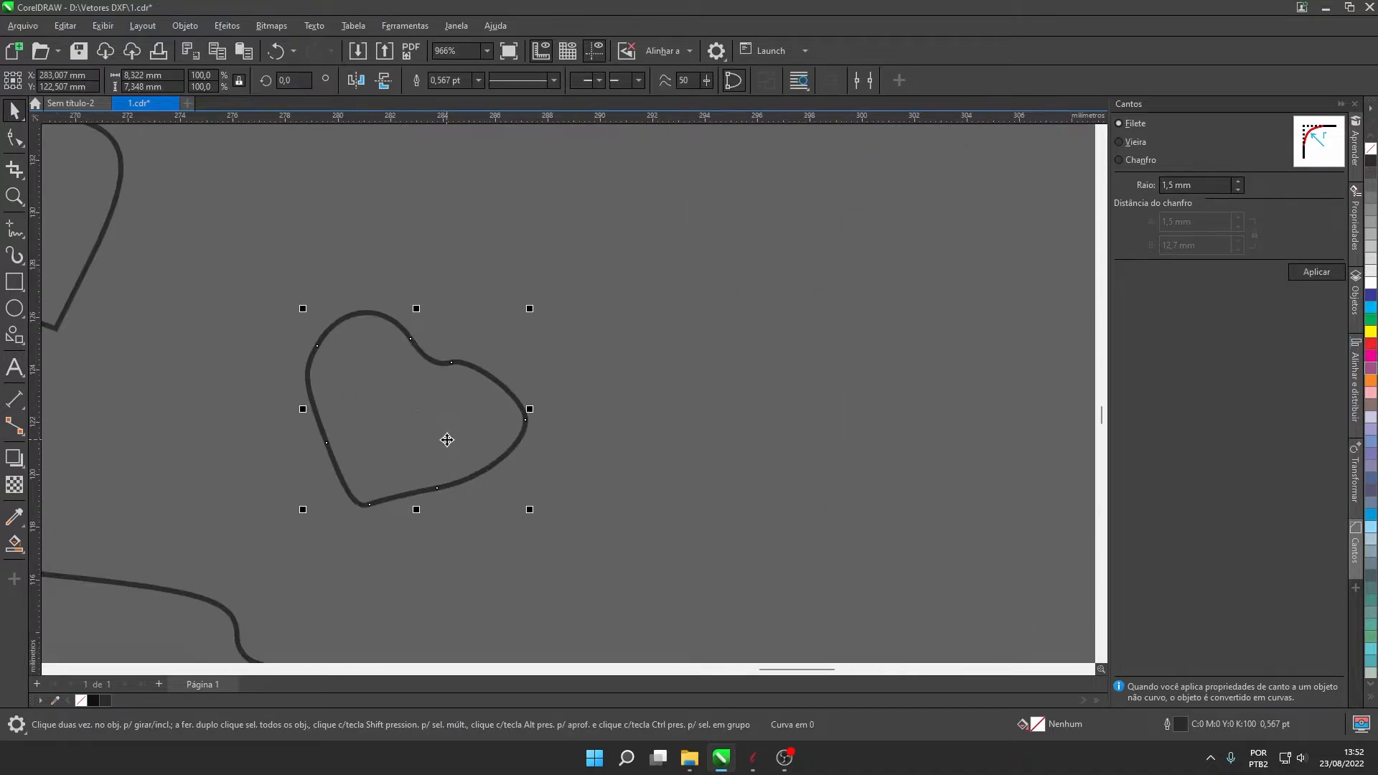
pyautogui.scroll(2, 447, 440)
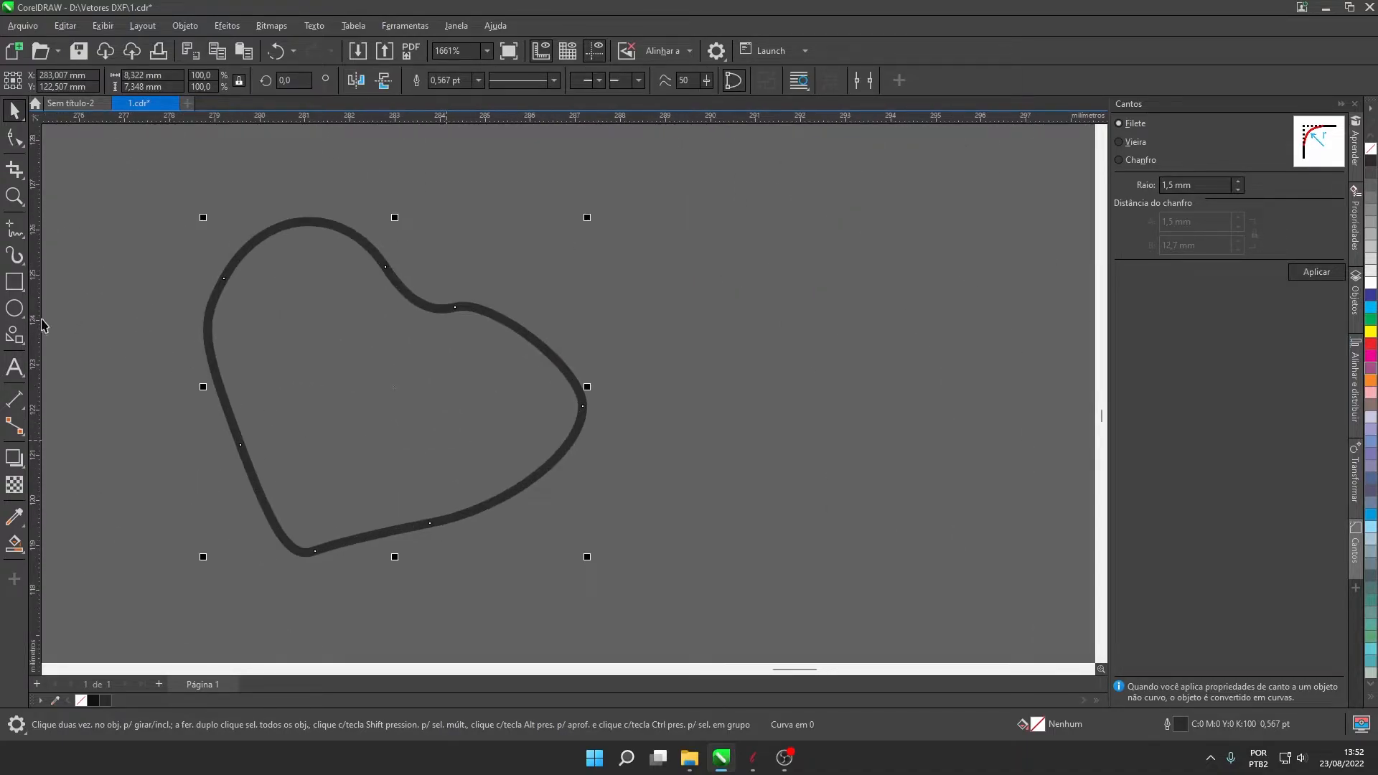
pyautogui.click(15, 340)
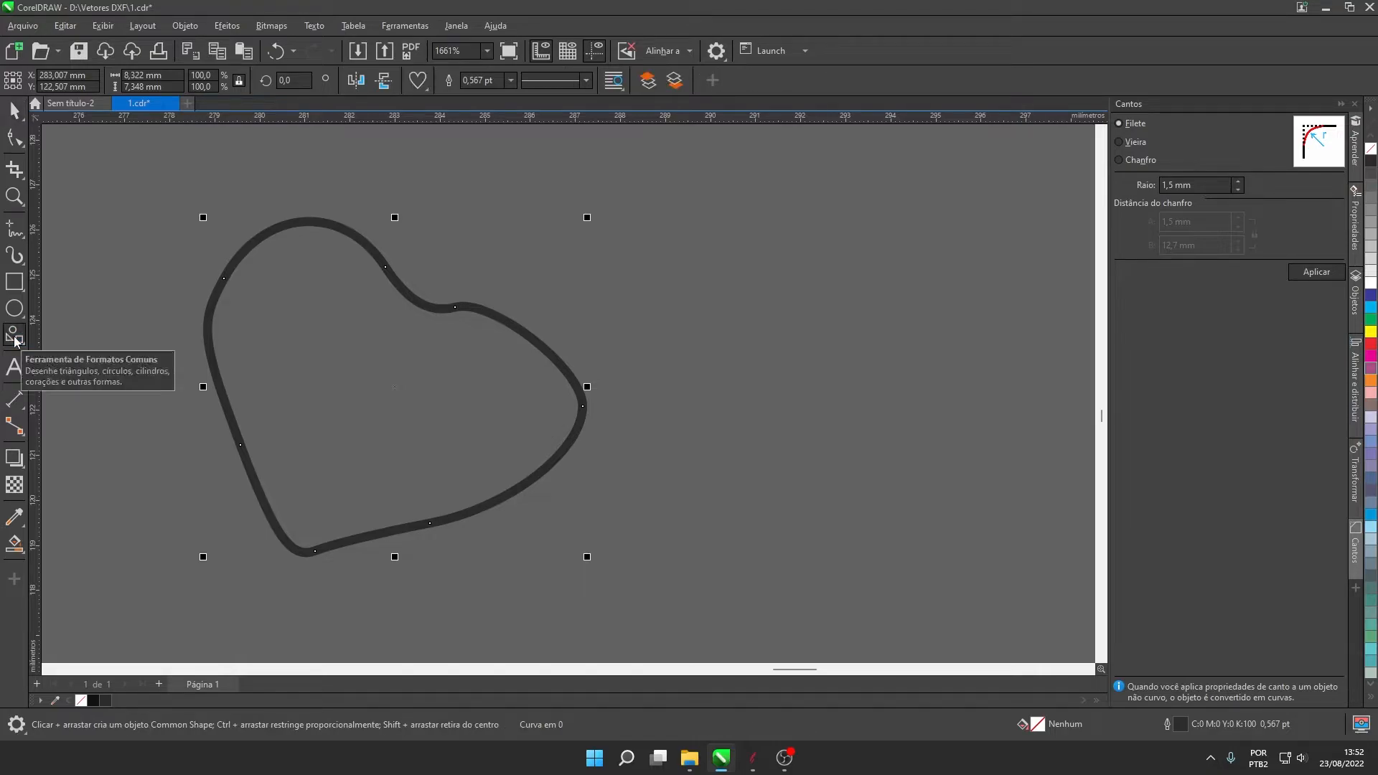
pyautogui.click(427, 84)
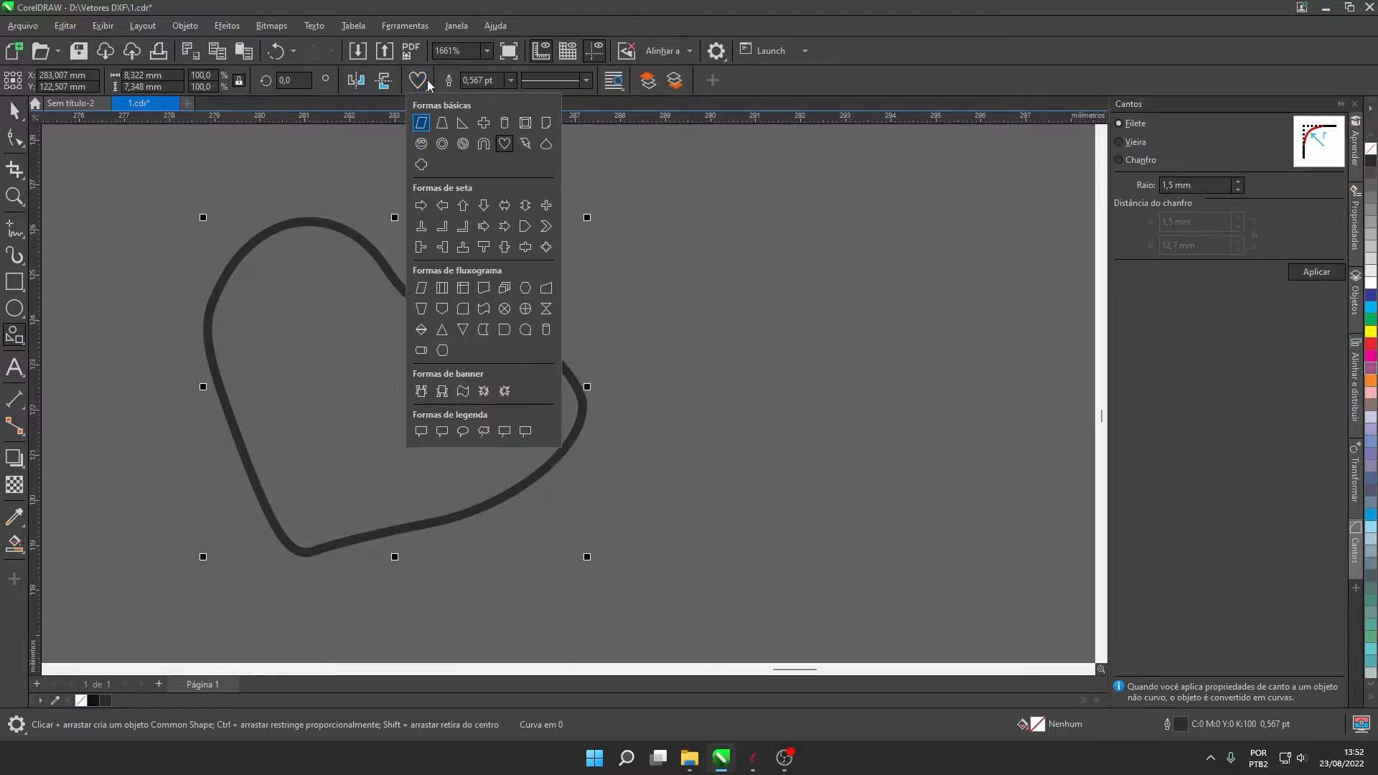
pyautogui.click(505, 146)
pyautogui.scroll(-2, 532, 255)
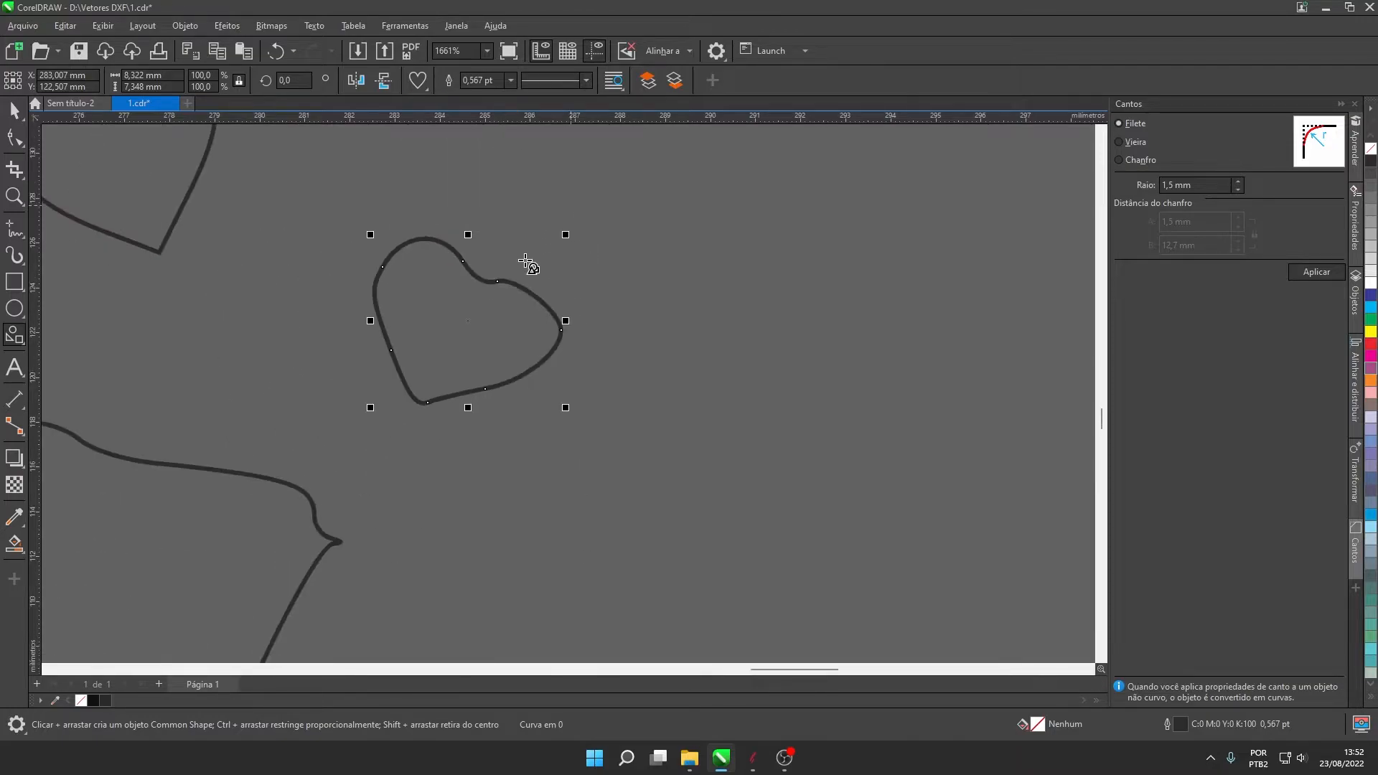
pyautogui.moveTo(669, 296)
pyautogui.mouseDown()
pyautogui.moveTo(735, 377)
pyautogui.moveTo(834, 440)
pyautogui.mouseUp()
pyautogui.scroll(-1, 216, 291)
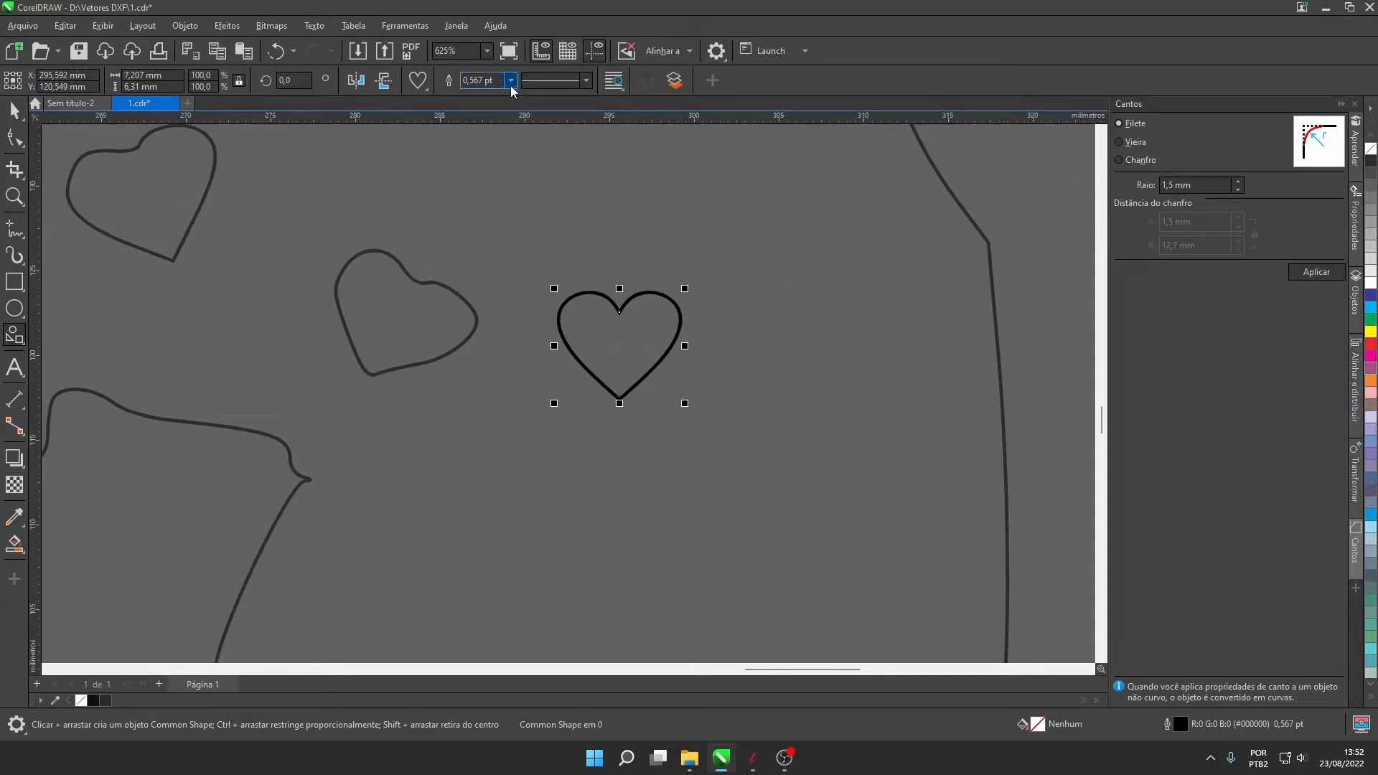
pyautogui.click(15, 110)
pyautogui.scroll(-2, 439, 219)
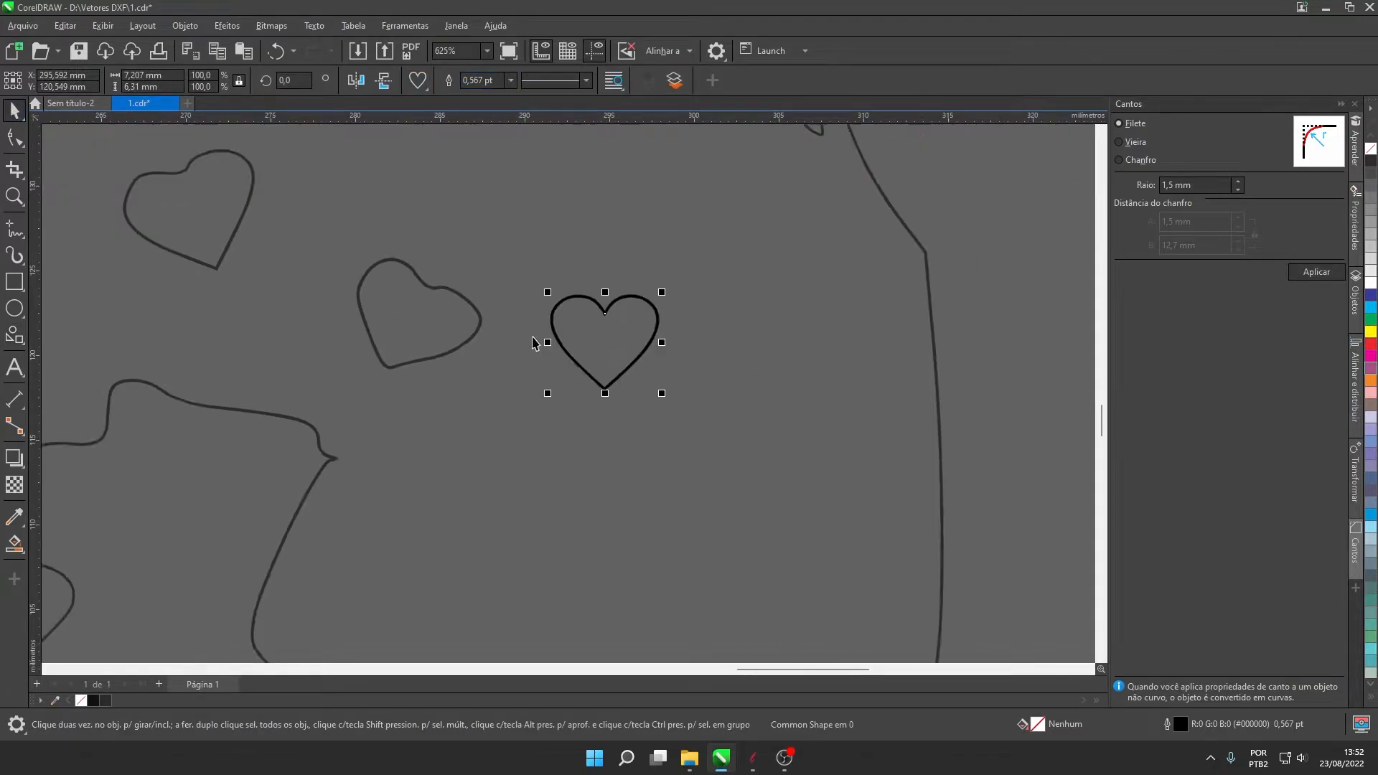
# - Move the new heart over the lowest traced heart, rotate it to about 326.8° and enlarge it to about 107% to fit
pyautogui.click(439, 219)
pyautogui.scroll(2, 501, 302)
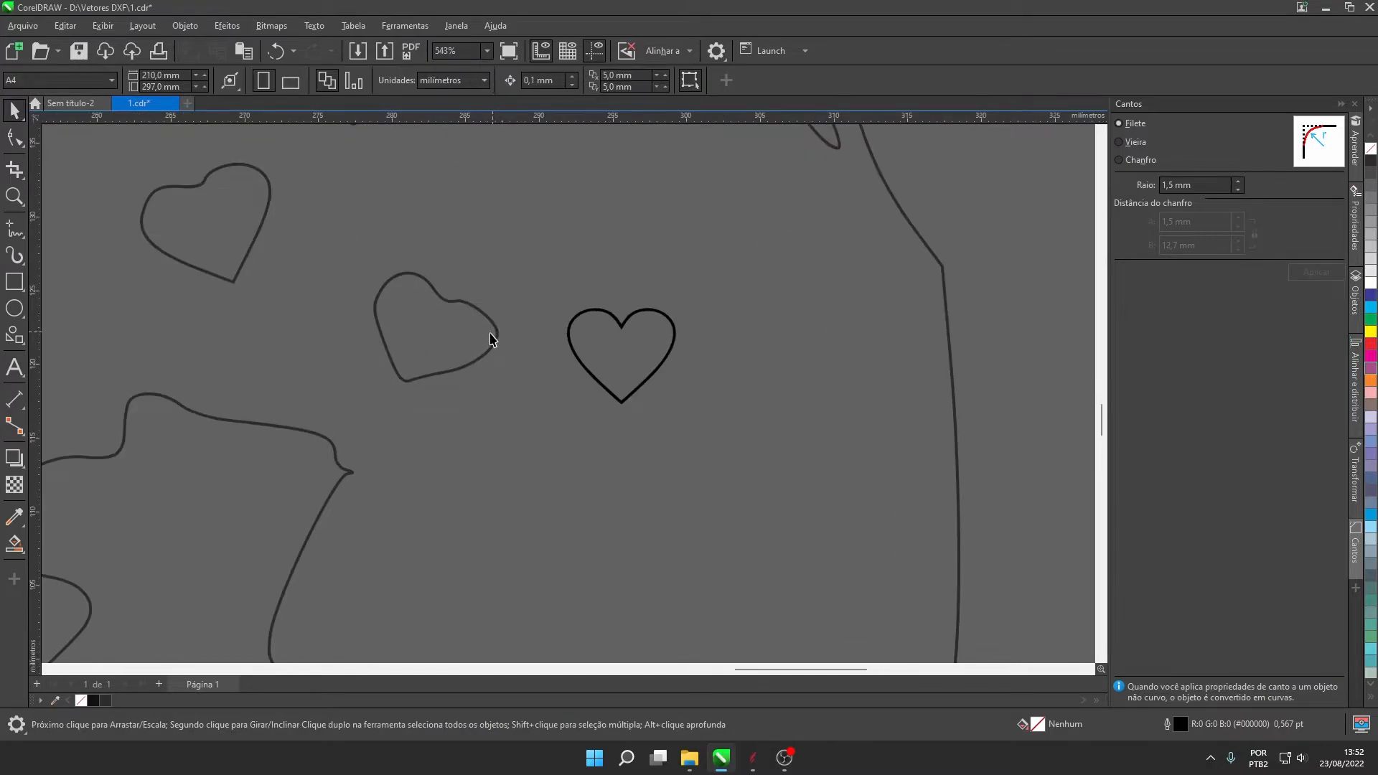
pyautogui.click(643, 332)
pyautogui.moveTo(643, 333); pyautogui.dragTo(515, 330)
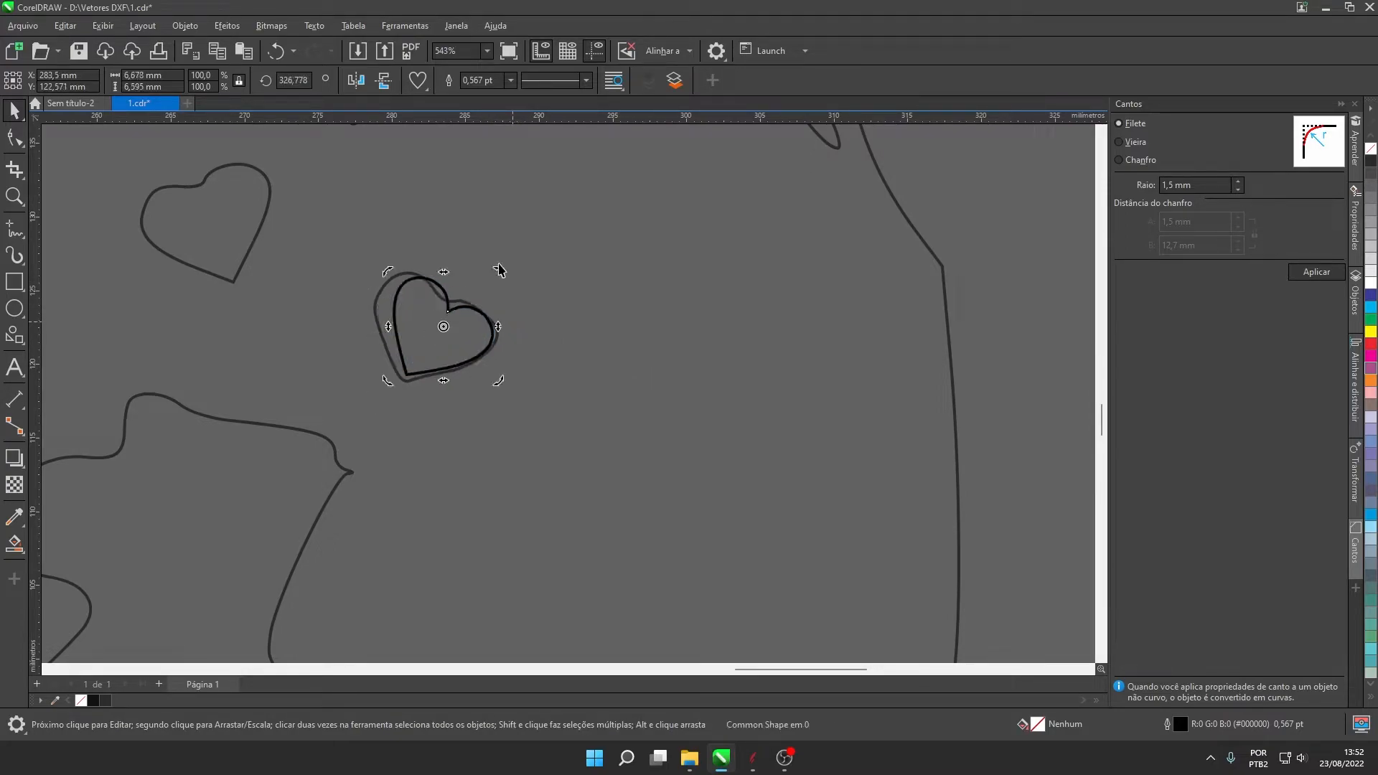
pyautogui.click(516, 215)
pyautogui.click(429, 302)
pyautogui.moveTo(389, 273); pyautogui.dragTo(370, 265)
pyautogui.click(483, 234)
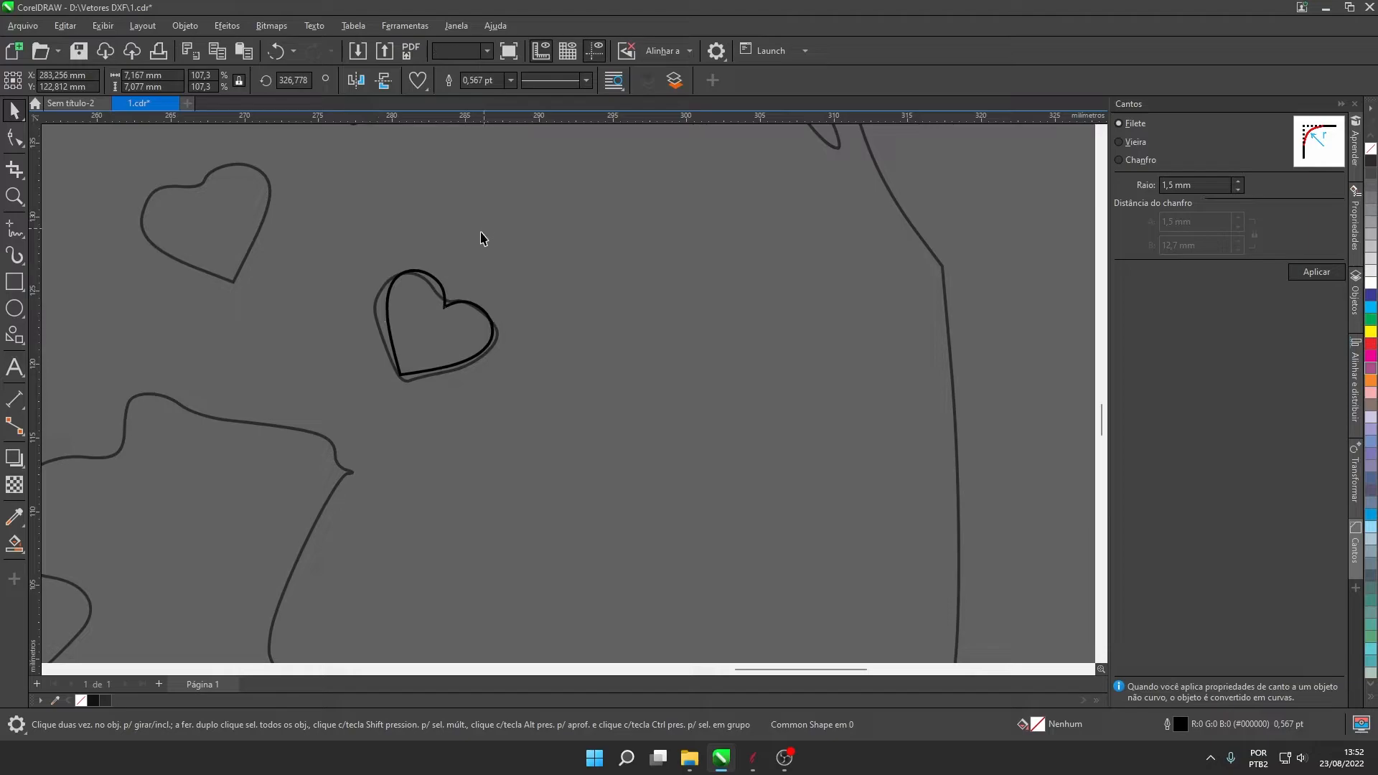
pyautogui.scroll(3, 406, 316)
pyautogui.click(422, 410)
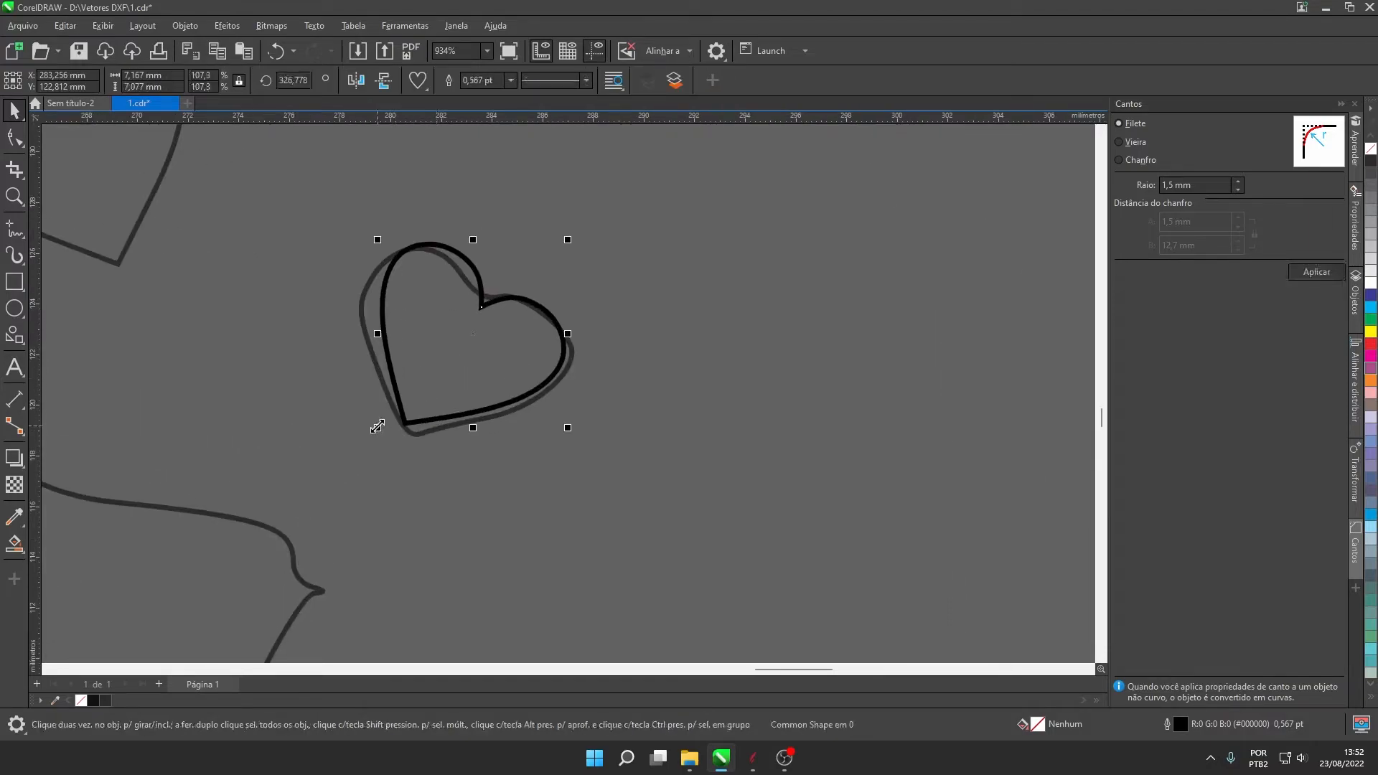
pyautogui.hotkey('ctrl', 'q')
pyautogui.scroll(-2, 467, 320)
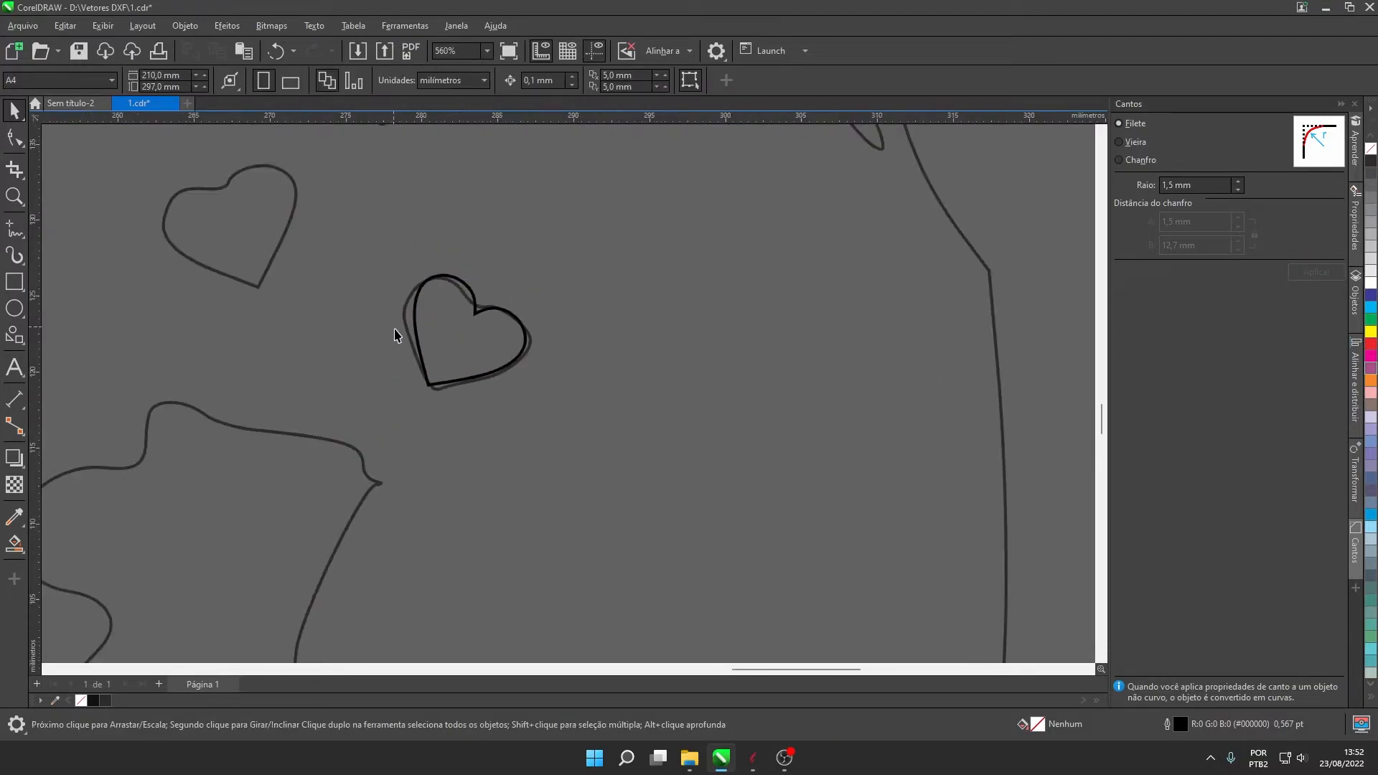
# - Delete the lowest traced heart and place a copy of the new heart over the left traced heart, rotated to about 20.5°
pyautogui.click(410, 317)
pyautogui.moveTo(468, 338); pyautogui.dragTo(233, 228)
pyautogui.scroll(-2, 395, 278)
pyautogui.click(298, 253)
pyautogui.moveTo(329, 201); pyautogui.dragTo(290, 216)
pyautogui.scroll(5, 303, 246)
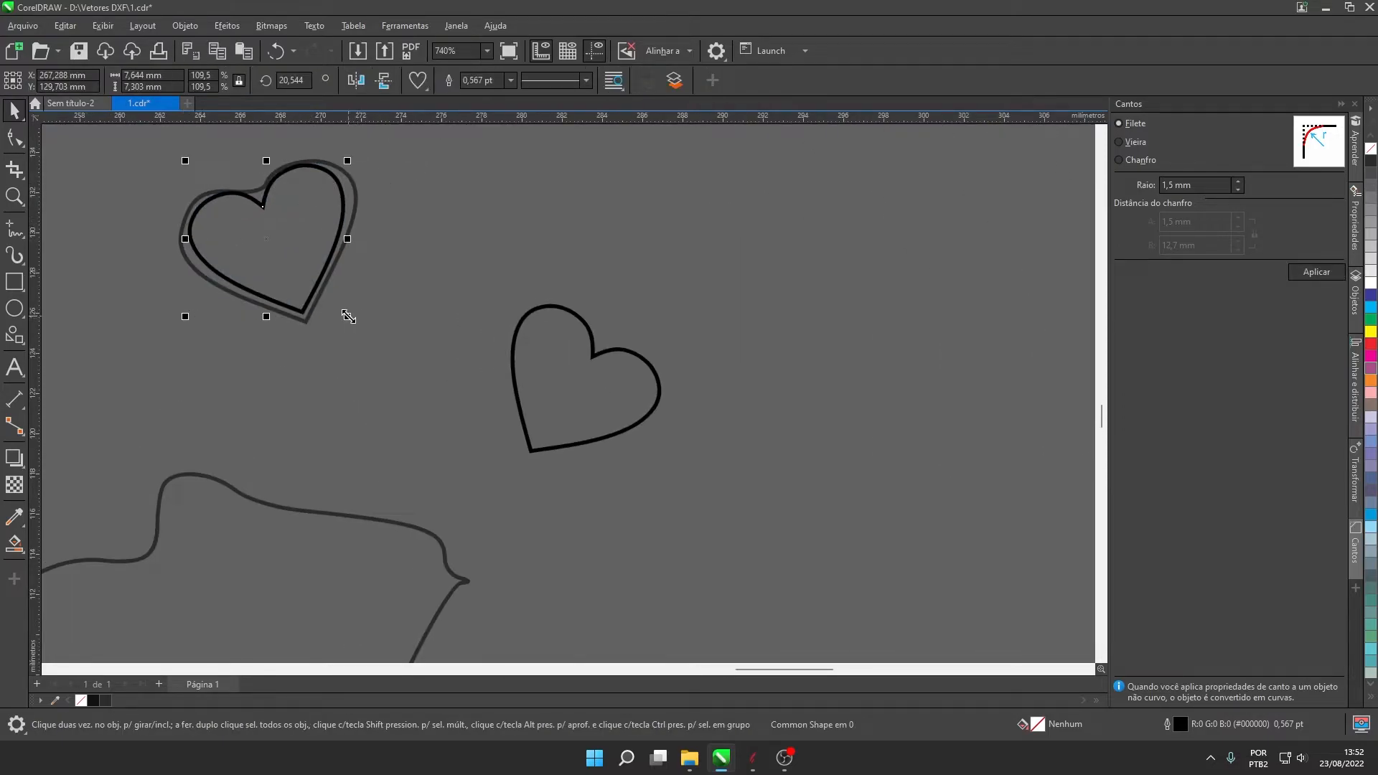
pyautogui.scroll(2, 275, 228)
# - Fine-tune the fit of the copied heart over the left traced heart and delete the traced curve beneath it
pyautogui.click(274, 224)
pyautogui.moveTo(260, 254); pyautogui.dragTo(255, 249)
pyautogui.click(501, 229)
pyautogui.click(194, 302)
pyautogui.press('Delete')
# - Place another copy of the new heart over the uppermost traced heart, and rotate and resize it to match
pyautogui.scroll(-4, 295, 387)
pyautogui.scroll(1, 402, 180)
pyautogui.moveTo(409, 508); pyautogui.dragTo(381, 306)
pyautogui.rightClick(381, 306)
pyautogui.click(381, 305)
pyautogui.moveTo(435, 267); pyautogui.dragTo(498, 213)
pyautogui.scroll(1, 367, 319)
pyautogui.scroll(1, 379, 325)
# - Delete the uppermost traced heart curve beneath its clean replacement
pyautogui.click(520, 249)
pyautogui.click(472, 267)
pyautogui.scroll(2, 356, 387)
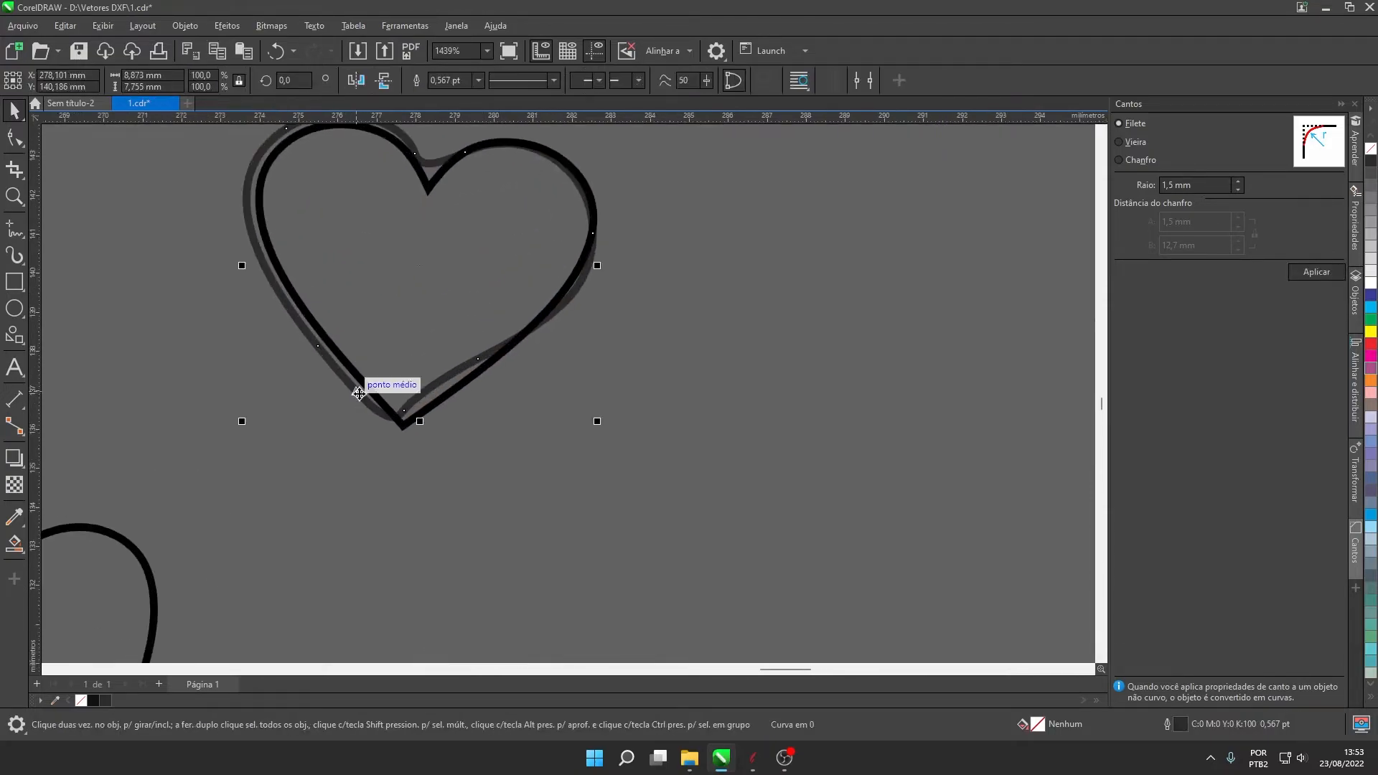
pyautogui.press('Escape')
pyautogui.scroll(-8, 377, 388)
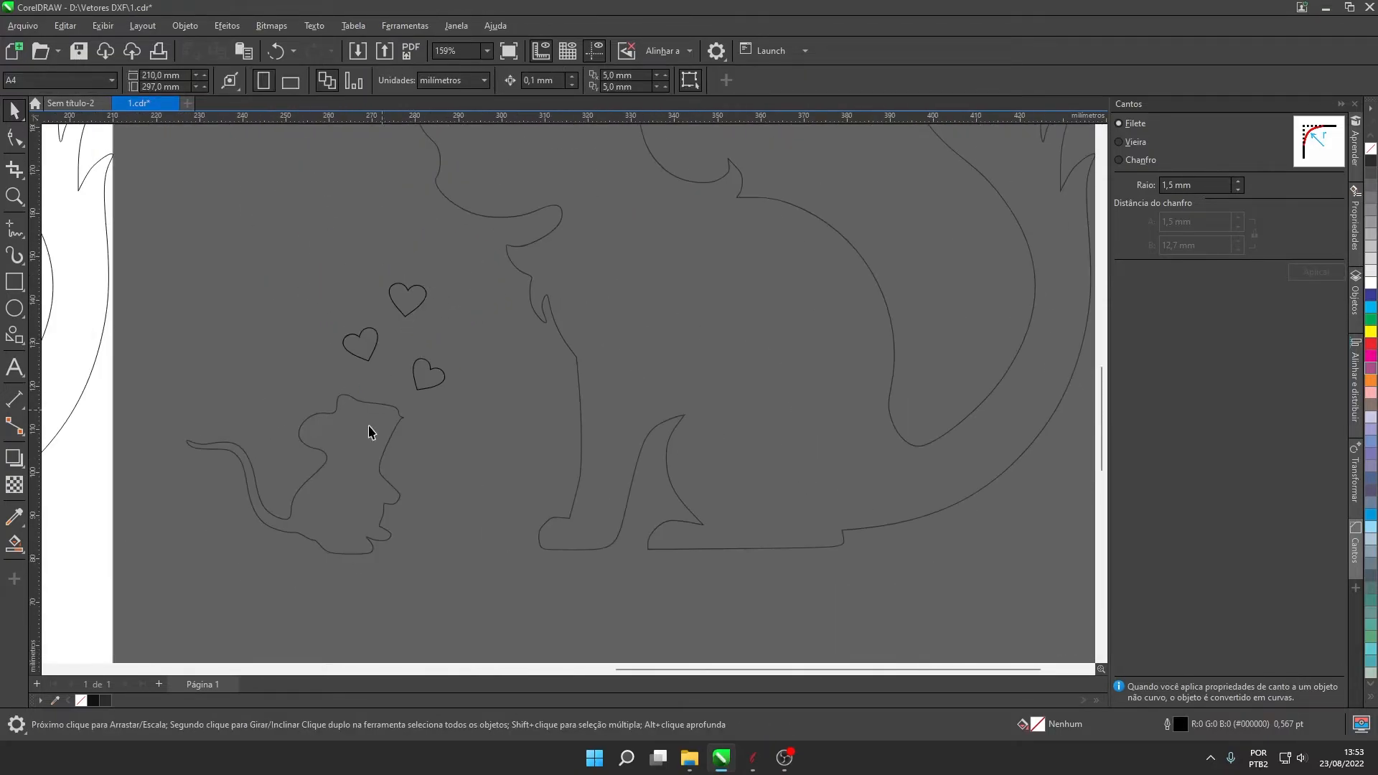
# - Set the outline colour of the mouse and the cat beside the page to black, matching the new hearts
pyautogui.click(380, 473)
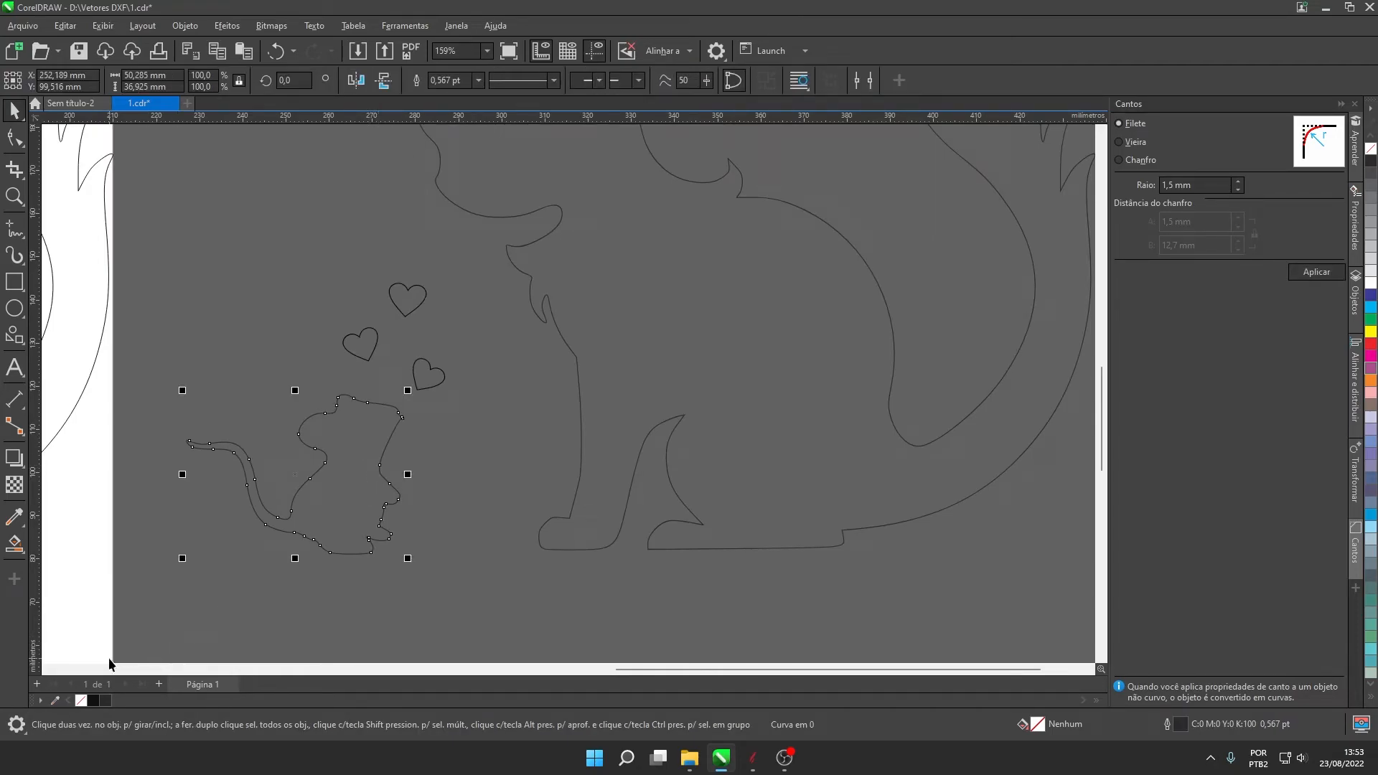
pyautogui.rightClick(94, 703)
pyautogui.click(556, 551)
pyautogui.rightClick(94, 705)
pyautogui.scroll(4, 421, 467)
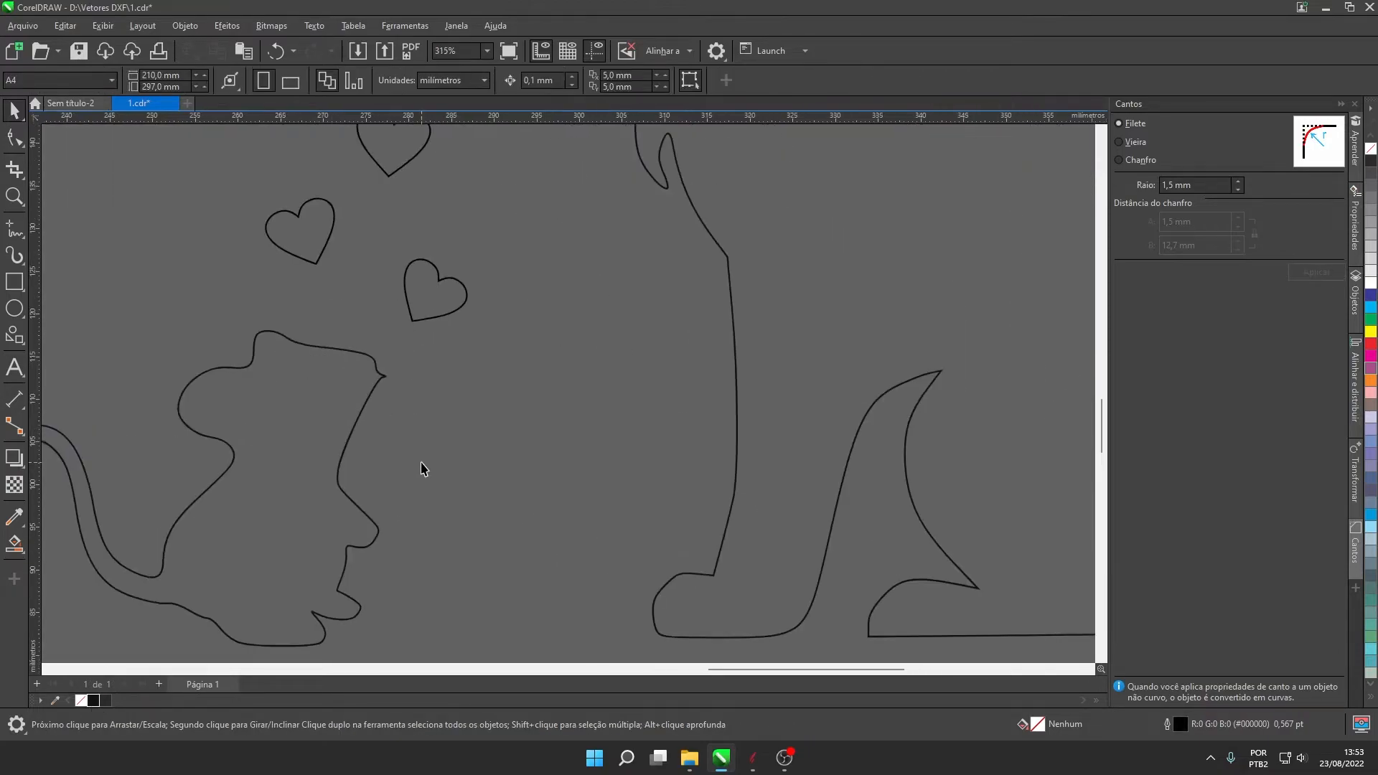
pyautogui.scroll(-2, 540, 388)
pyautogui.scroll(-5, 546, 388)
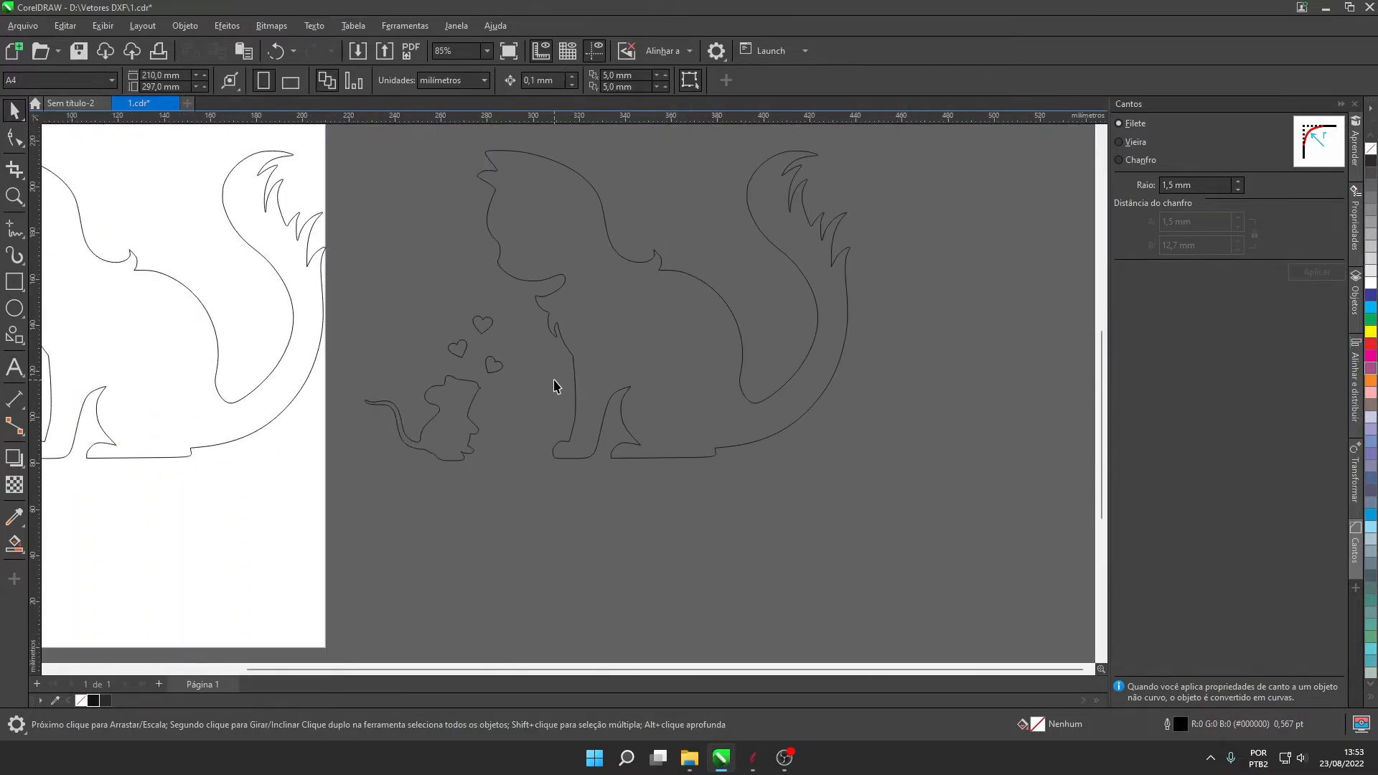
pyautogui.scroll(2, 299, 395)
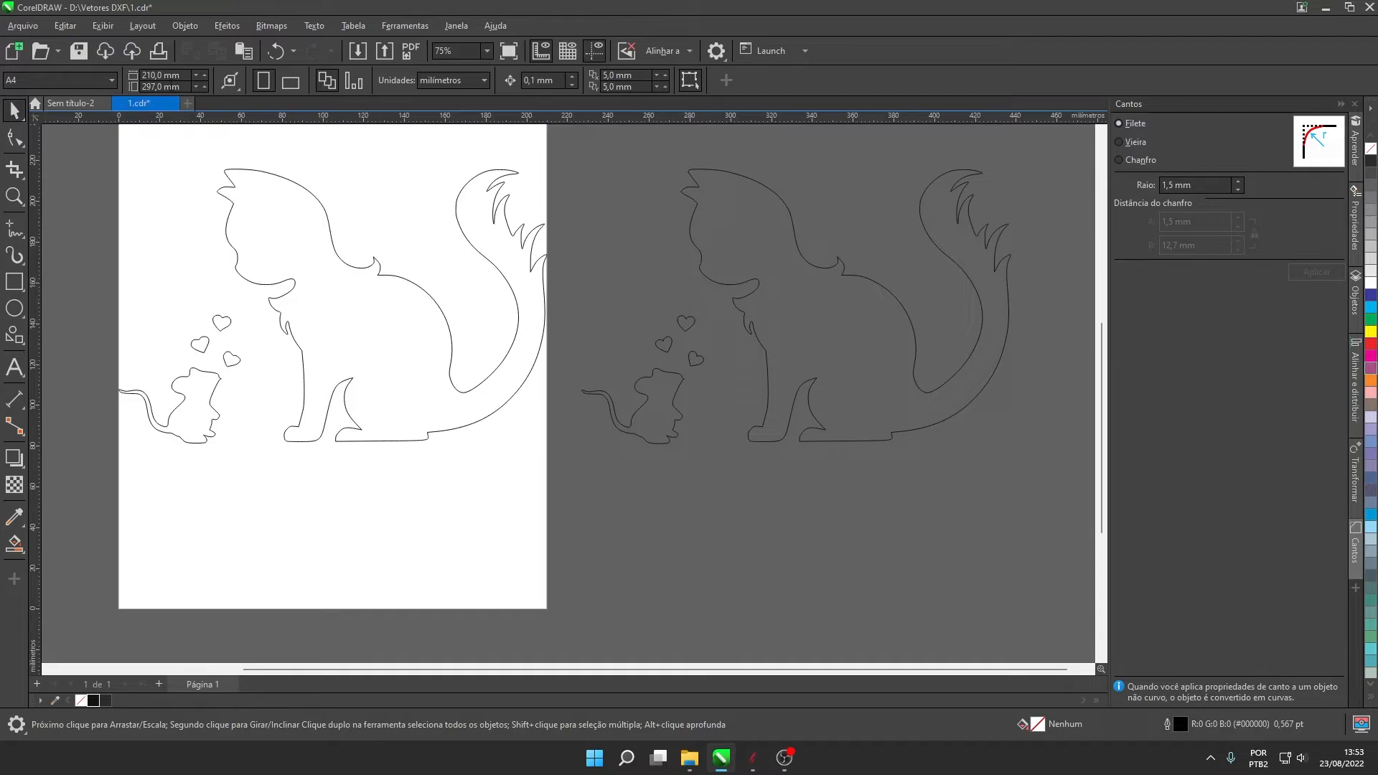
# - Widen the page to 420 mm
pyautogui.click(183, 74)
pyautogui.write('420')
pyautogui.press('Return')
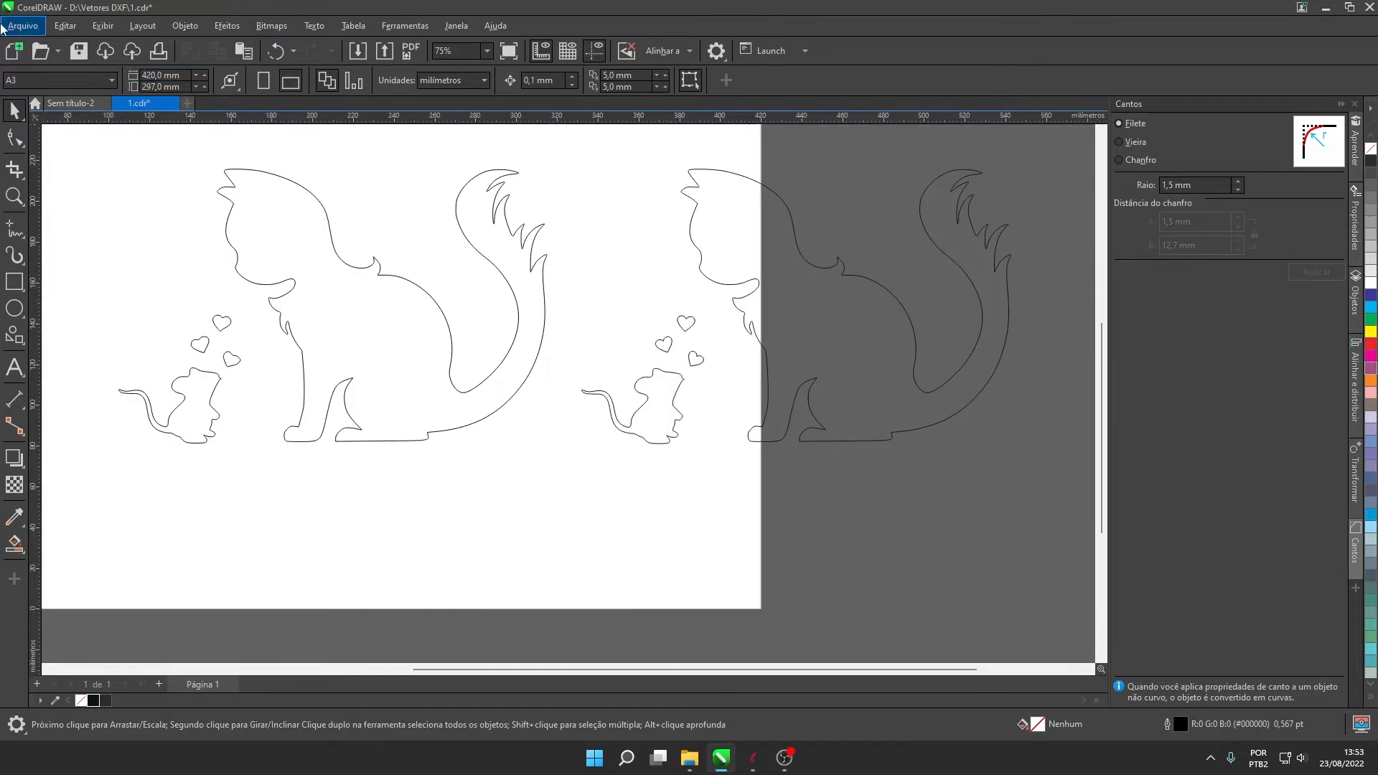
# - Move both cat-and-mouse drawings together back over the page so that the cleaned copy lies within it
pyautogui.scroll(-3, 326, 518)
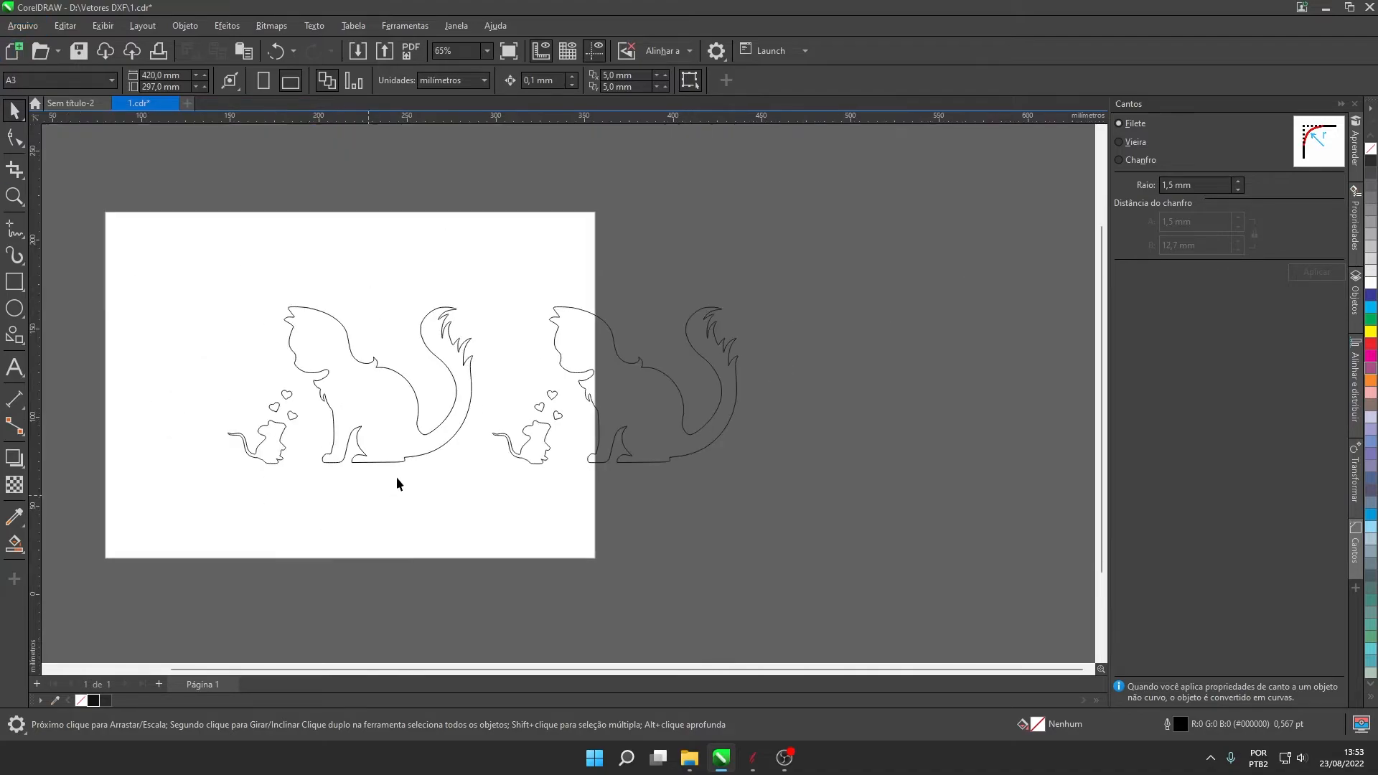
pyautogui.moveTo(139, 277); pyautogui.dragTo(807, 551)
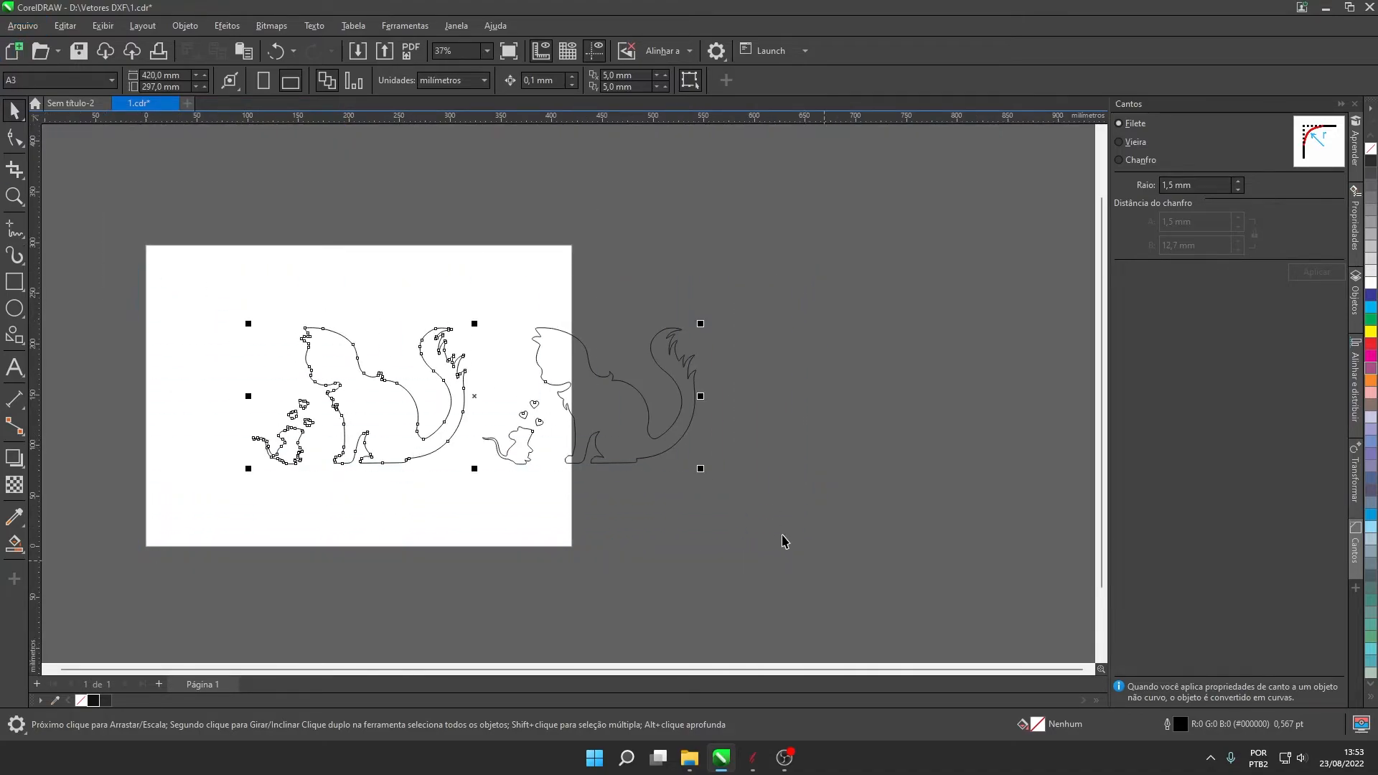
pyautogui.click(368, 377)
pyautogui.moveTo(247, 304); pyautogui.dragTo(839, 523)
pyautogui.moveTo(411, 394); pyautogui.dragTo(290, 396)
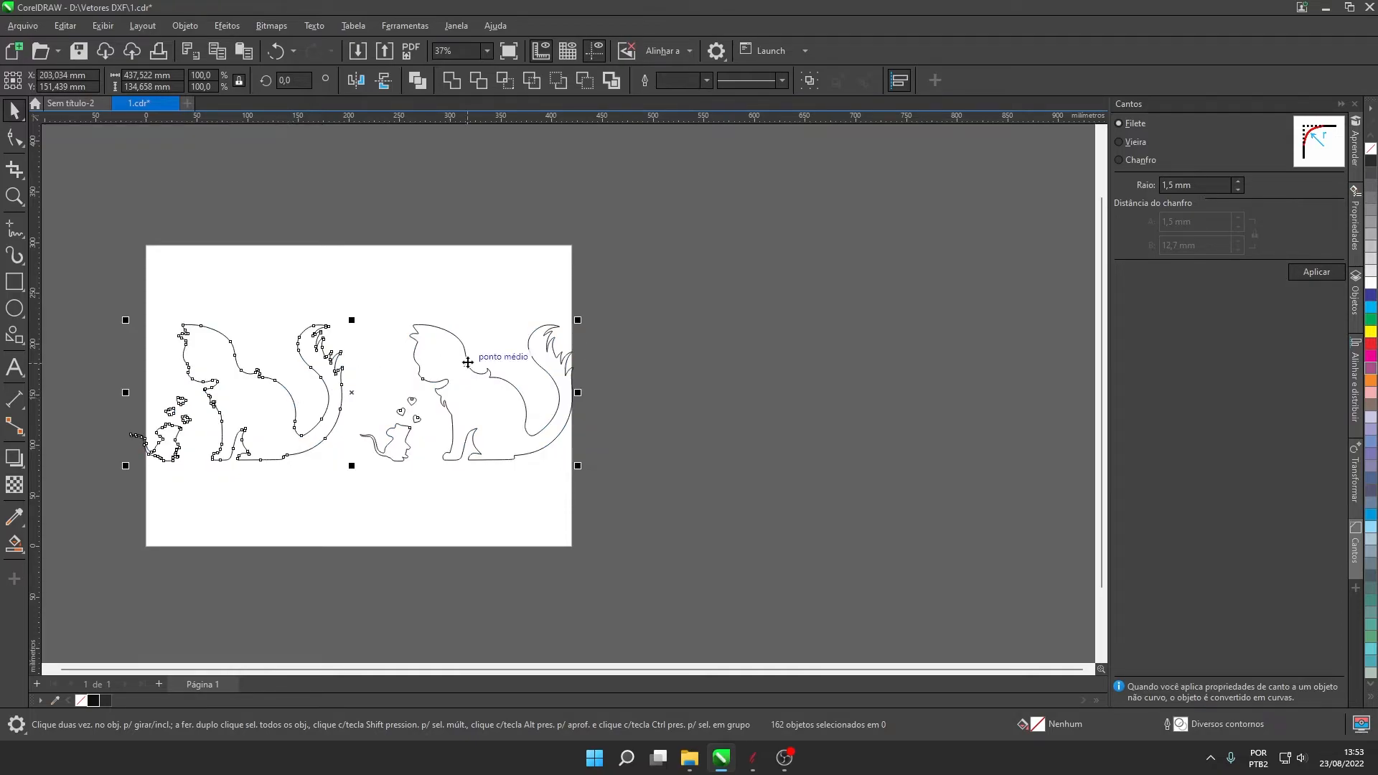
pyautogui.click(750, 342)
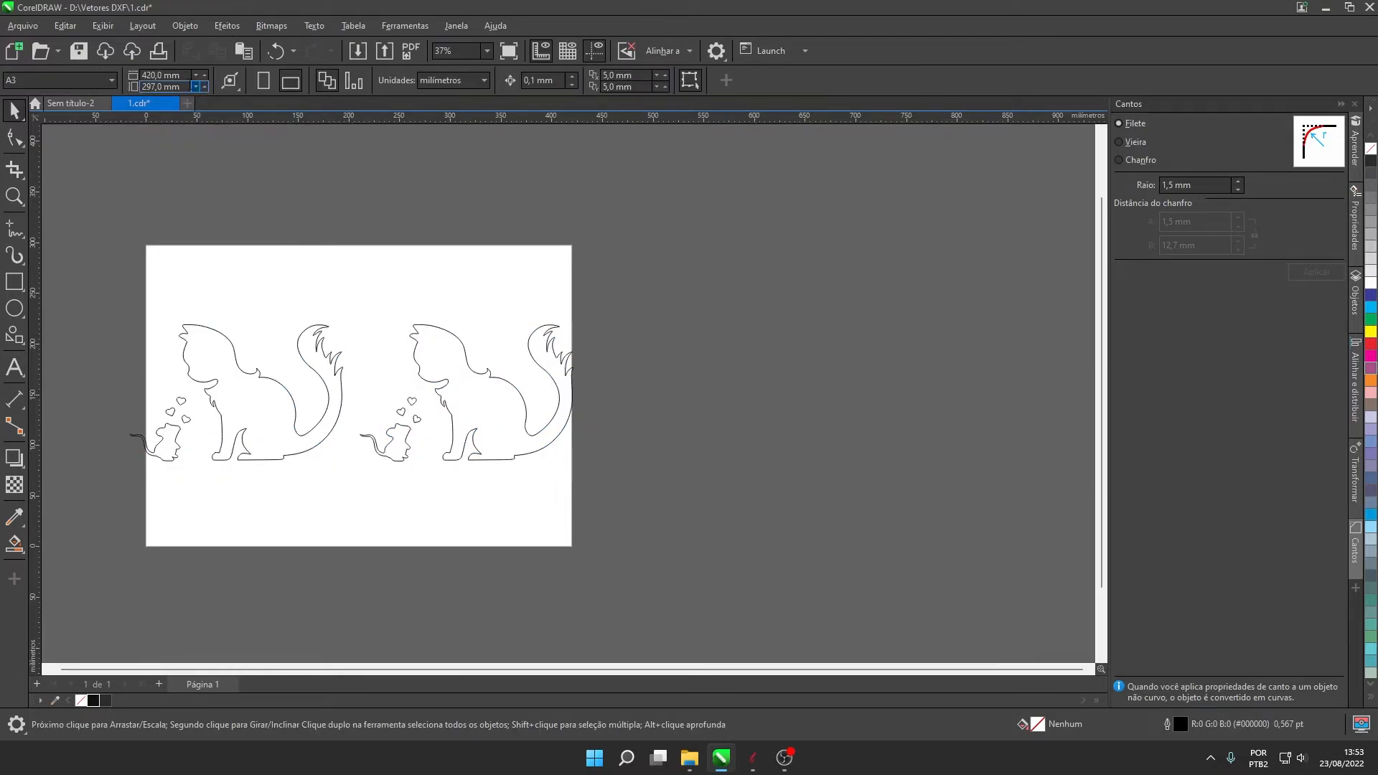
# - Set the page width to 450 mm
pyautogui.click(160, 75)
pyautogui.write('450')
pyautogui.press('Return')
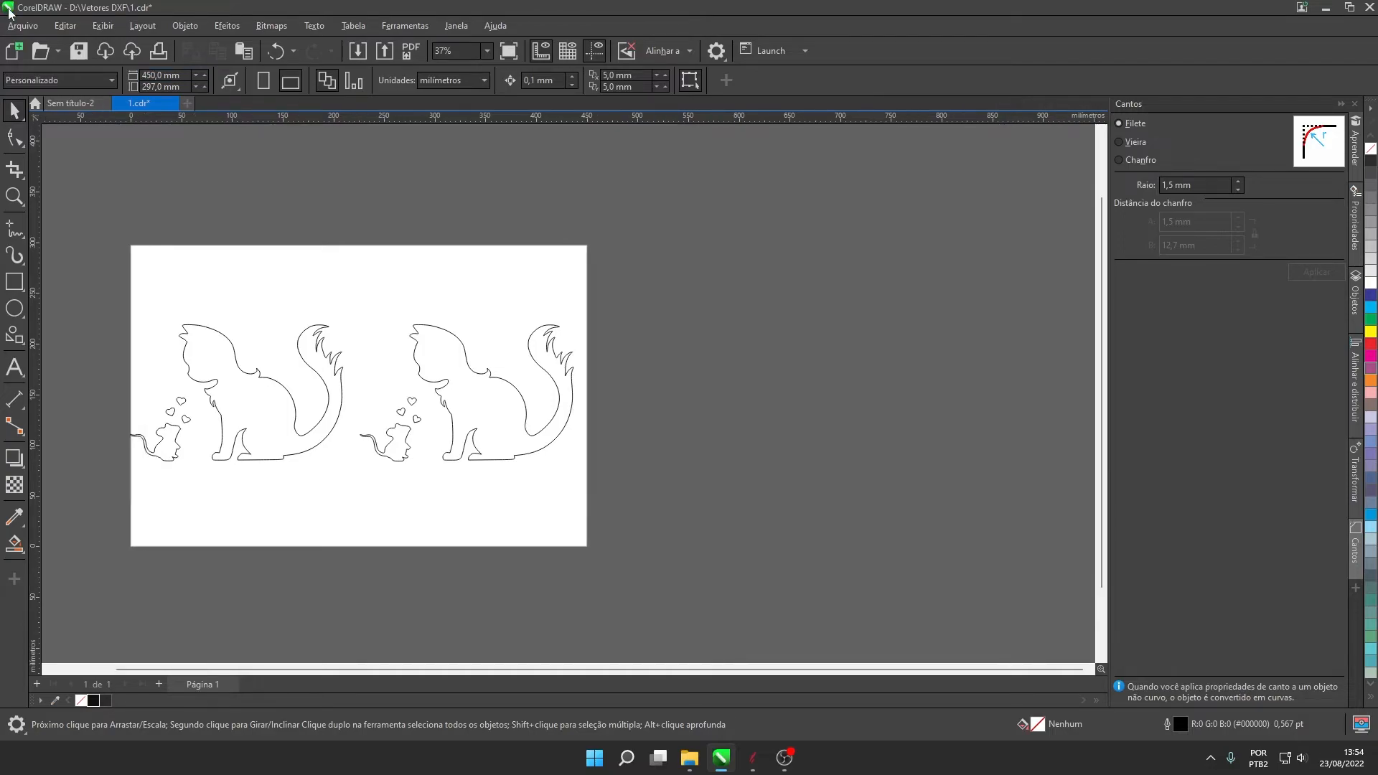
pyautogui.scroll(2, 215, 414)
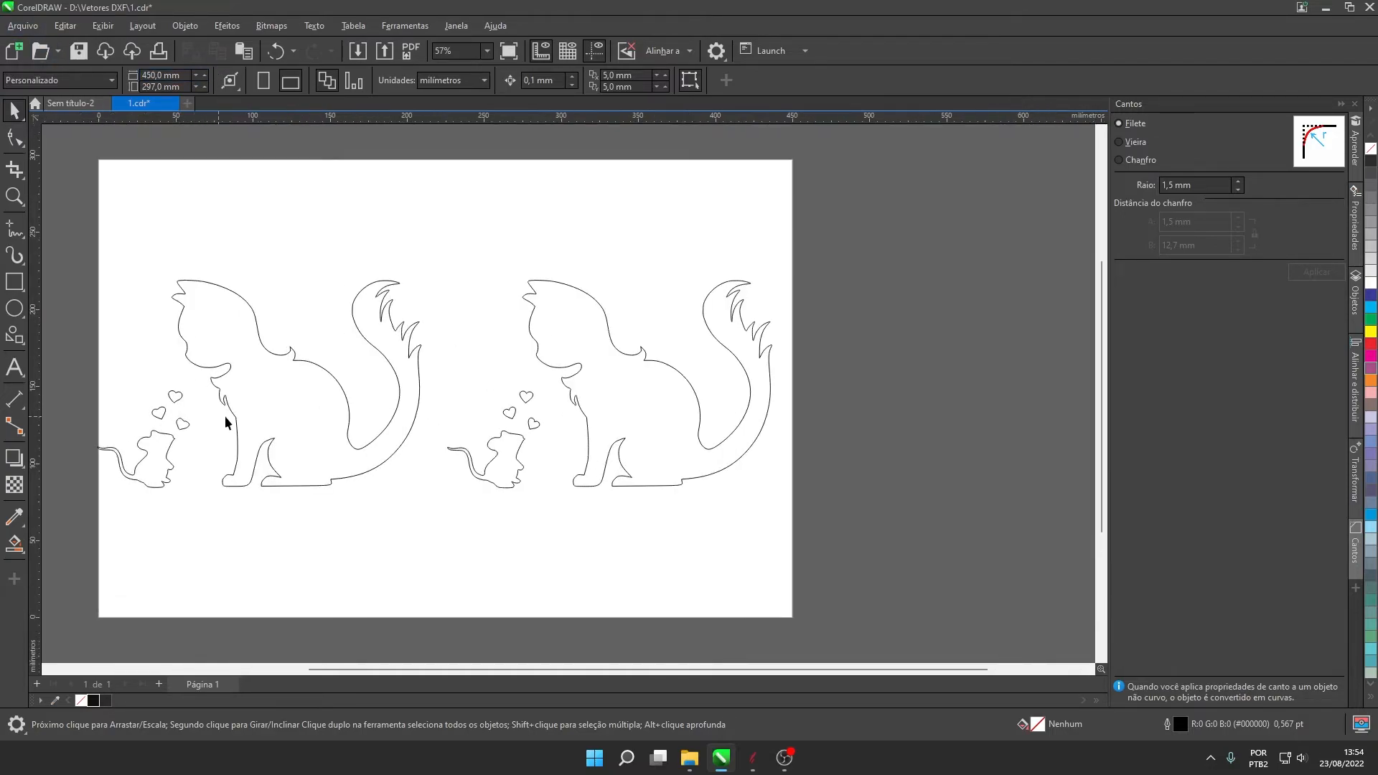
# - Compare the nodes of one tail segment in the original cat outline with those of the joined cat, and check the cleaned mouse and heart
pyautogui.scroll(-2, 371, 325)
pyautogui.scroll(4, 363, 448)
pyautogui.click(404, 399)
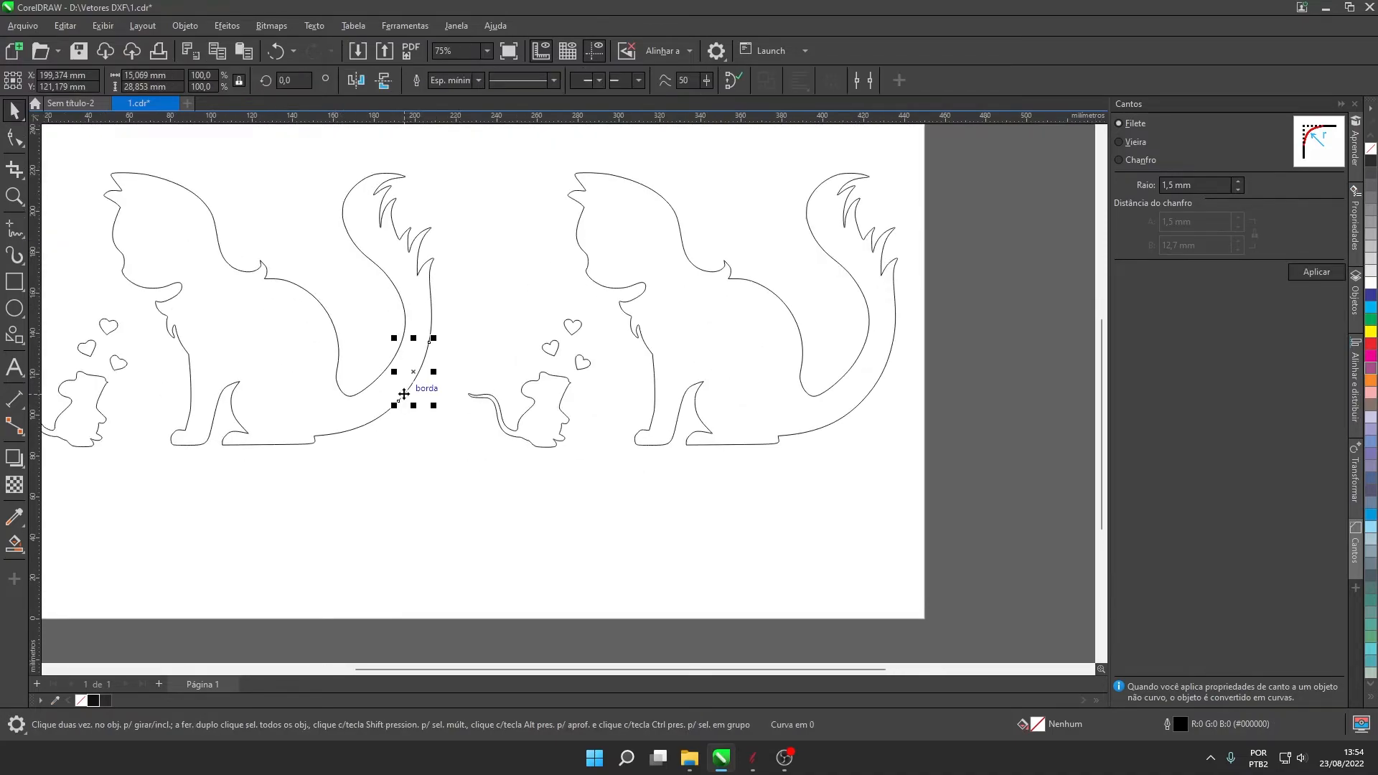
pyautogui.click(16, 137)
pyautogui.scroll(2, 407, 391)
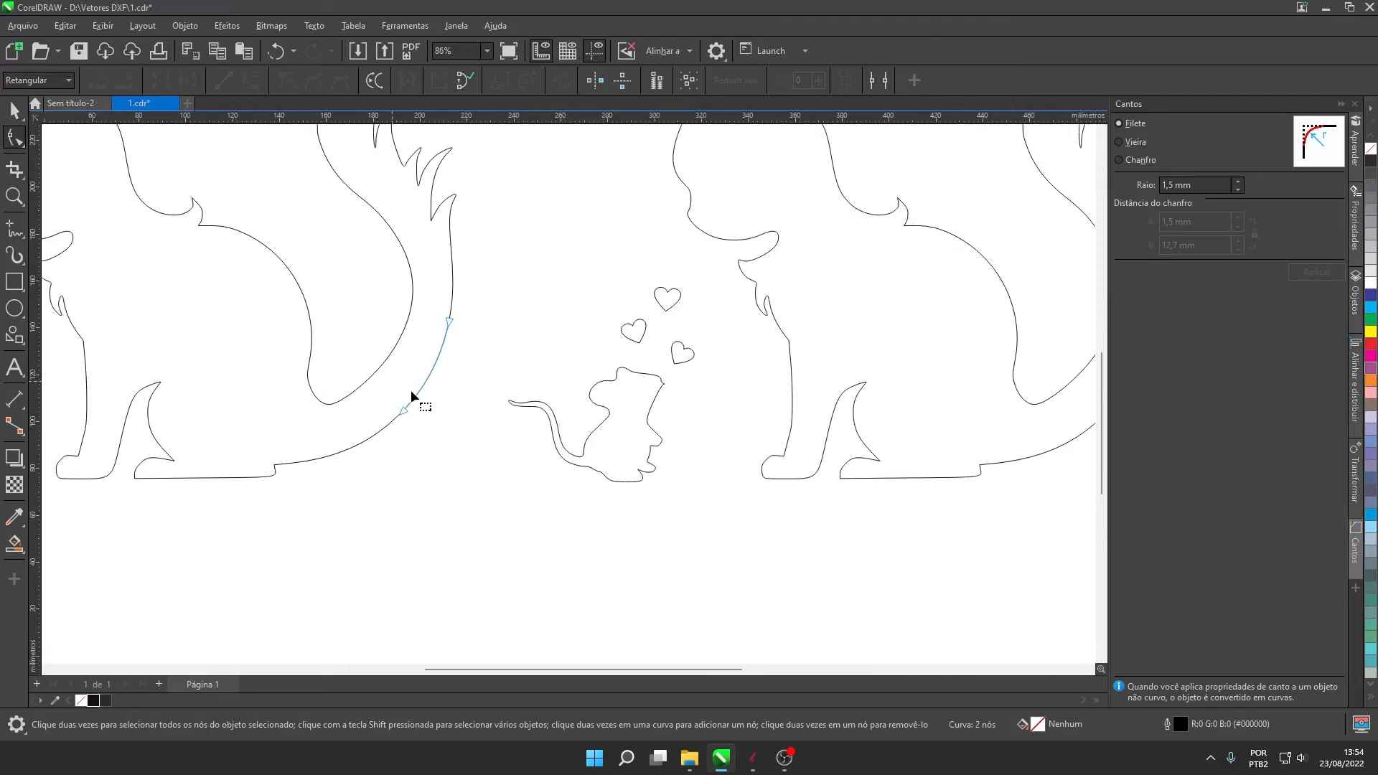
pyautogui.scroll(-1, 373, 350)
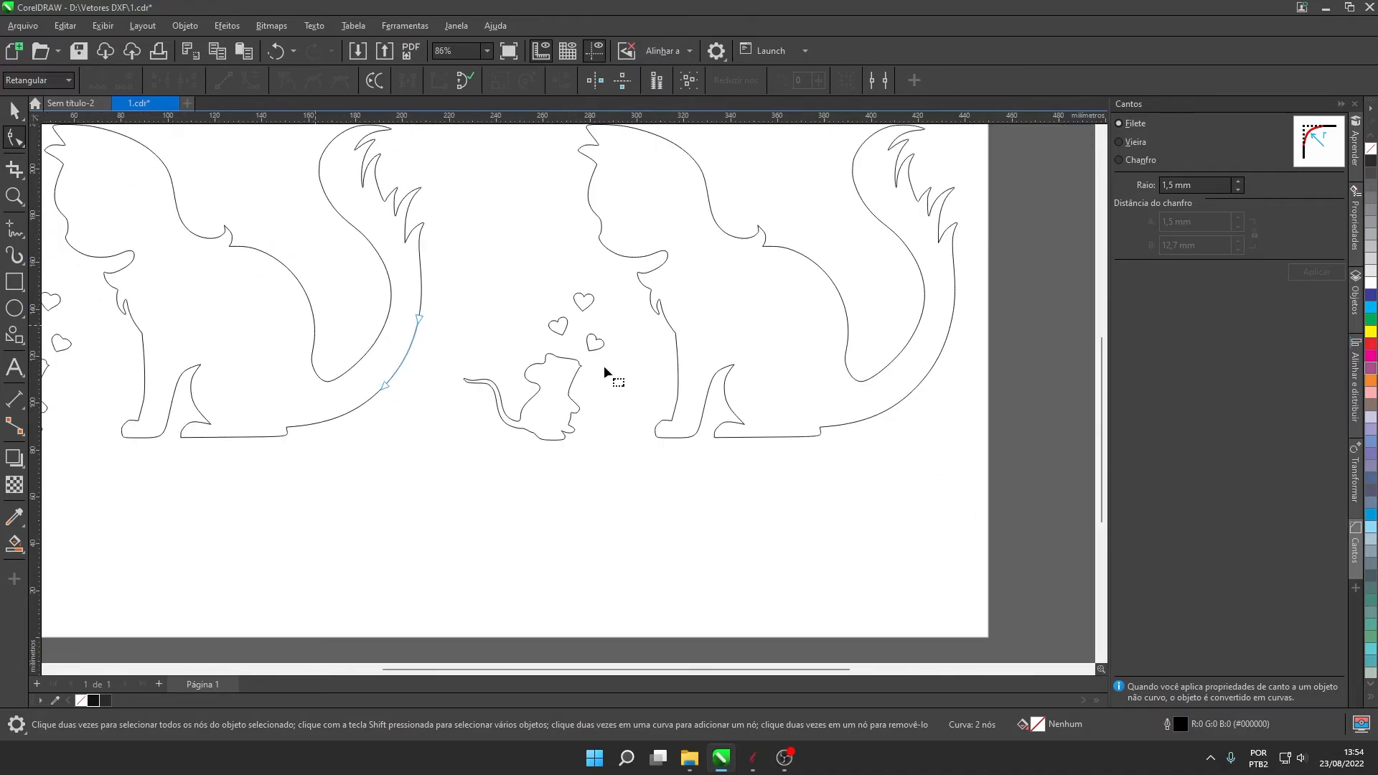
pyautogui.click(910, 390)
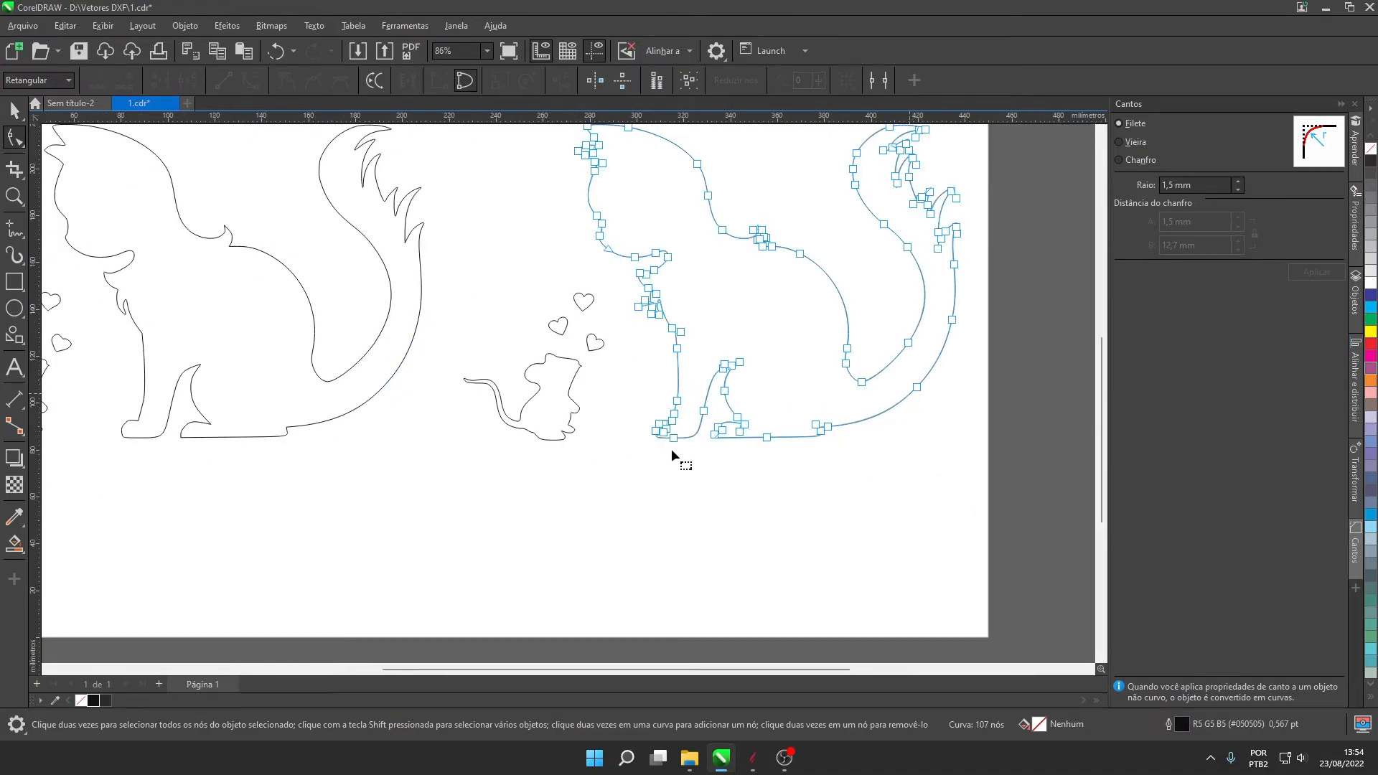
pyautogui.click(573, 394)
pyautogui.click(598, 342)
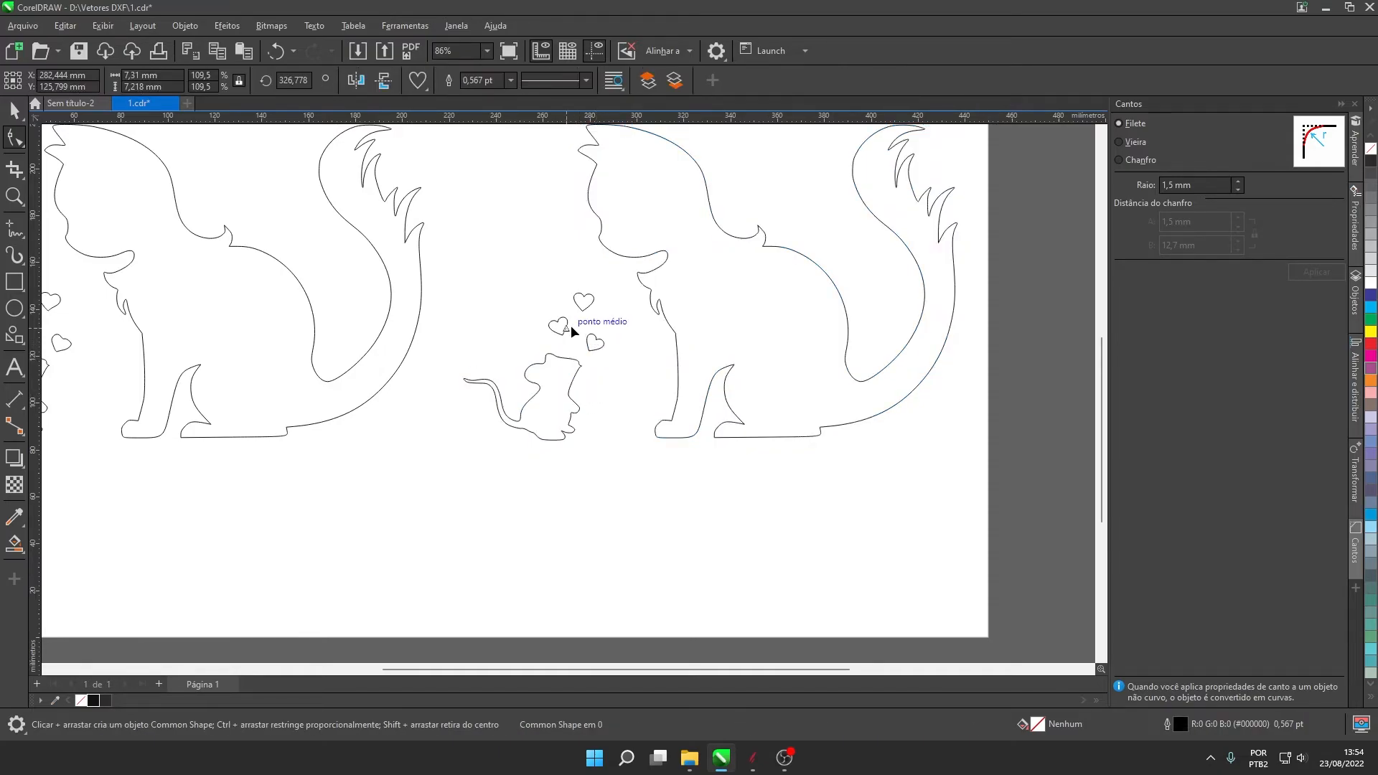
# - Convert the lowest heart above the cleaned mouse to curves and check its editable nodes
pyautogui.scroll(2, 571, 325)
pyautogui.scroll(4, 644, 351)
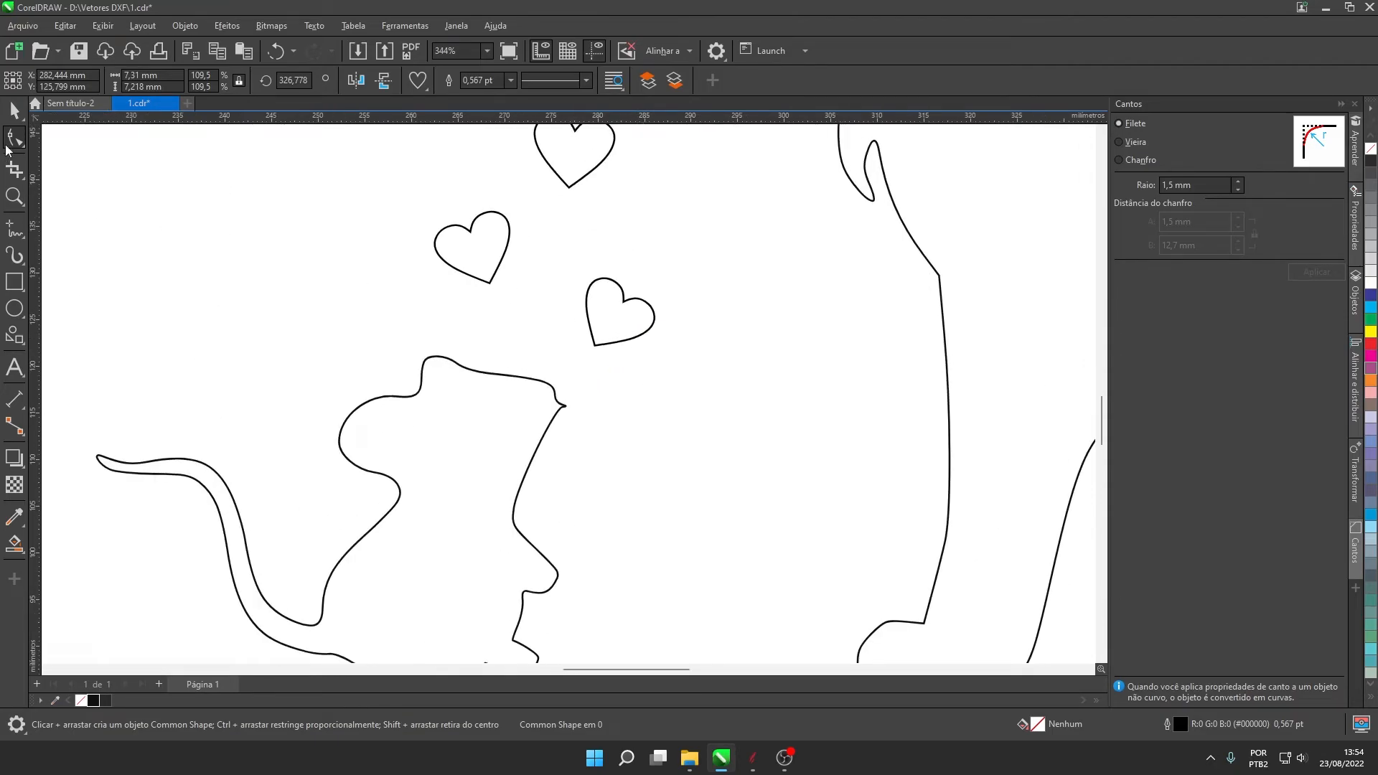
pyautogui.click(14, 110)
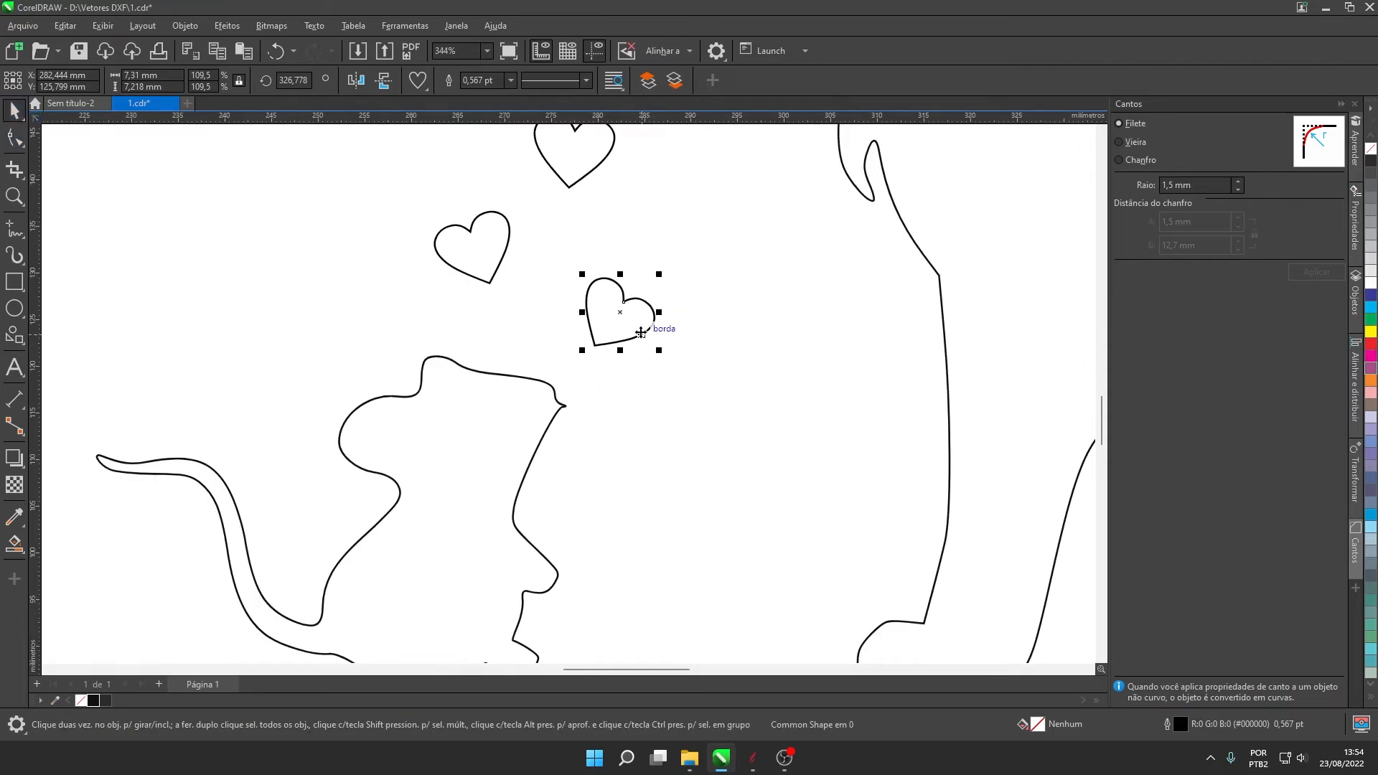
pyautogui.rightClick(641, 332)
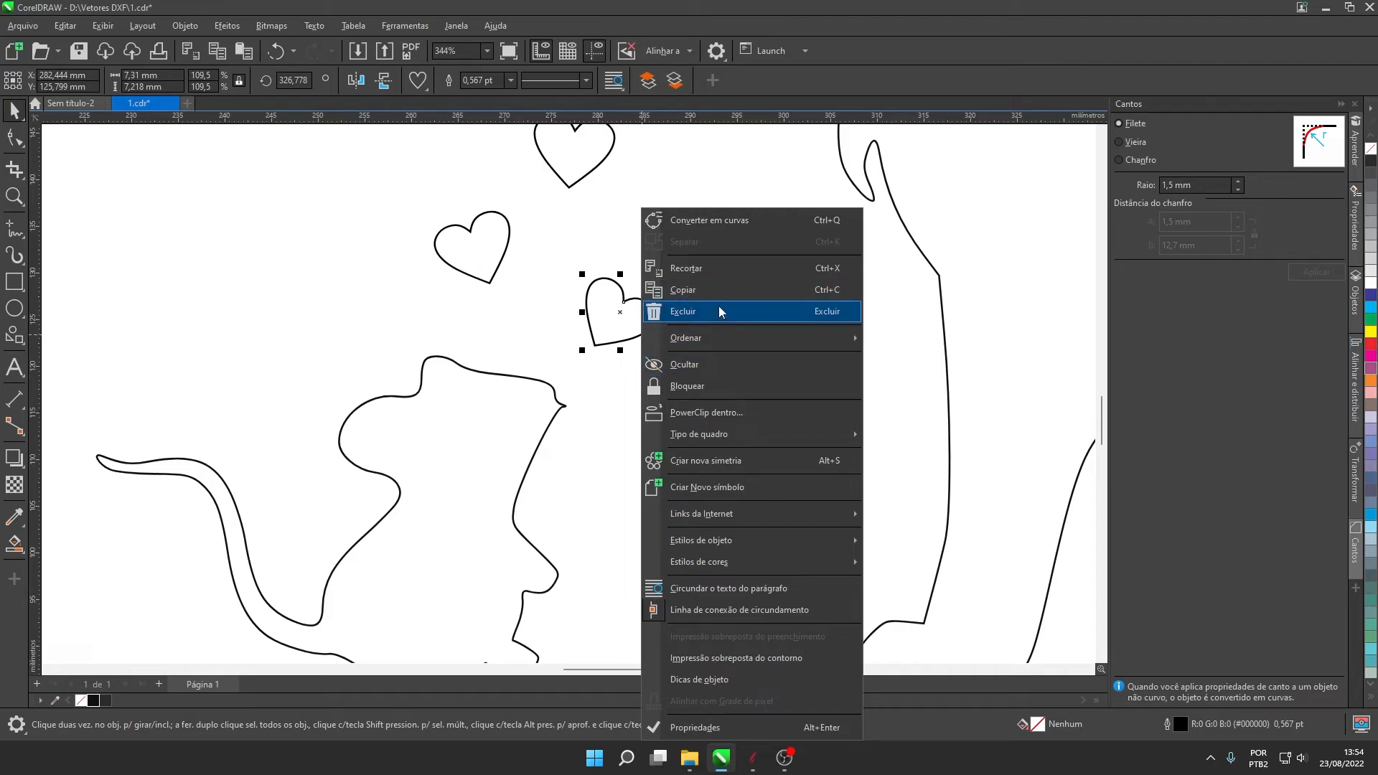
pyautogui.click(753, 222)
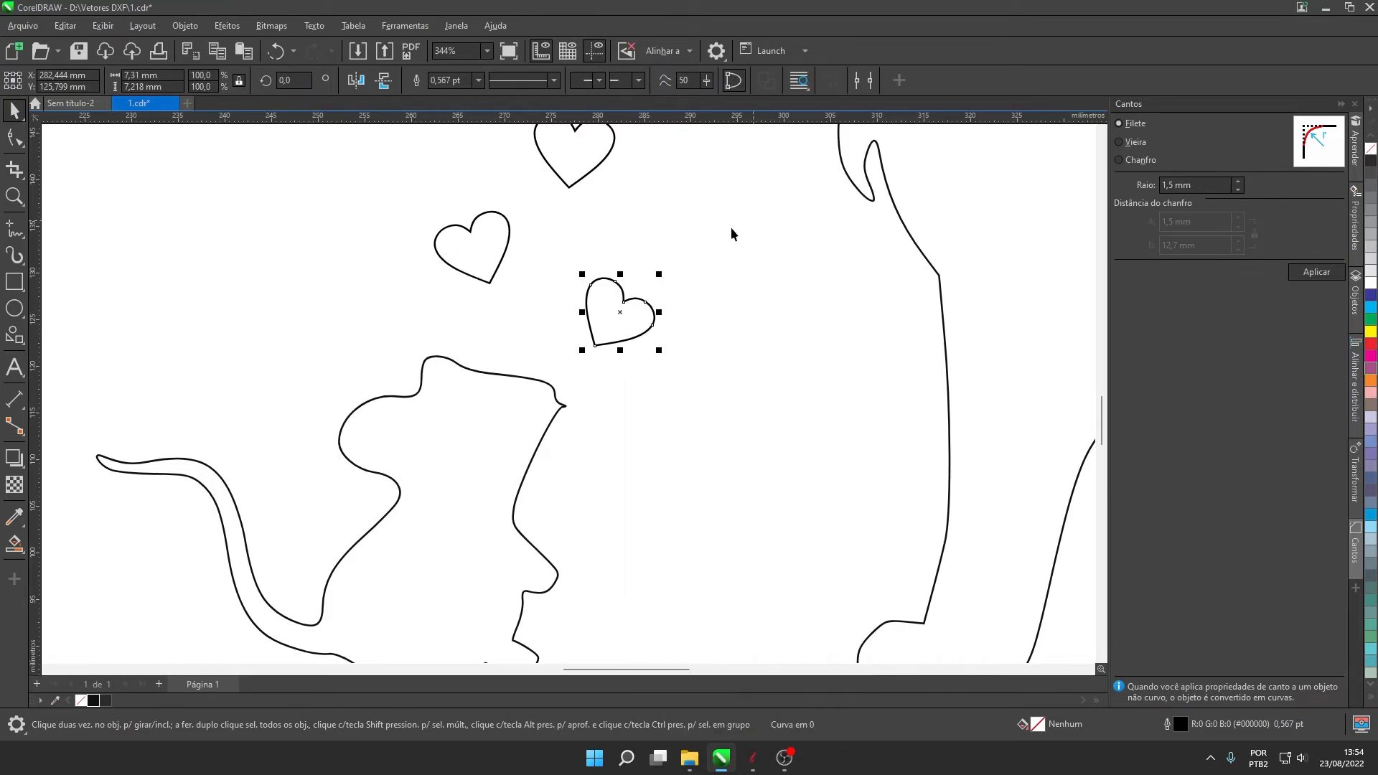
pyautogui.click(15, 140)
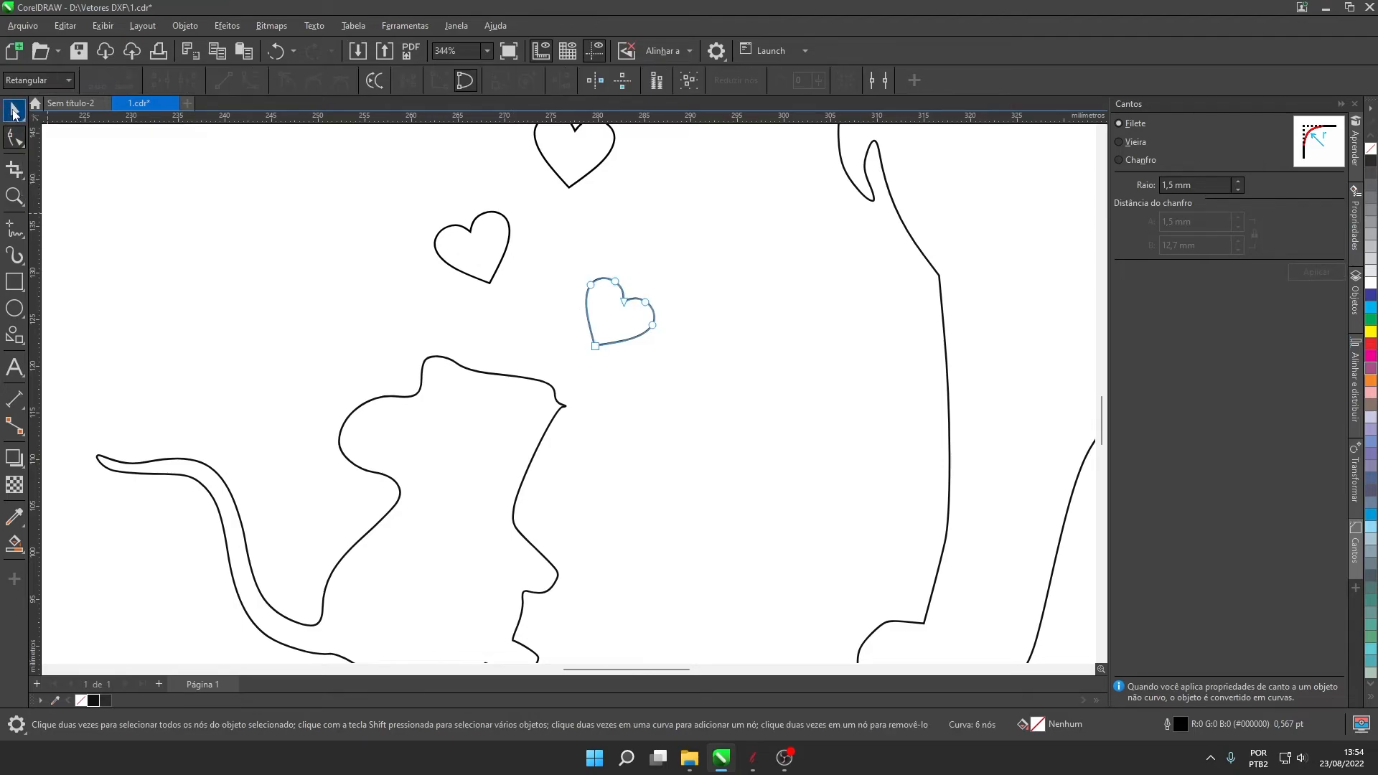
pyautogui.click(15, 109)
# - Convert the other two hearts above the cleaned mouse to curves and check their nodes
pyautogui.click(506, 252)
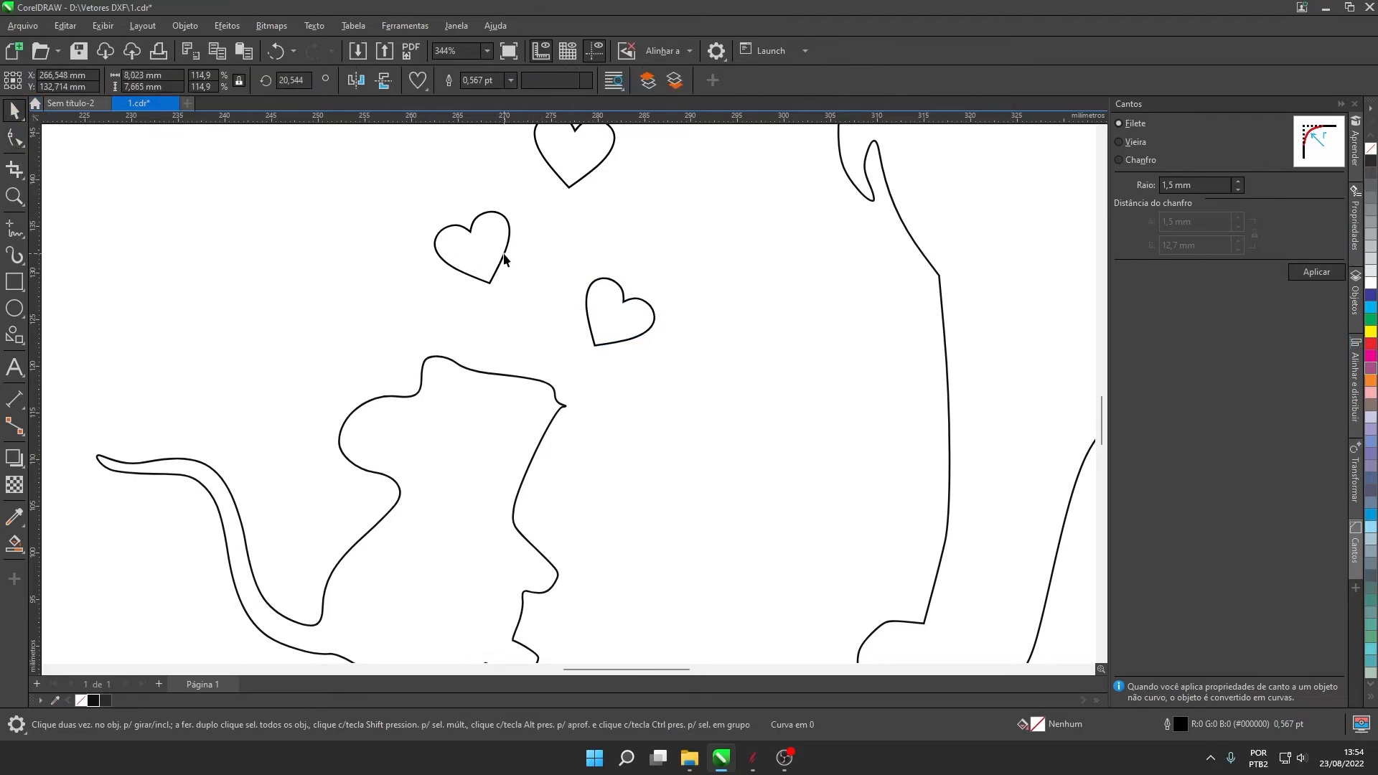
pyautogui.keyDown('shift'); pyautogui.click(587, 176); pyautogui.keyUp('shift')
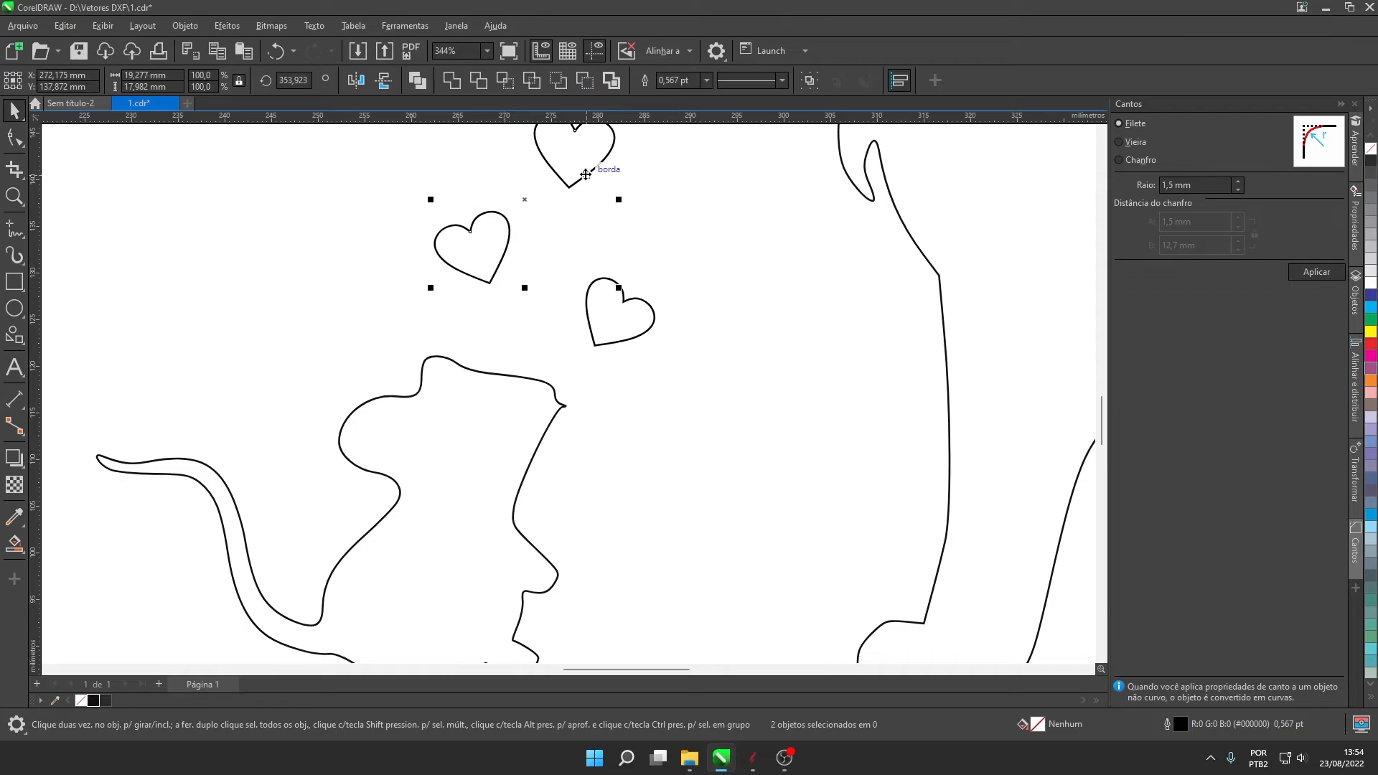
pyautogui.rightClick(587, 176)
pyautogui.click(667, 188)
pyautogui.scroll(-2, 603, 323)
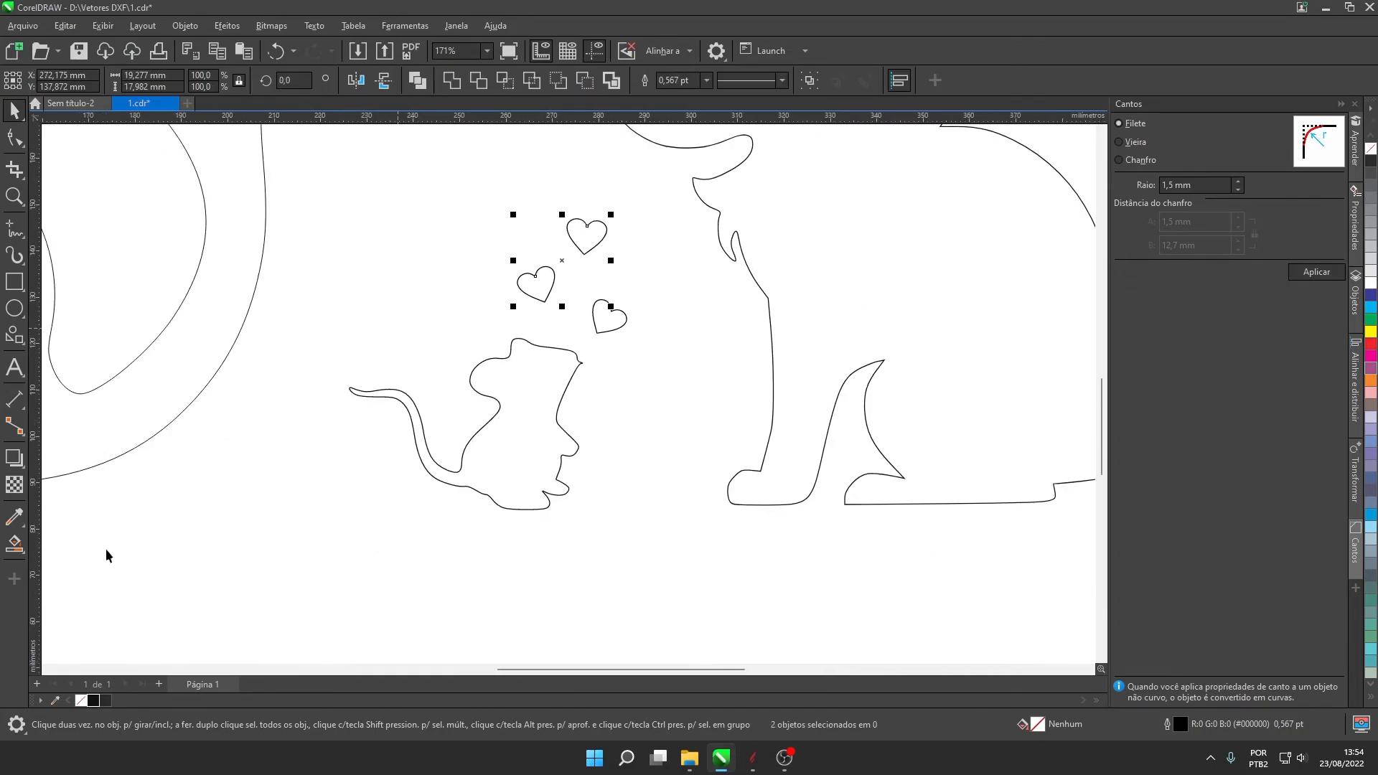
pyautogui.click(17, 138)
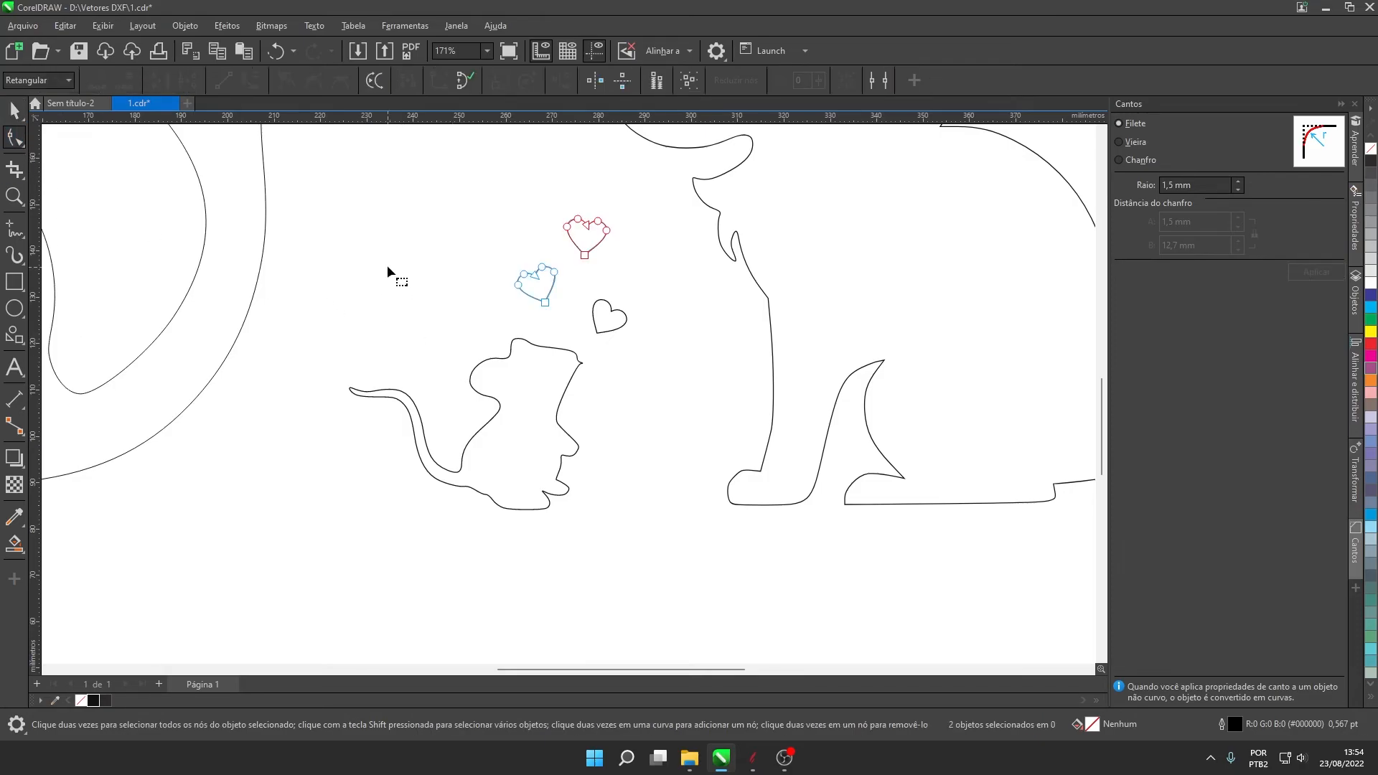
pyautogui.click(15, 110)
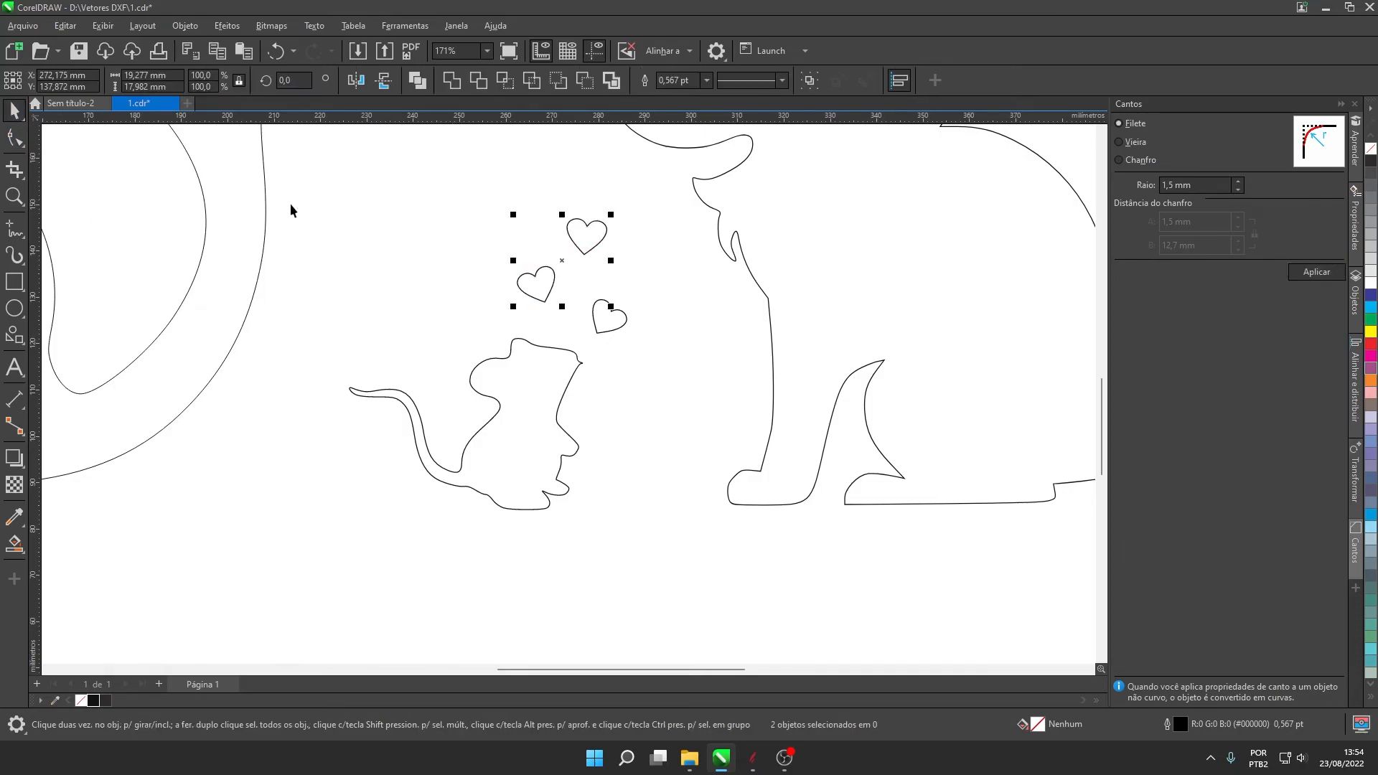
pyautogui.scroll(-2, 635, 417)
pyautogui.scroll(-1, 635, 414)
pyautogui.click(549, 541)
pyautogui.scroll(-6, 656, 404)
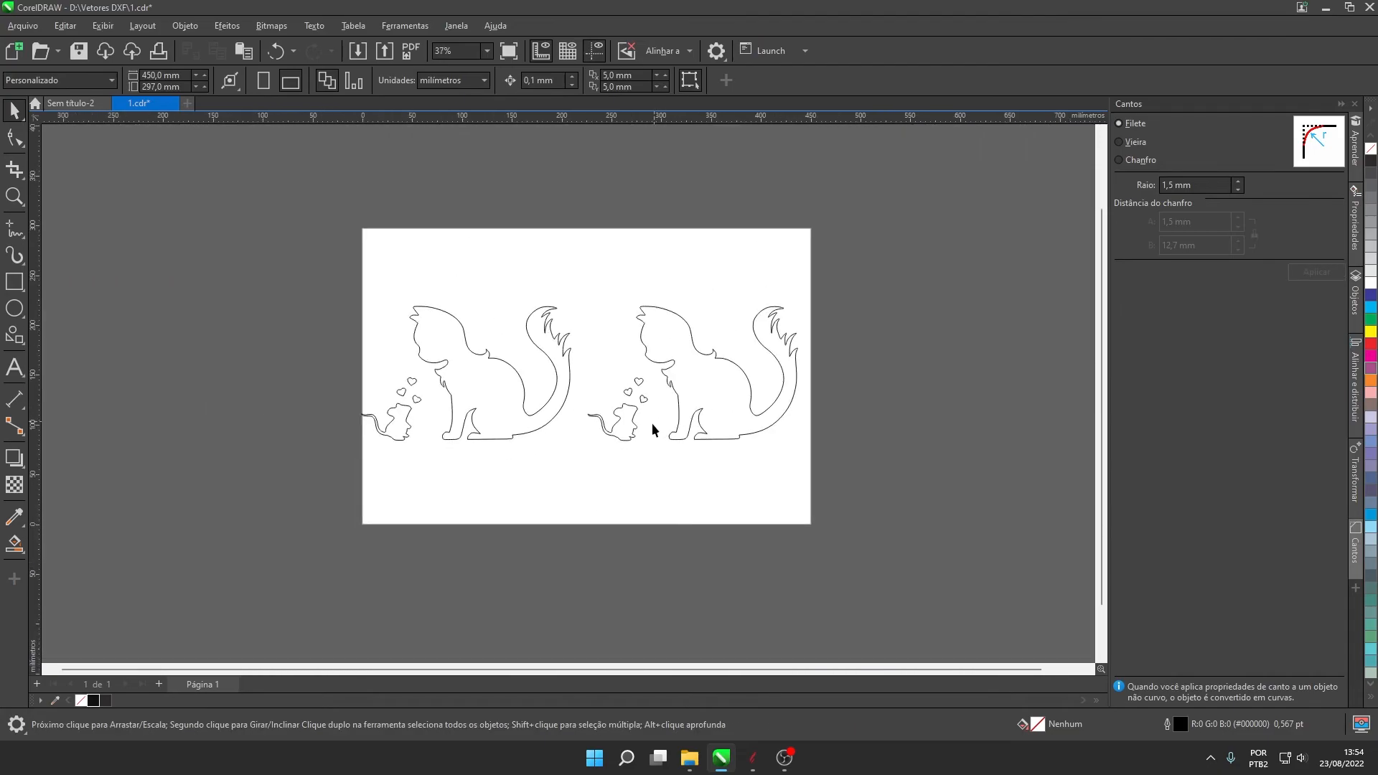
# - Fill the cleaned, joined cat with light grey (C:0 M:0 Y:0 K:20)
pyautogui.scroll(2, 653, 423)
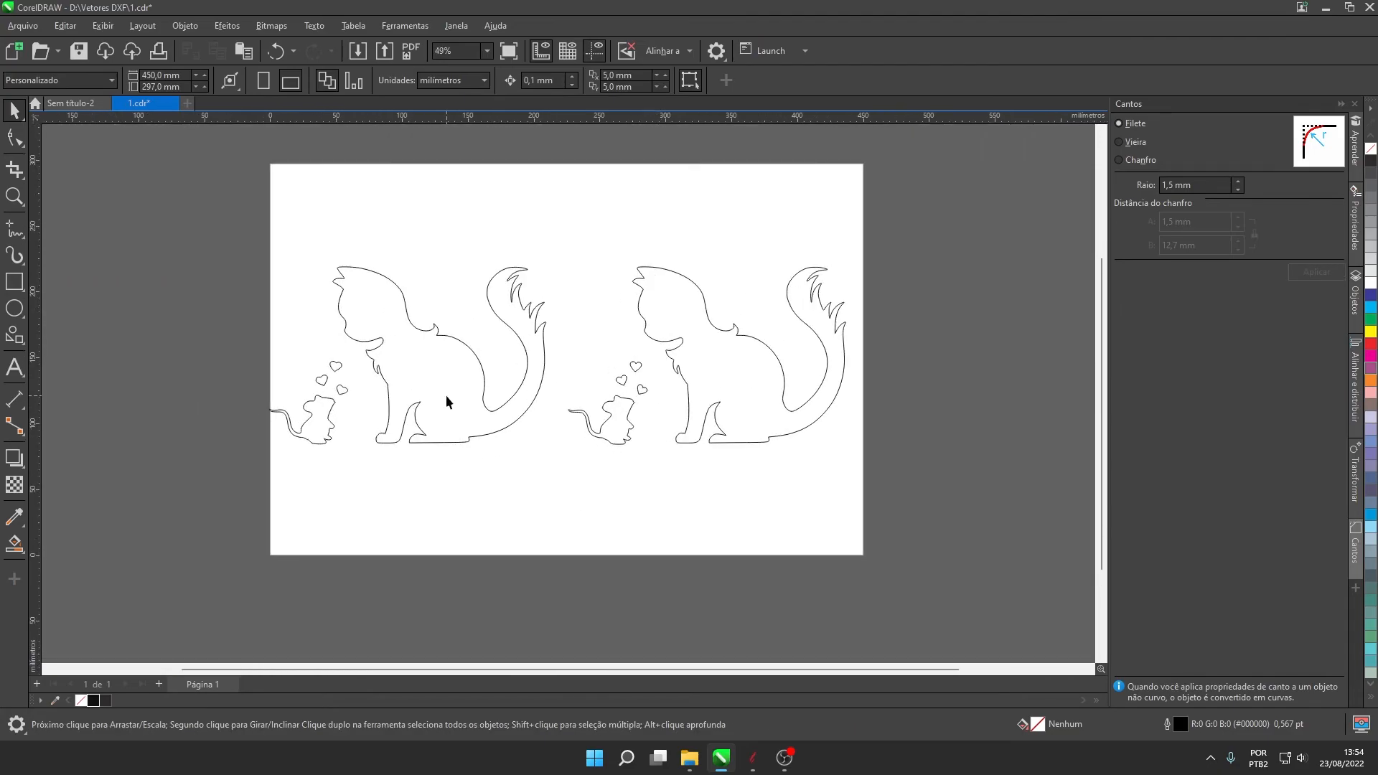
pyautogui.click(728, 412)
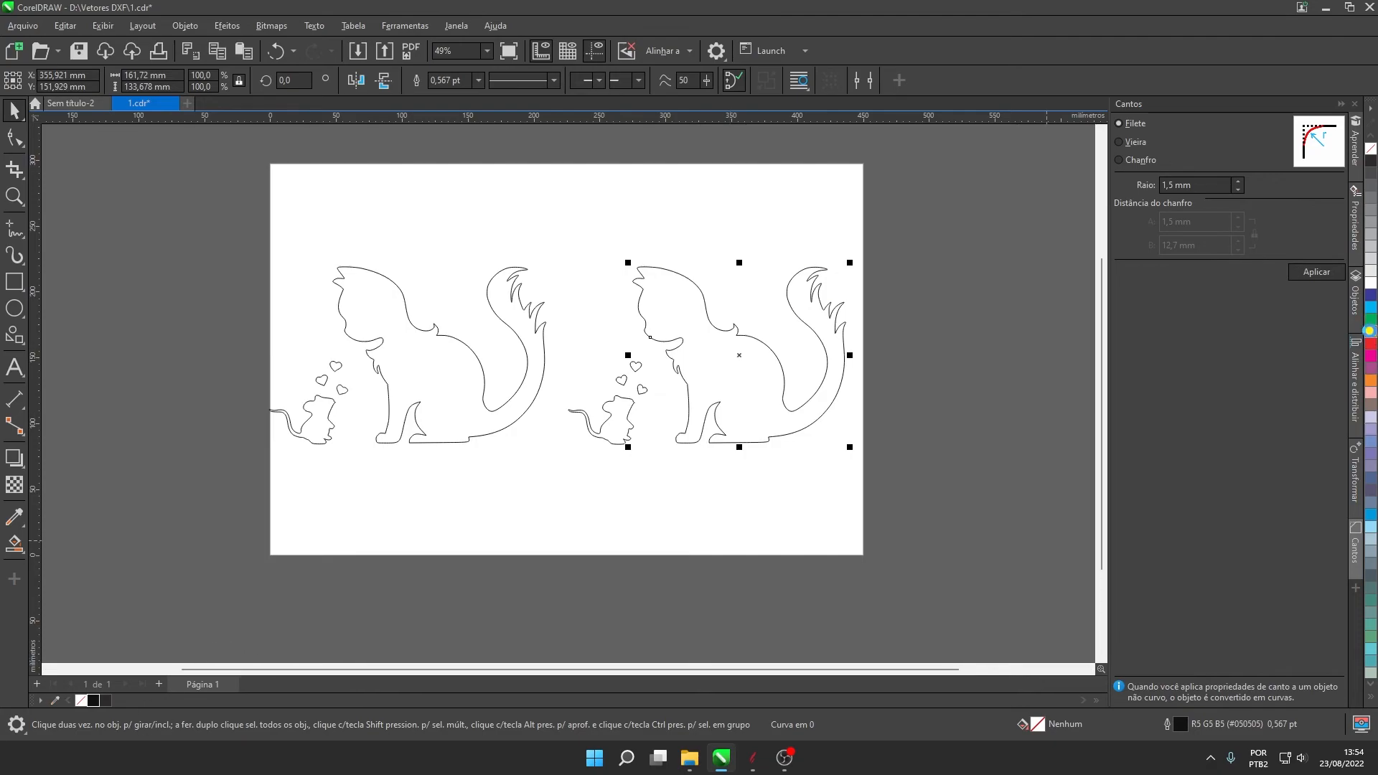
pyautogui.click(1371, 332)
pyautogui.click(1371, 311)
pyautogui.click(1370, 294)
pyautogui.click(1371, 277)
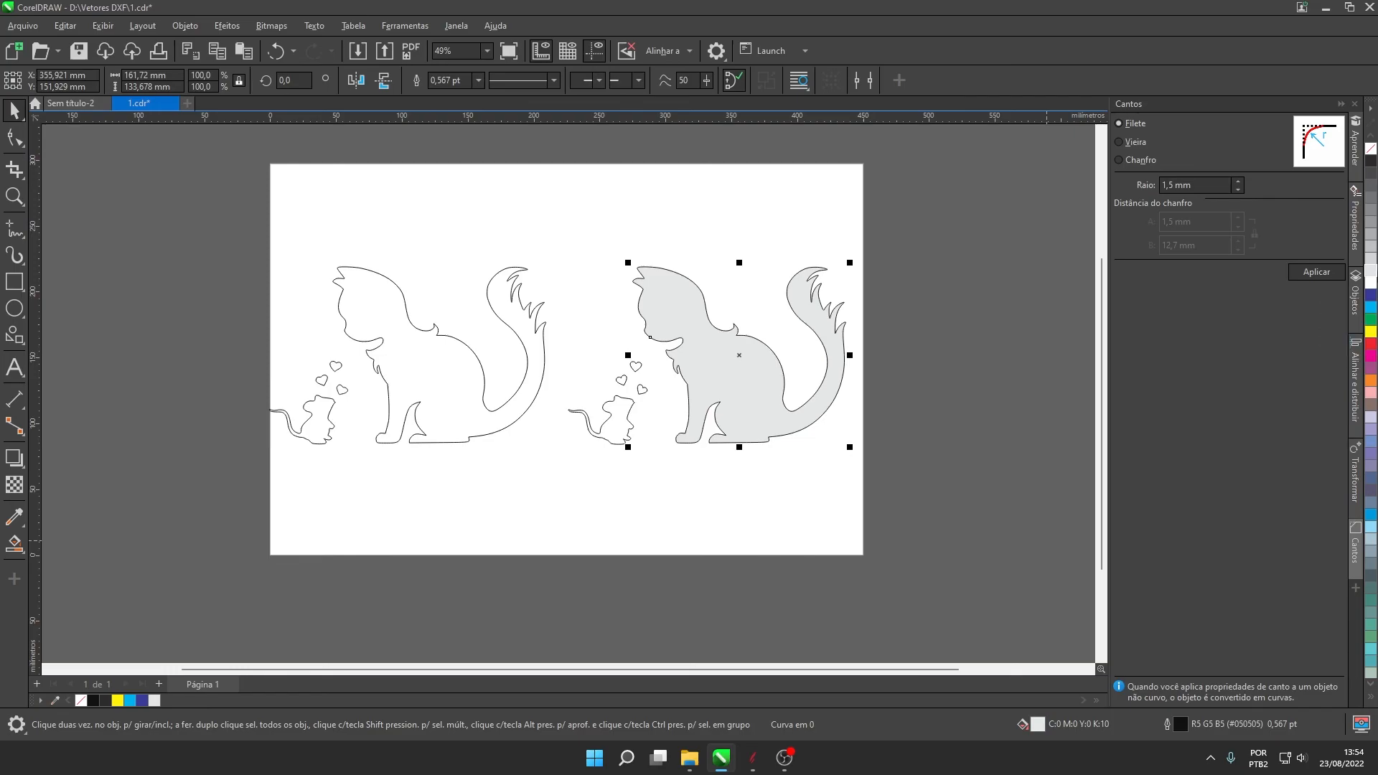
pyautogui.click(1371, 265)
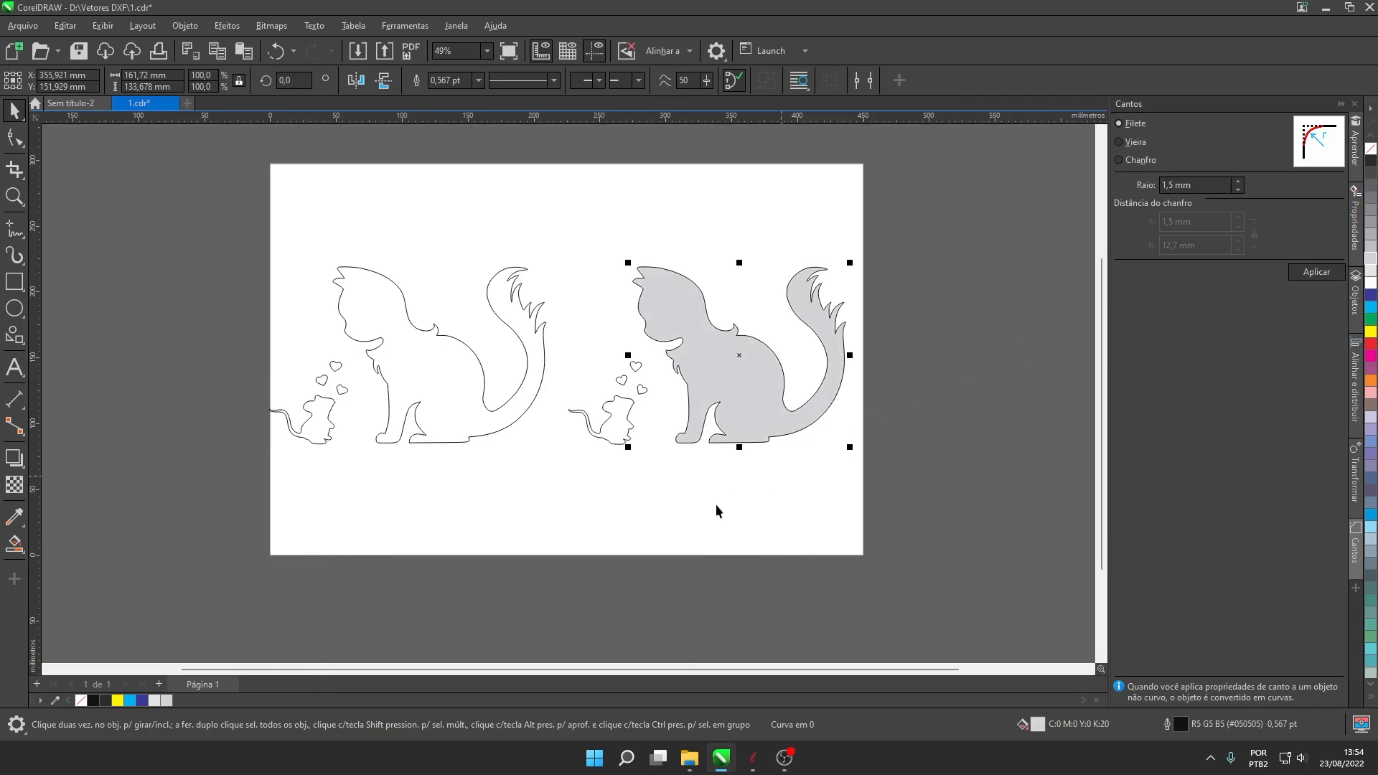
# - Fill the cleaned mouse beside the grey cat with black
pyautogui.click(614, 439)
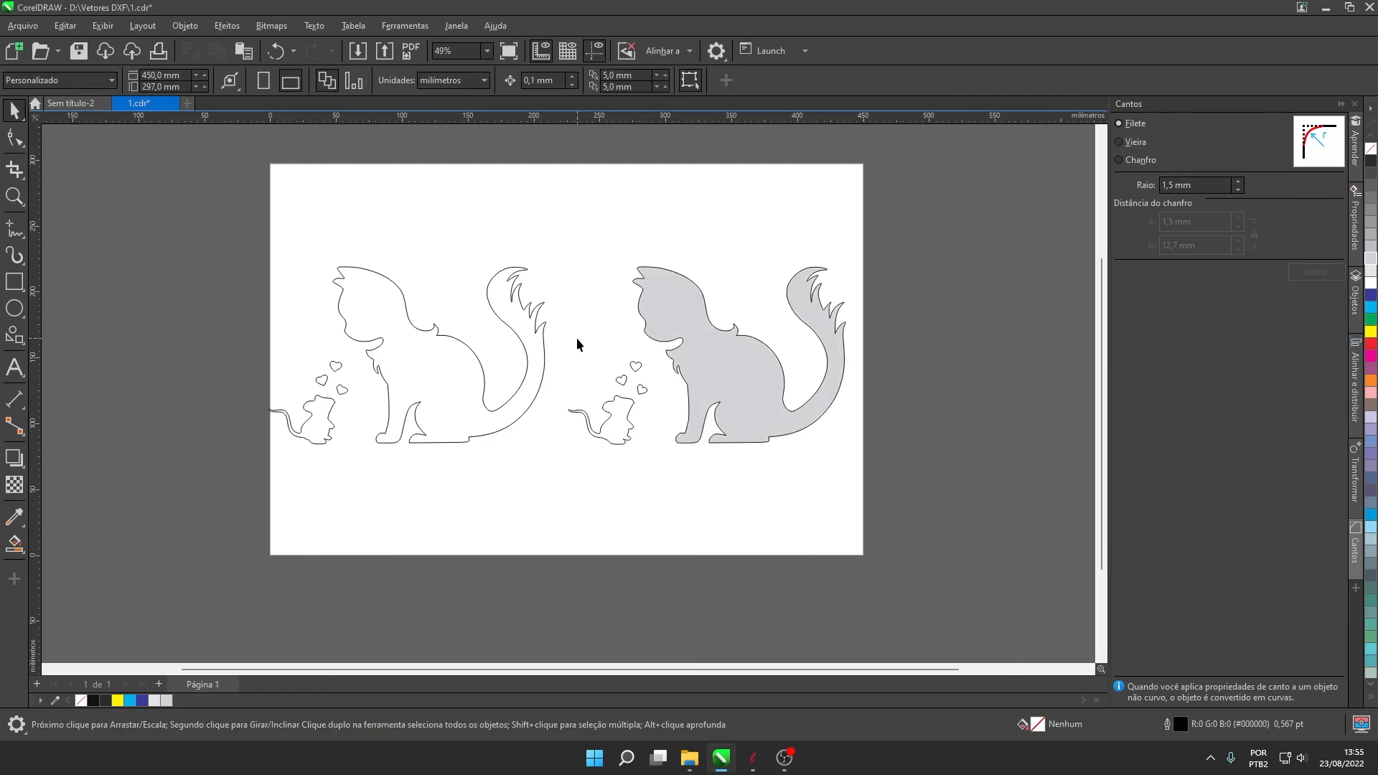
pyautogui.moveTo(667, 491); pyautogui.dragTo(669, 502)
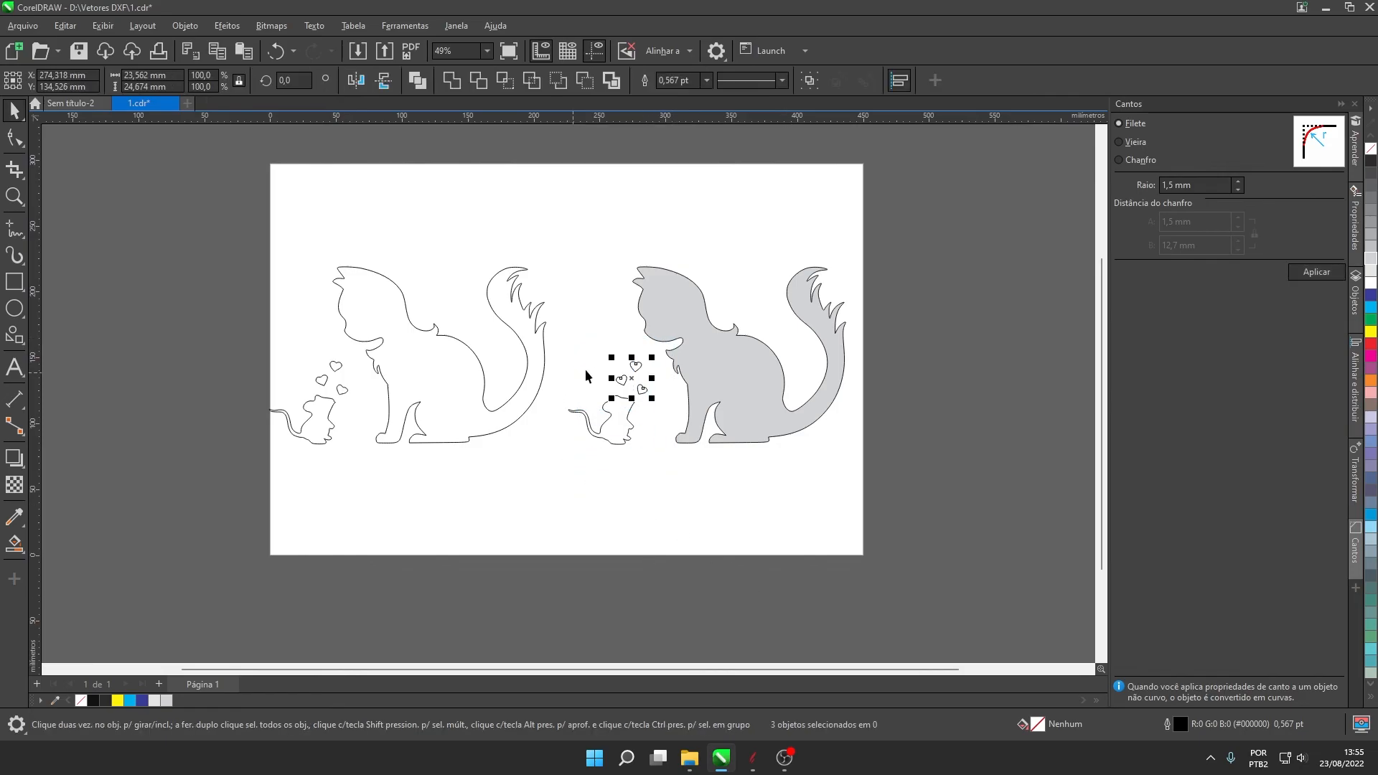
pyautogui.moveTo(563, 342); pyautogui.dragTo(668, 523)
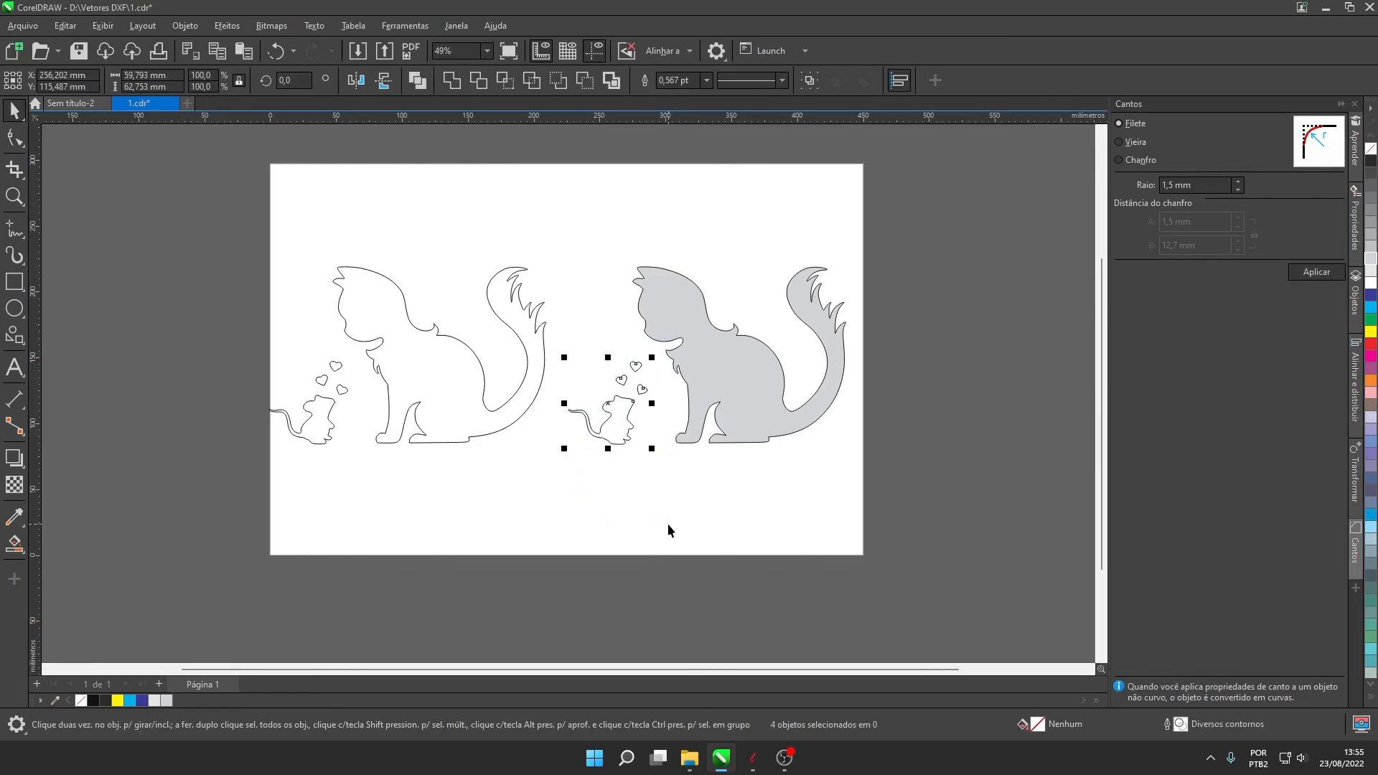
pyautogui.scroll(2, 628, 441)
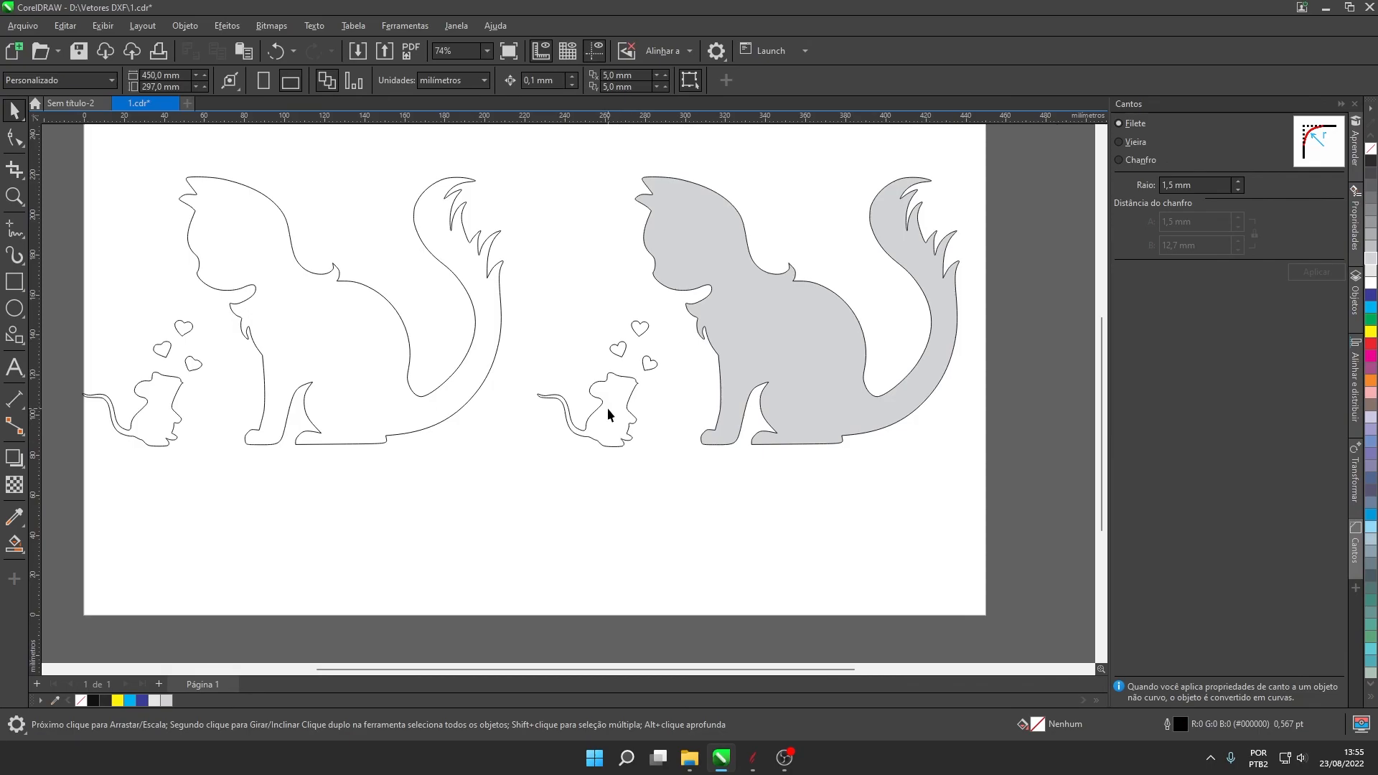
pyautogui.click(607, 408)
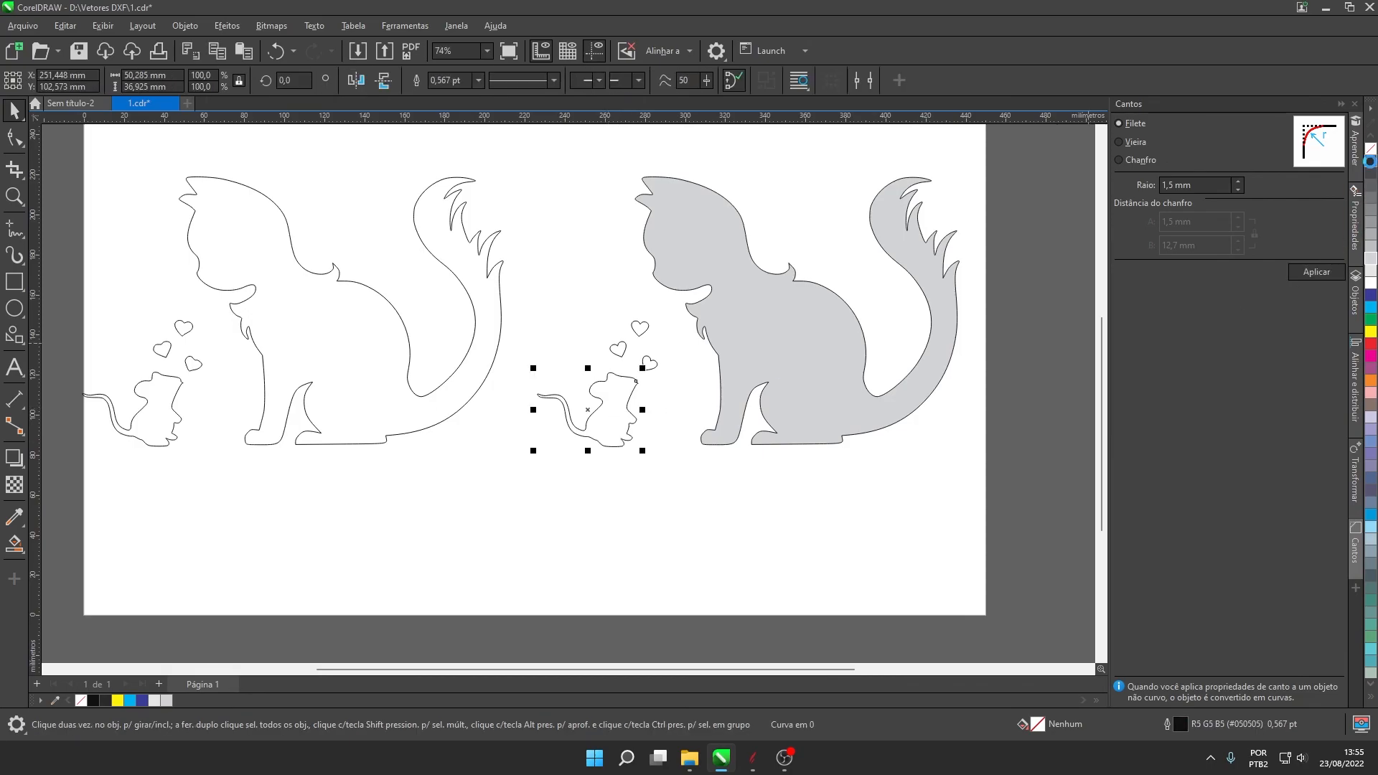
pyautogui.click(1371, 159)
pyautogui.click(804, 492)
# - Fill the three hearts above the black mouse with red
pyautogui.scroll(1, 675, 355)
pyautogui.moveTo(580, 291); pyautogui.dragTo(678, 384)
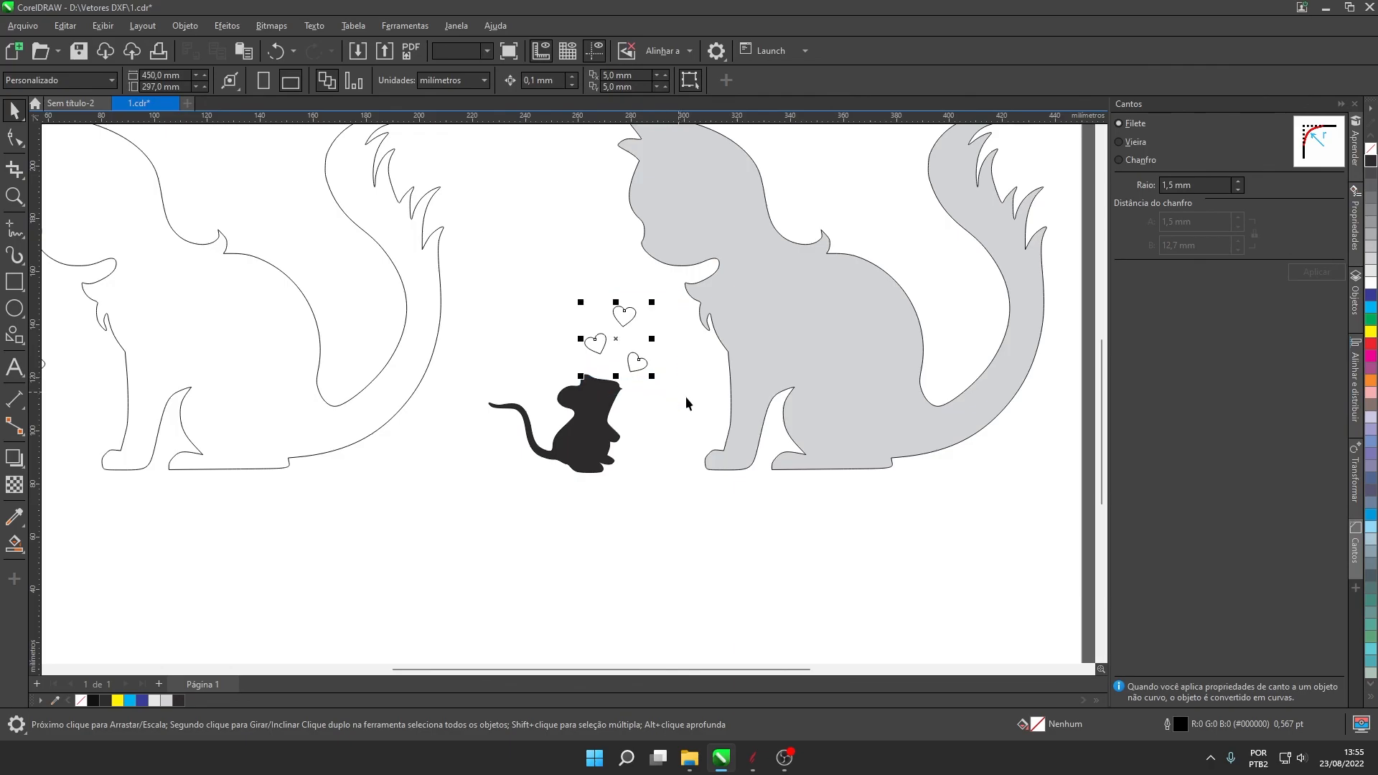
pyautogui.click(1368, 356)
pyautogui.click(643, 560)
pyautogui.scroll(-2, 668, 538)
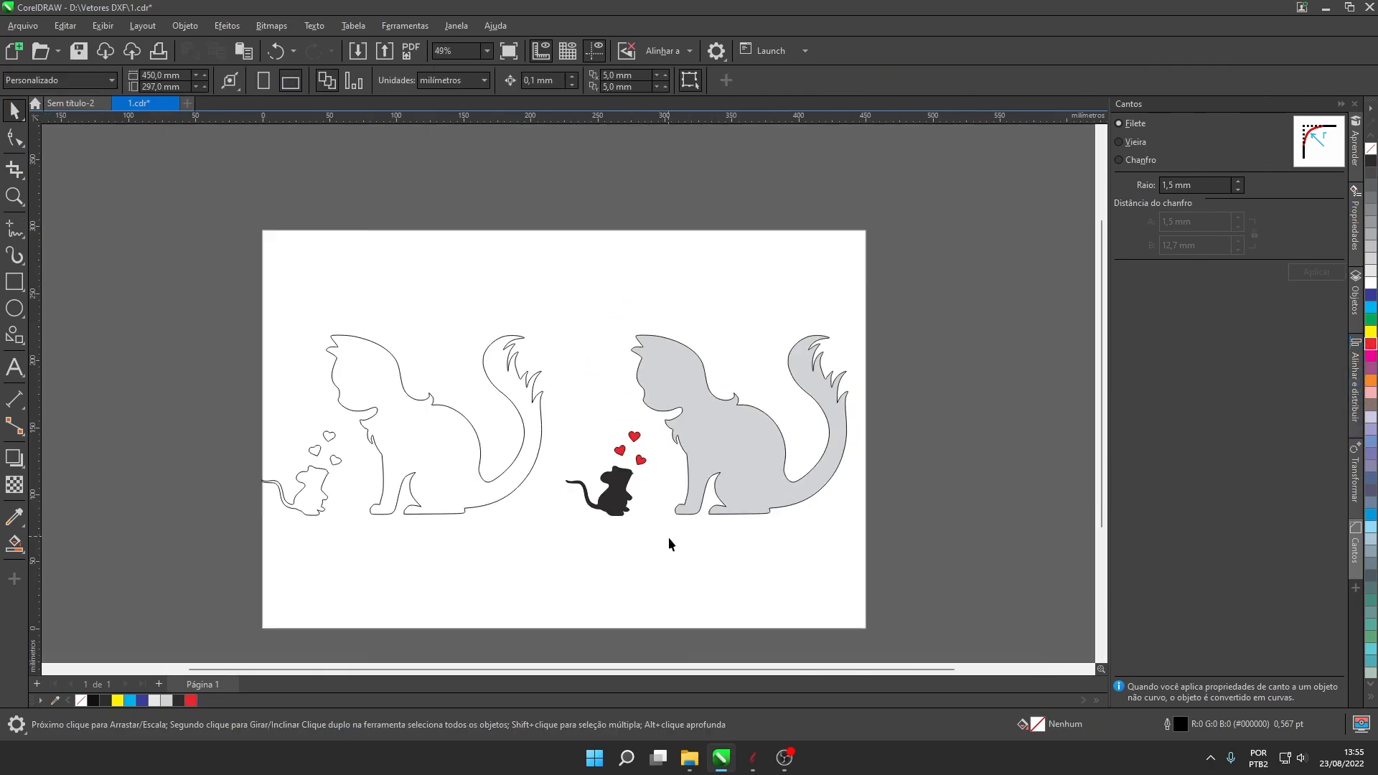